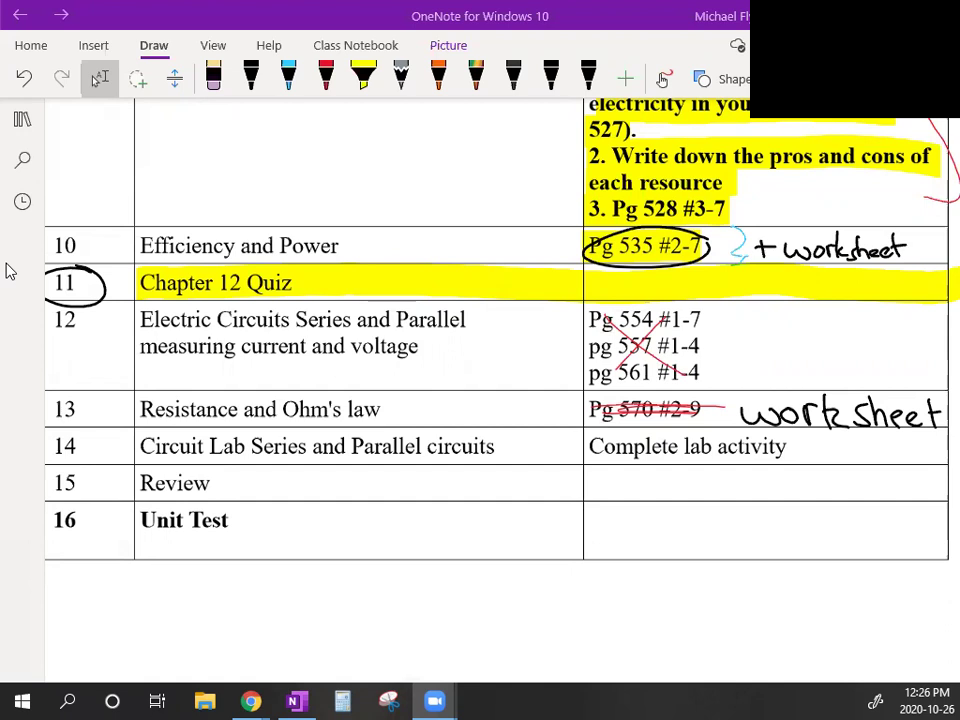
Step: Circle lesson number 13, Resistance and Ohm's law, in black ink in the unit outline table
{"action": "scroll", "coordinate": [500, 390], "scroll_direction": "left", "scroll_amount": 1}
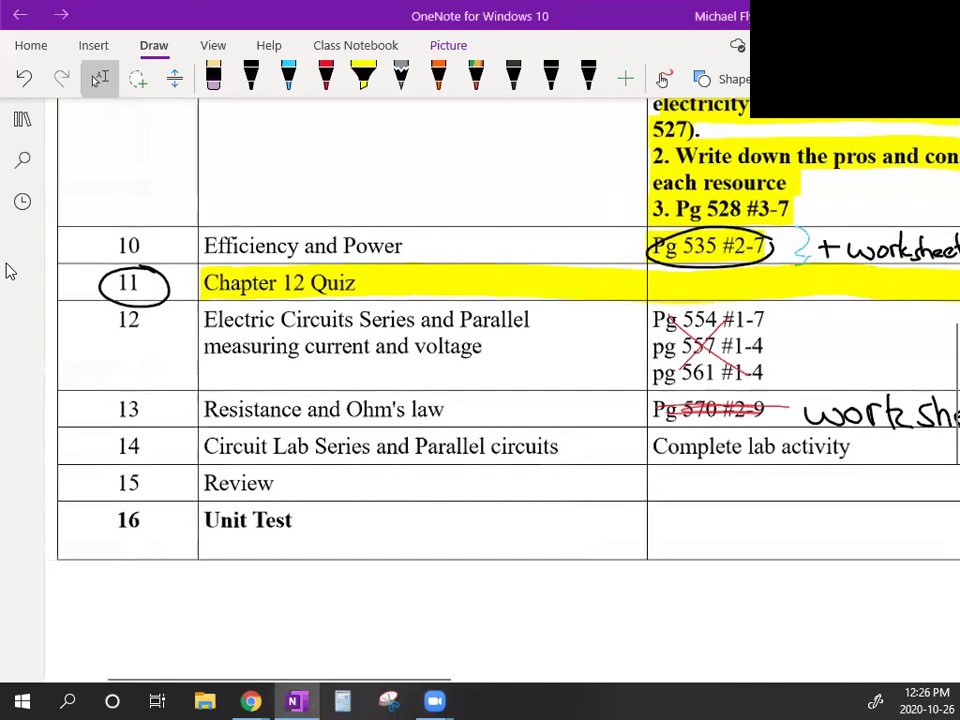
{"action": "scroll", "coordinate": [500, 390], "scroll_direction": "down", "scroll_amount": 1}
{"action": "scroll", "coordinate": [500, 390], "scroll_direction": "down", "scroll_amount": 1}
{"action": "scroll", "coordinate": [500, 390], "scroll_direction": "up", "scroll_amount": 1}
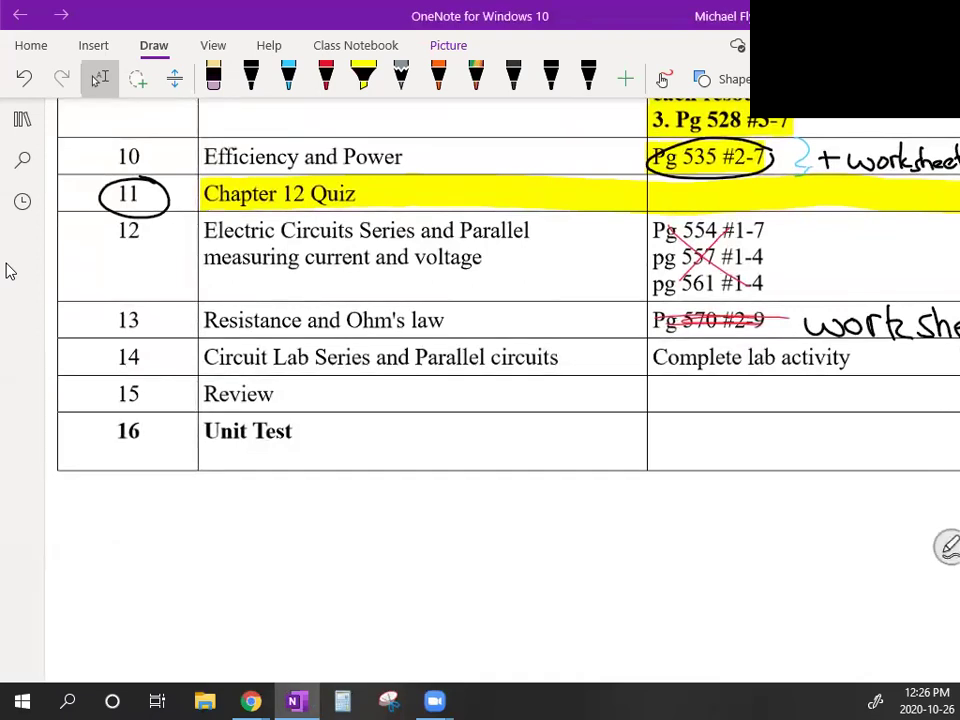
{"action": "mouse_move", "coordinate": [134, 310]}
{"action": "left_mouse_down"}
{"action": "mouse_move", "coordinate": [104, 324]}
{"action": "mouse_move", "coordinate": [122, 309]}
{"action": "left_mouse_up"}
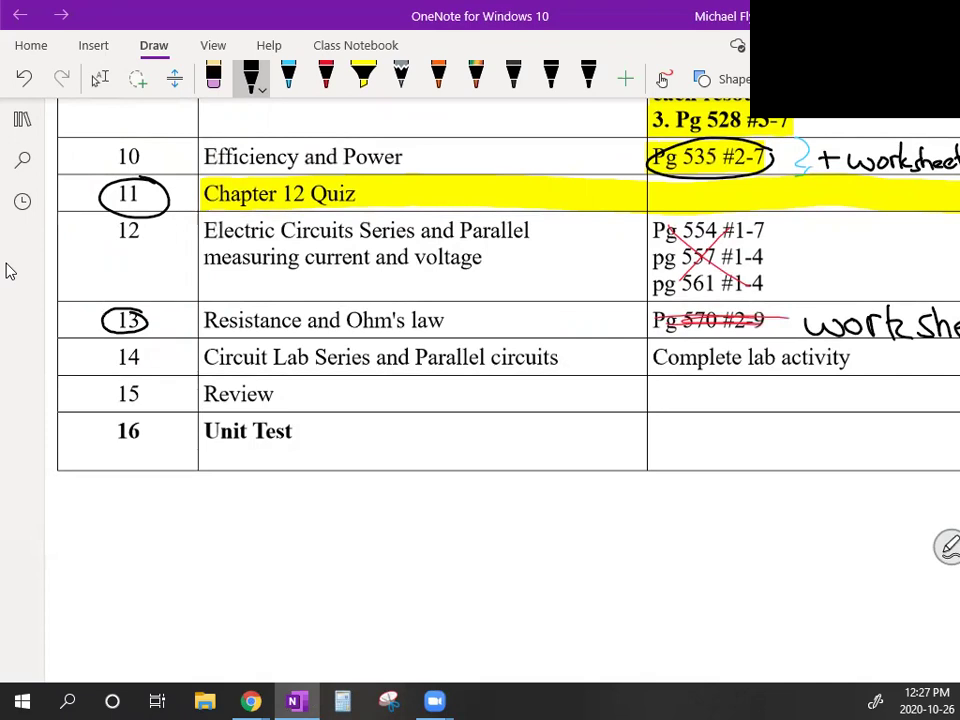
Step: Open the "phet circuit lab" page in the Electricity section and collapse the notebook navigation
{"action": "left_click", "coordinate": [22, 119]}
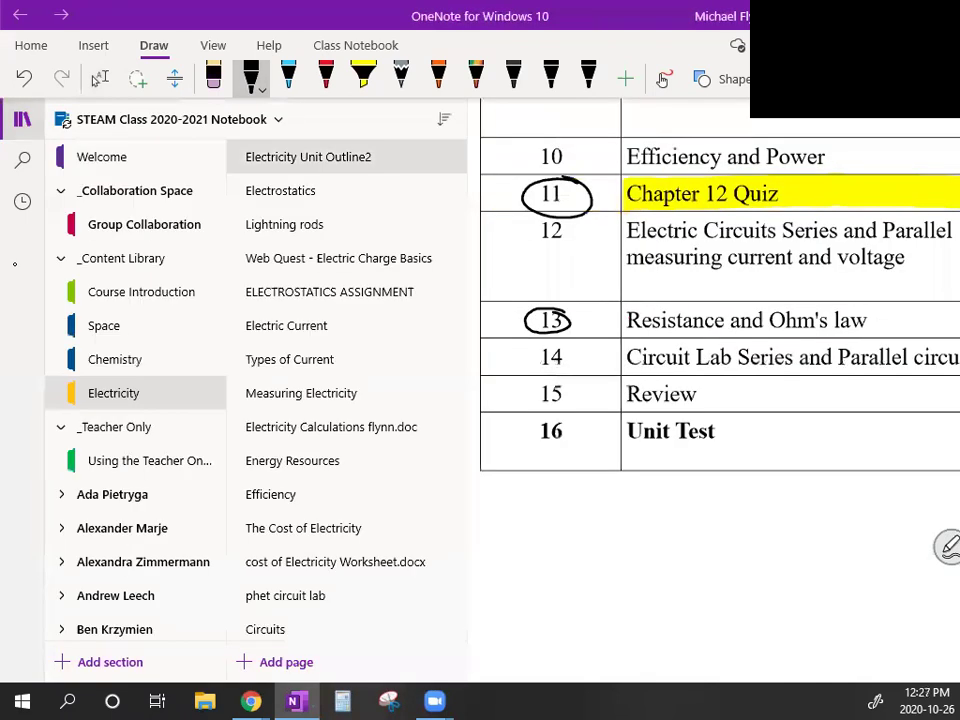
{"action": "scroll", "coordinate": [346, 390], "scroll_direction": "down", "scroll_amount": 1}
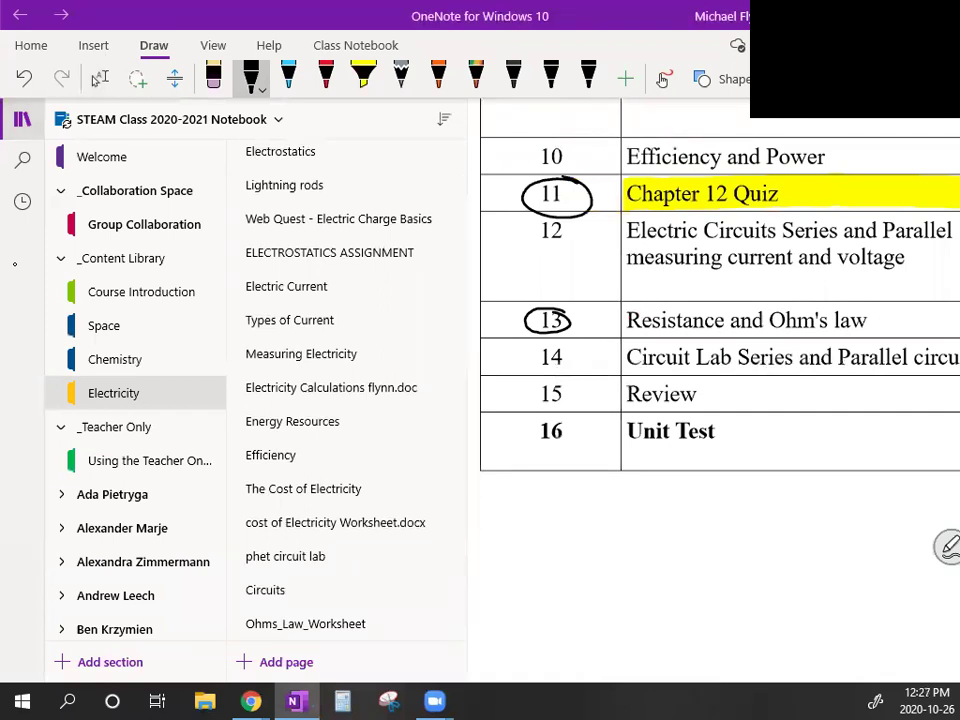
{"action": "left_click", "coordinate": [285, 556]}
{"action": "left_click", "coordinate": [22, 119]}
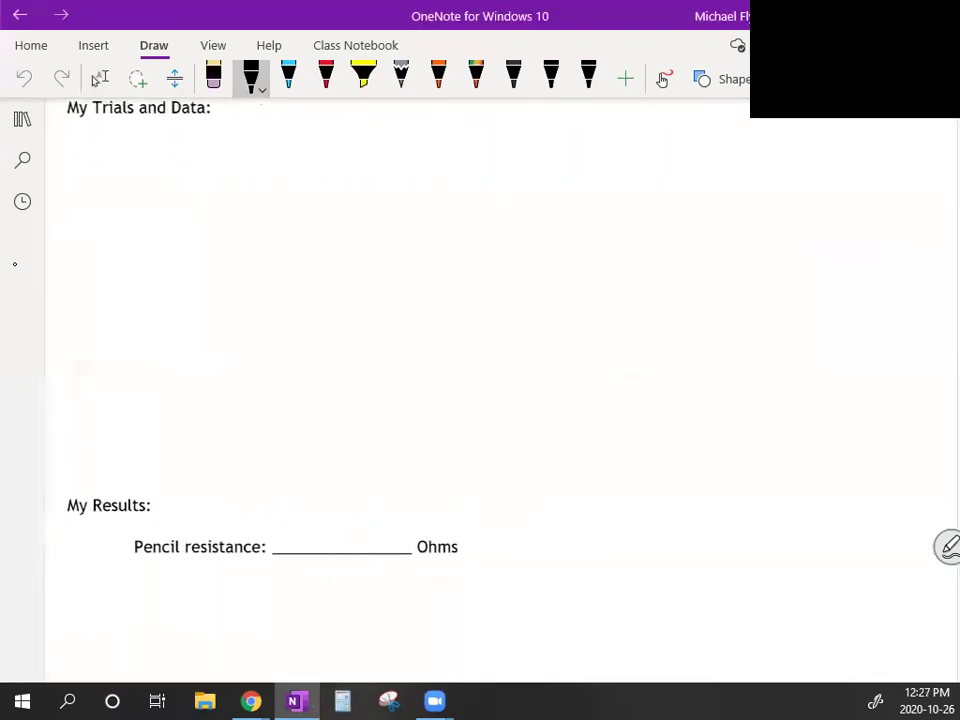
Step: Highlight the PhET circuit-construction-kit-dc link under the Ohm's Law Lab heading in yellow
{"action": "scroll", "coordinate": [530, 390], "scroll_direction": "up", "scroll_amount": 15}
{"action": "scroll", "coordinate": [530, 390], "scroll_direction": "up", "scroll_amount": 10}
{"action": "scroll", "coordinate": [480, 390], "scroll_direction": "down", "scroll_amount": 4}
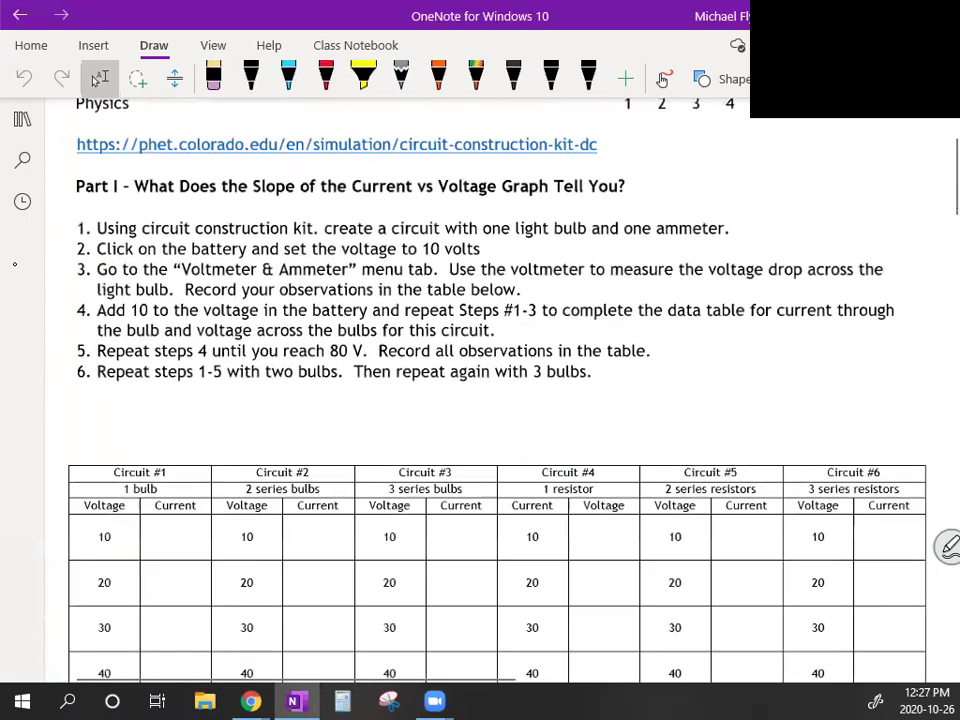
{"action": "scroll", "coordinate": [480, 390], "scroll_direction": "left", "scroll_amount": 1}
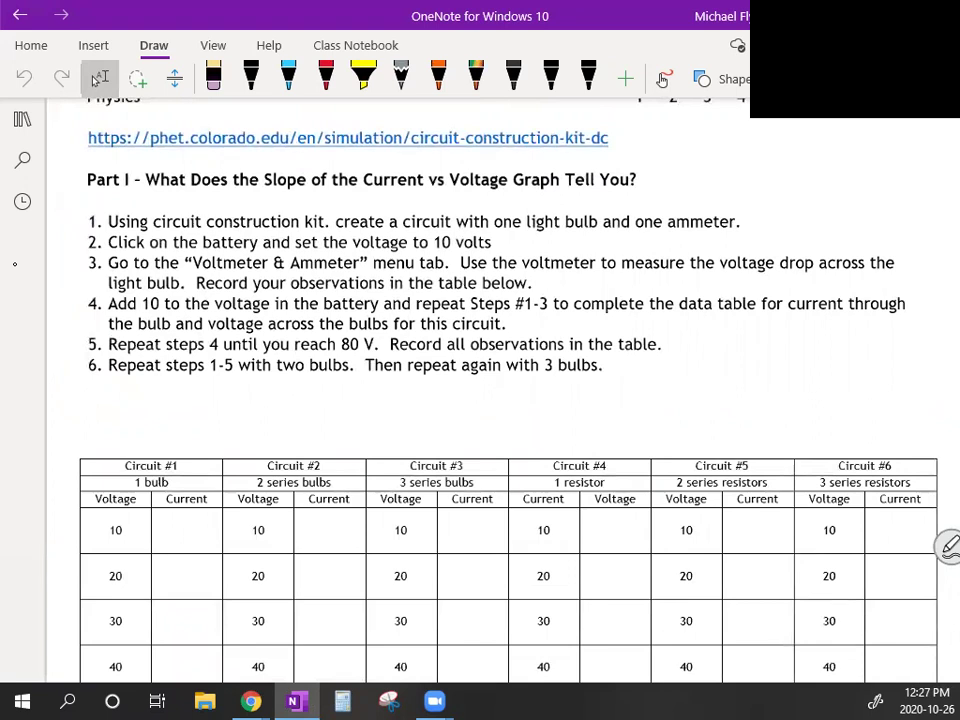
{"action": "scroll", "coordinate": [480, 390], "scroll_direction": "up", "scroll_amount": 1}
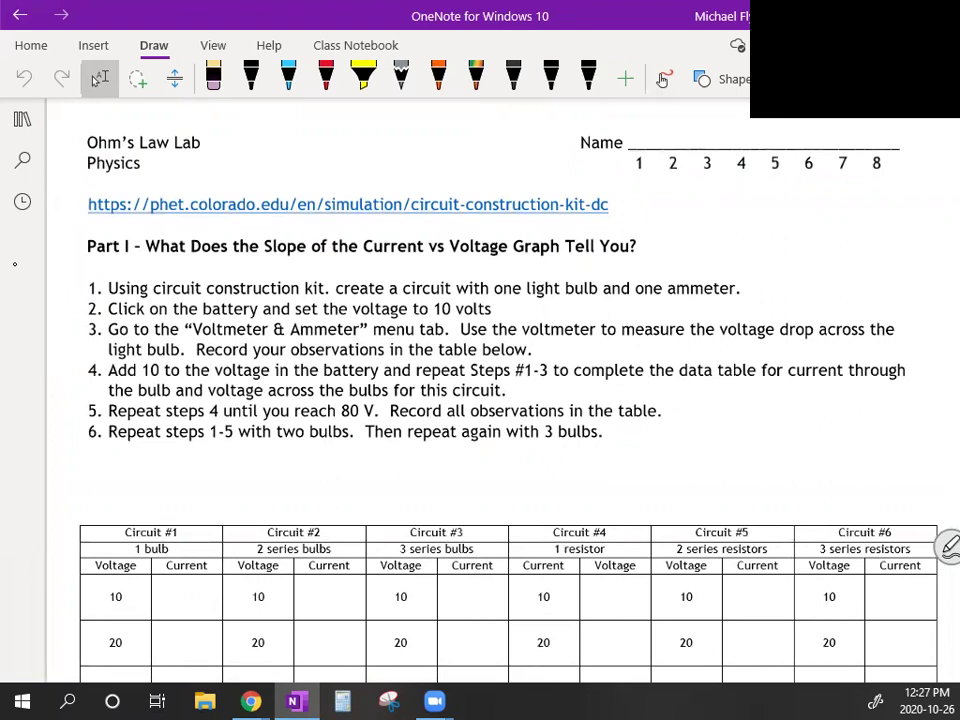
{"action": "left_click", "coordinate": [363, 75]}
{"action": "left_click_drag", "start_coordinate": [76, 204], "coordinate": [610, 204]}
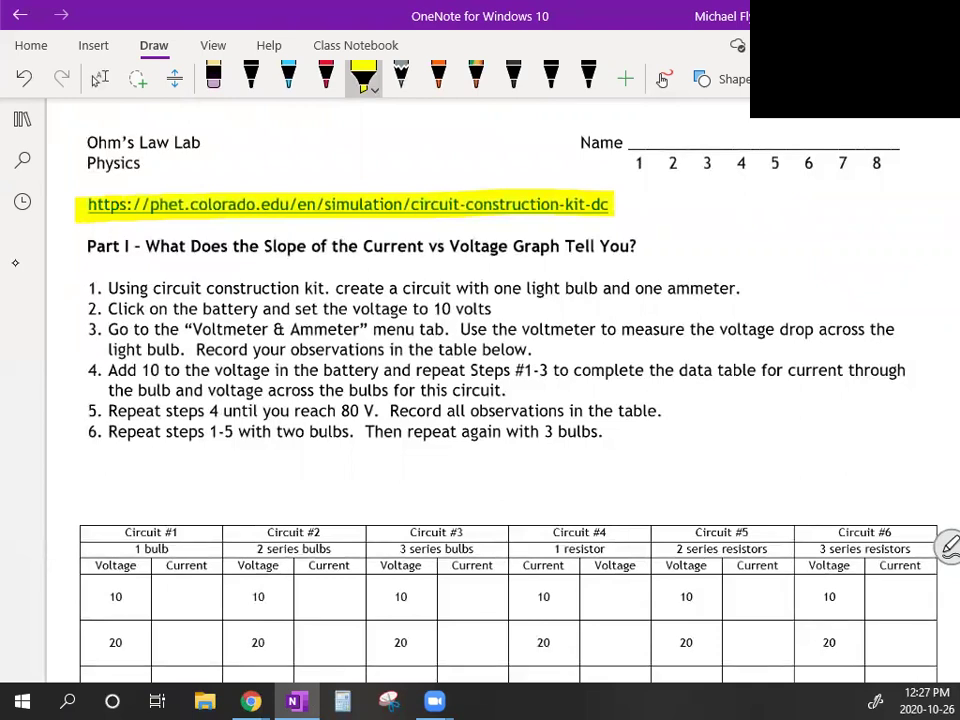
Step: Switch to Chrome and search Google for "phet dc circuit"
{"action": "left_click", "coordinate": [251, 701]}
{"action": "left_click", "coordinate": [325, 638]}
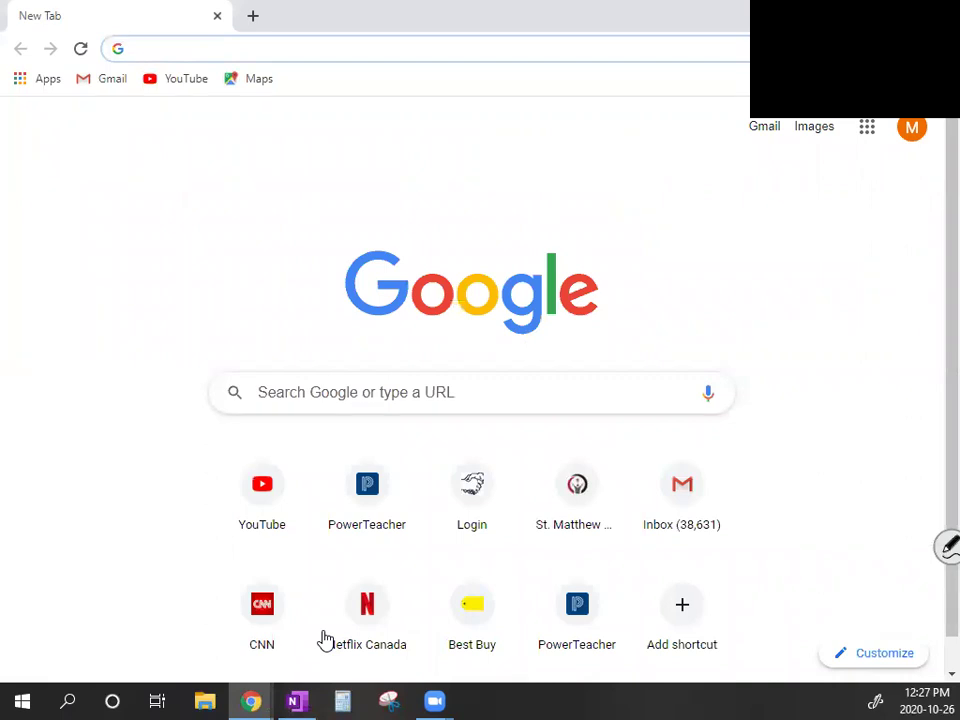
{"action": "key", "text": "Tab"}
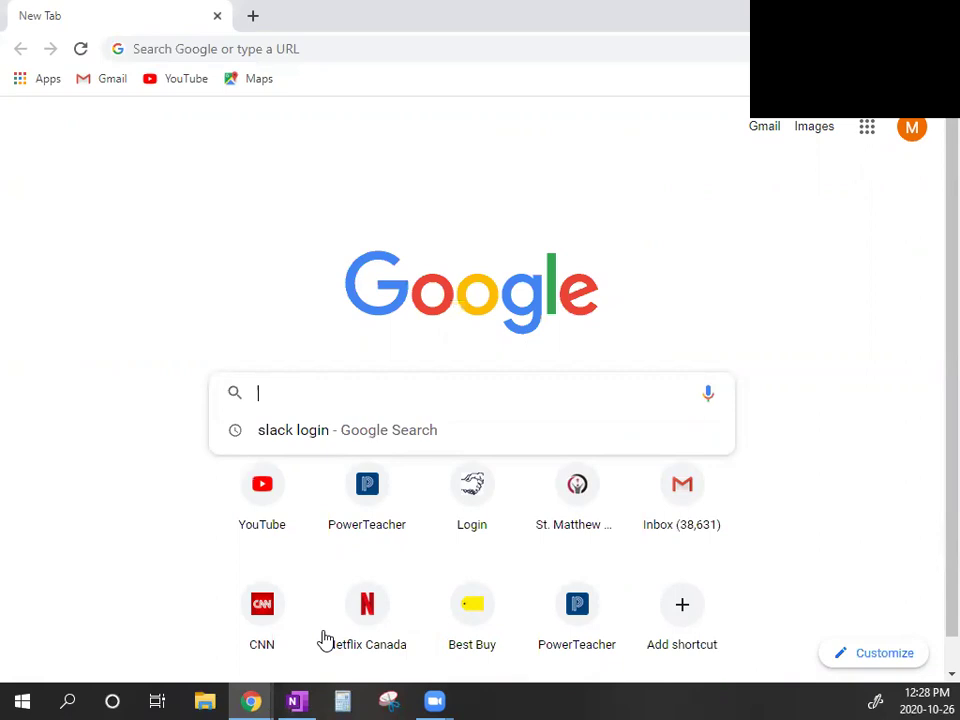
{"action": "type", "text": "phet"}
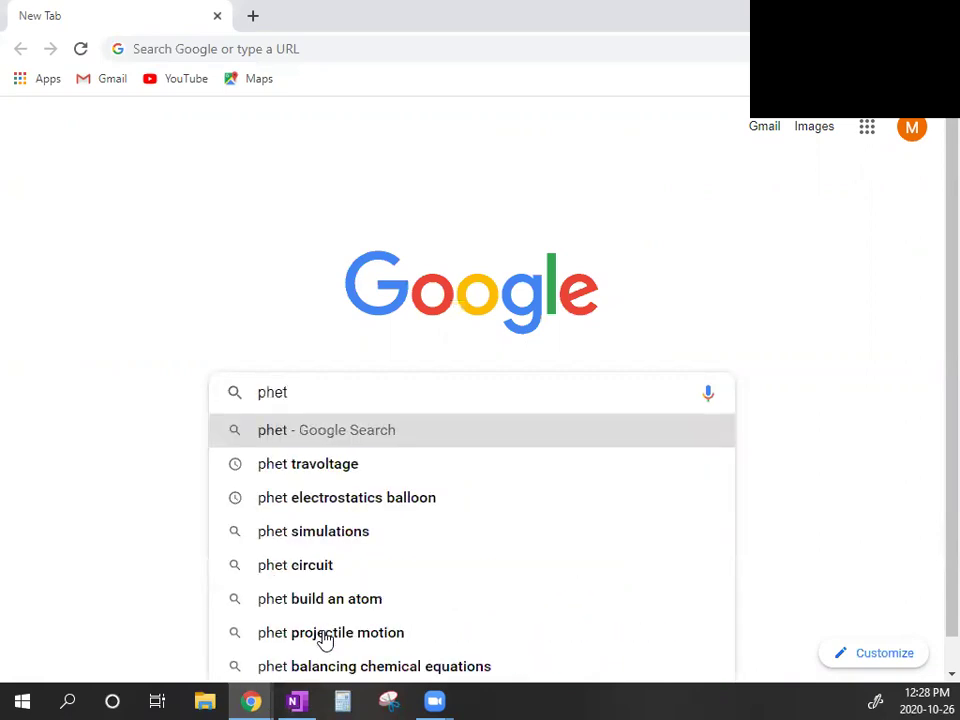
{"action": "type", "text": " dc c"}
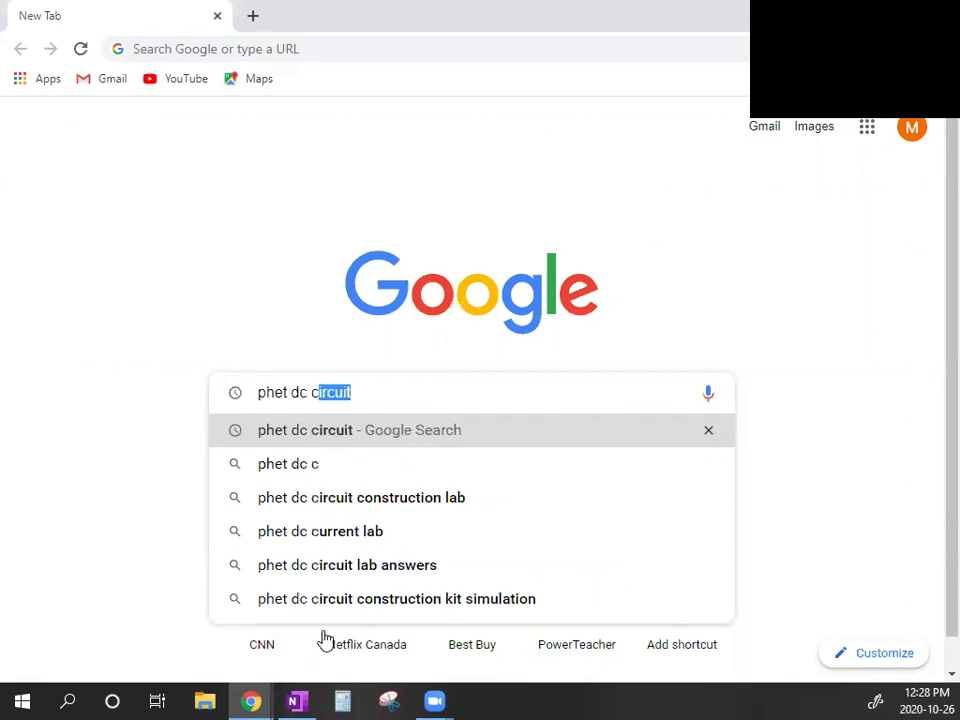
{"action": "type", "text": "ircuit"}
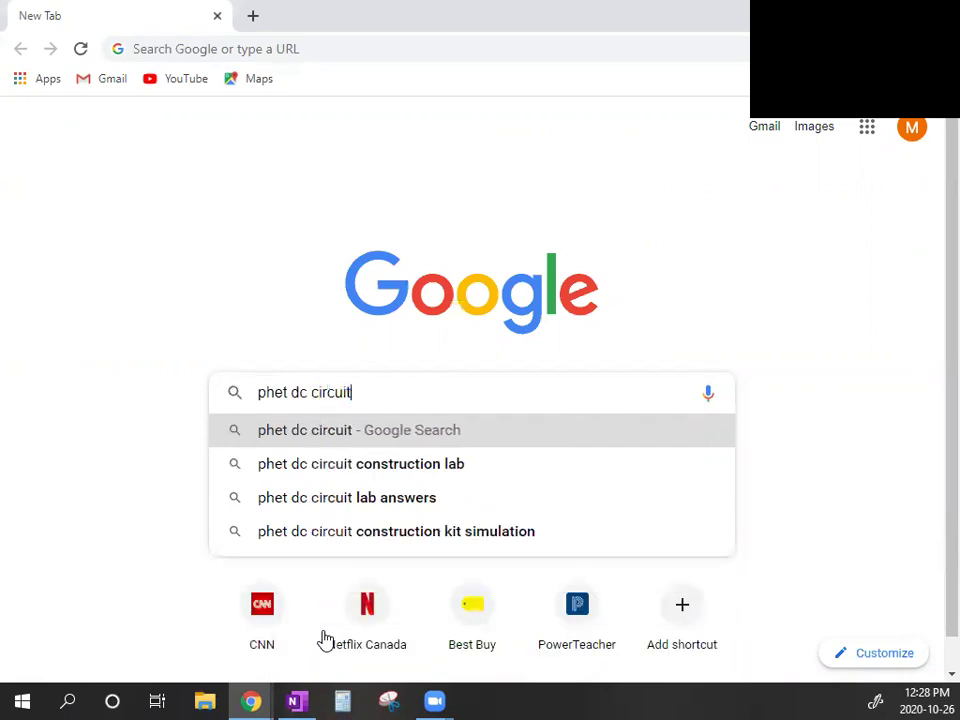
{"action": "key", "text": "Return"}
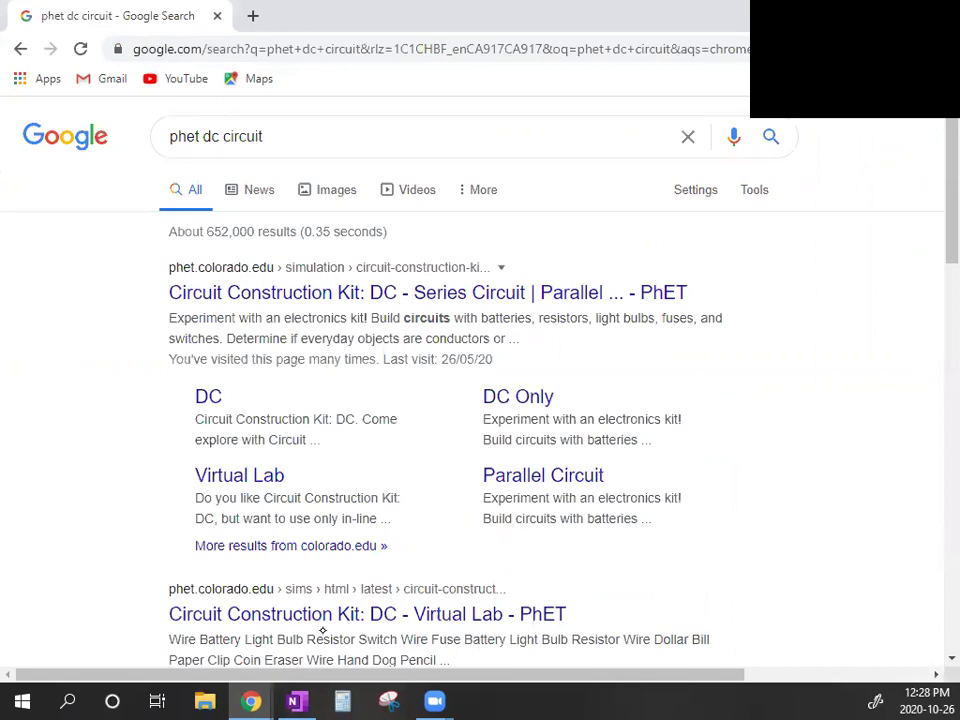
Step: Open PhET's Circuit Construction Kit: DC page, launch the simulation and enter its Lab screen
{"action": "left_click", "coordinate": [266, 480]}
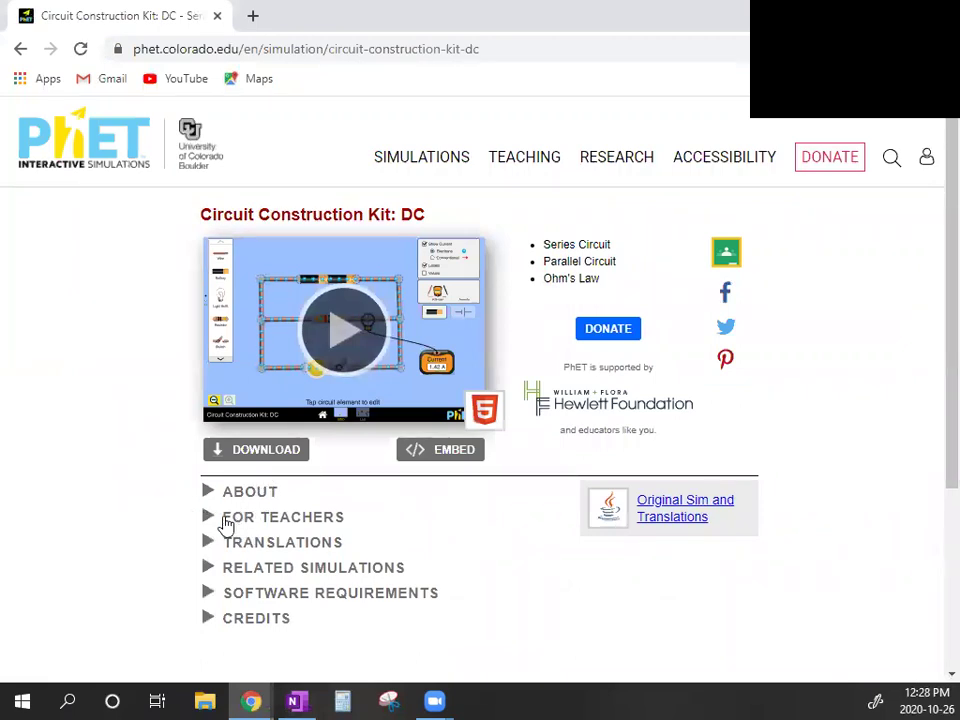
{"action": "left_click", "coordinate": [351, 344]}
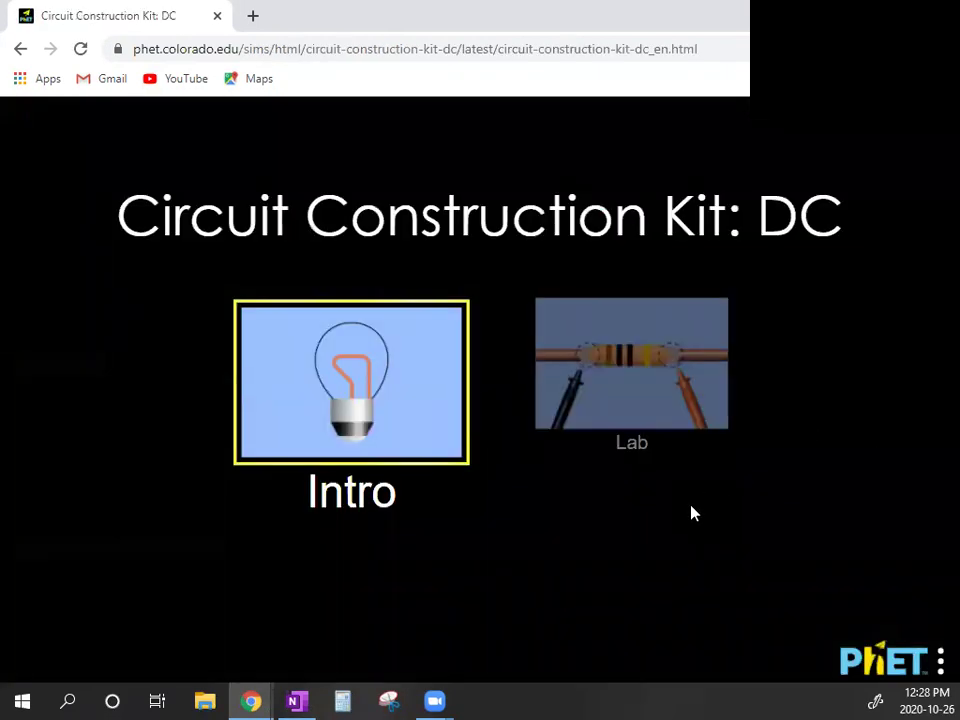
{"action": "left_click", "coordinate": [666, 343]}
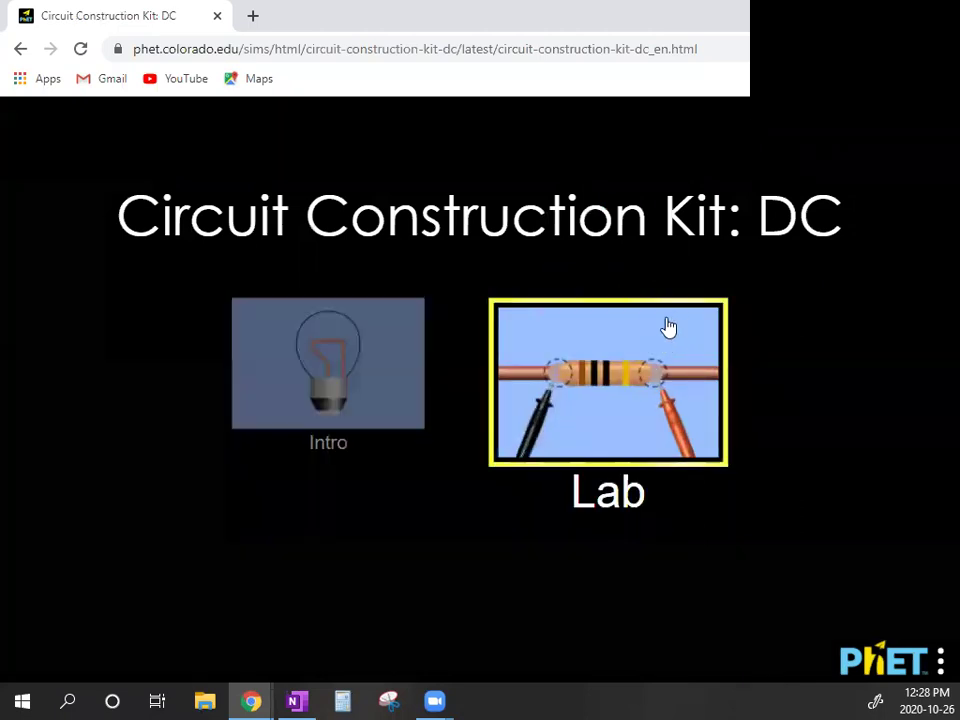
{"action": "left_click", "coordinate": [597, 401]}
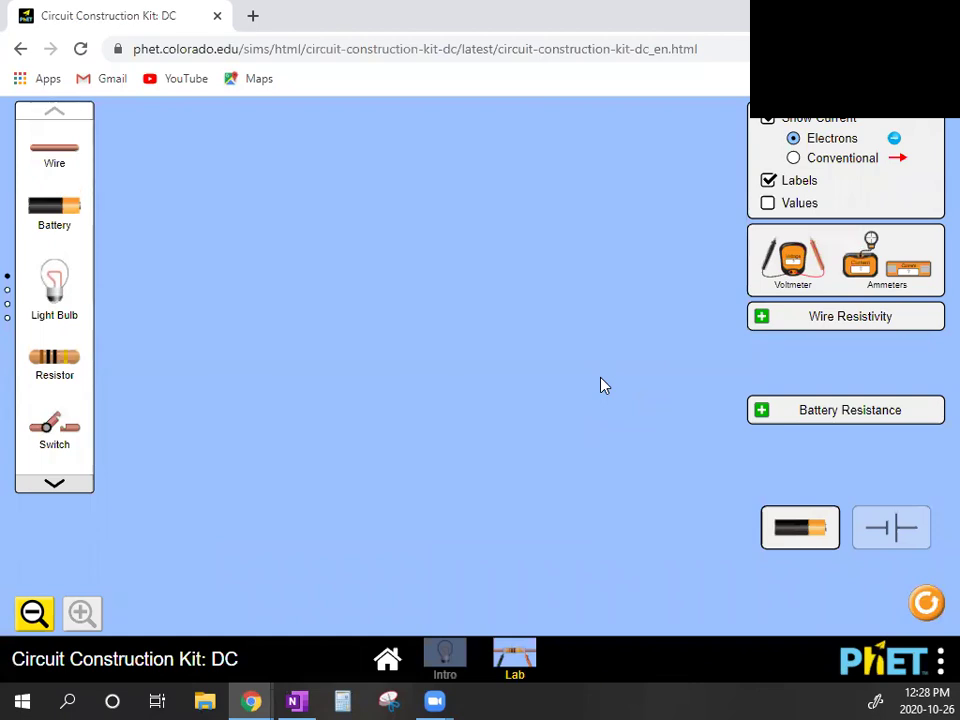
Step: Place a battery, two wires, a light bulb and an in-line ammeter in the empty workspace
{"action": "left_click_drag", "start_coordinate": [54, 205], "coordinate": [410, 477]}
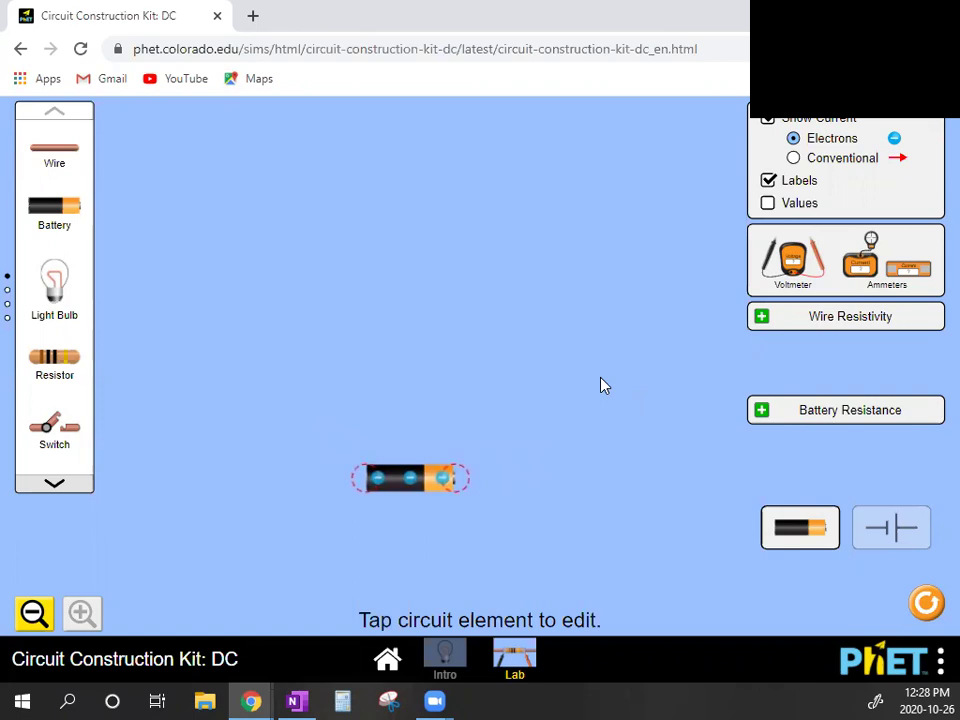
{"action": "left_click_drag", "start_coordinate": [54, 150], "coordinate": [215, 364]}
{"action": "left_click_drag", "start_coordinate": [54, 150], "coordinate": [598, 417]}
{"action": "mouse_move", "coordinate": [54, 285]}
{"action": "left_mouse_down"}
{"action": "mouse_move", "coordinate": [368, 205]}
{"action": "mouse_move", "coordinate": [405, 212]}
{"action": "left_mouse_up"}
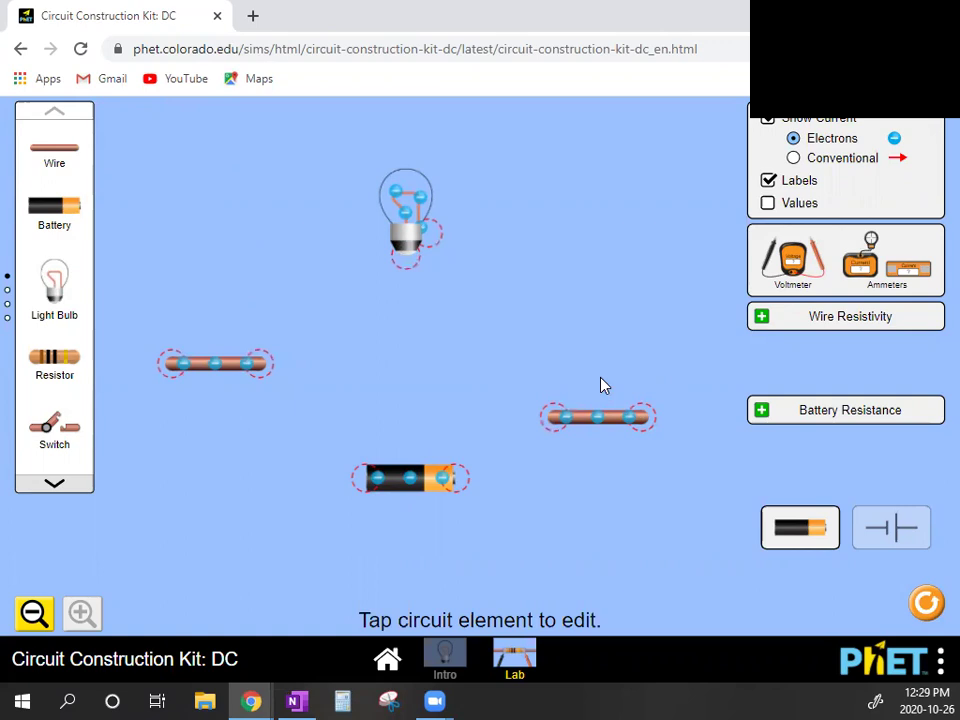
{"action": "left_click_drag", "start_coordinate": [860, 262], "coordinate": [611, 258]}
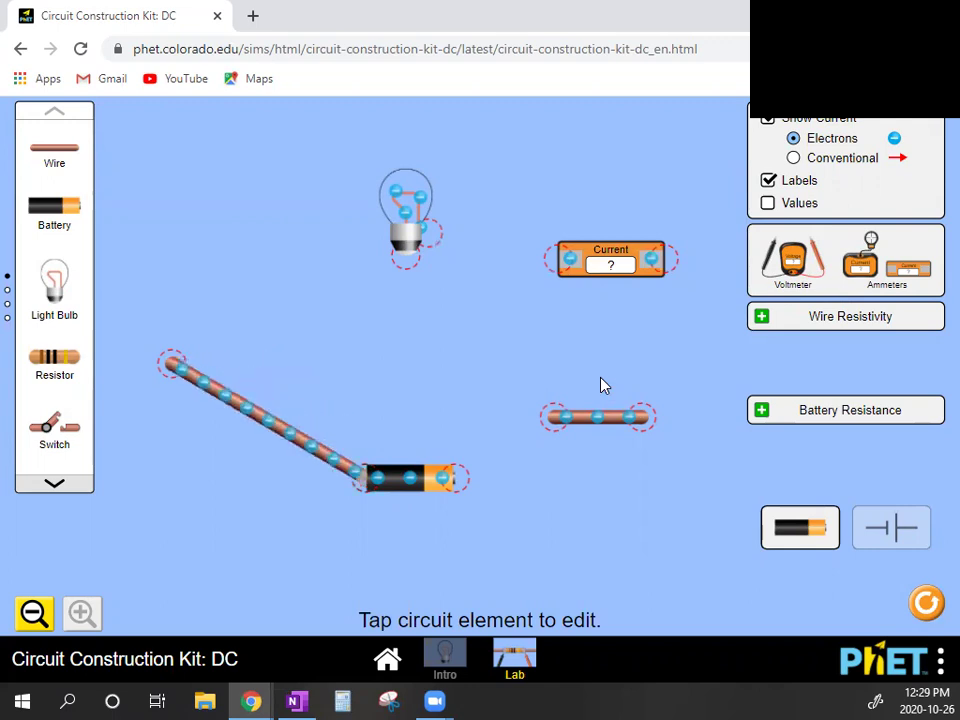
Step: Add another wire and link the battery's black end to the bulb's base through two joined wires
{"action": "left_click_drag", "start_coordinate": [283, 330], "coordinate": [327, 287]}
{"action": "left_click_drag", "start_coordinate": [54, 148], "coordinate": [277, 219]}
{"action": "left_click_drag", "start_coordinate": [327, 286], "coordinate": [276, 288]}
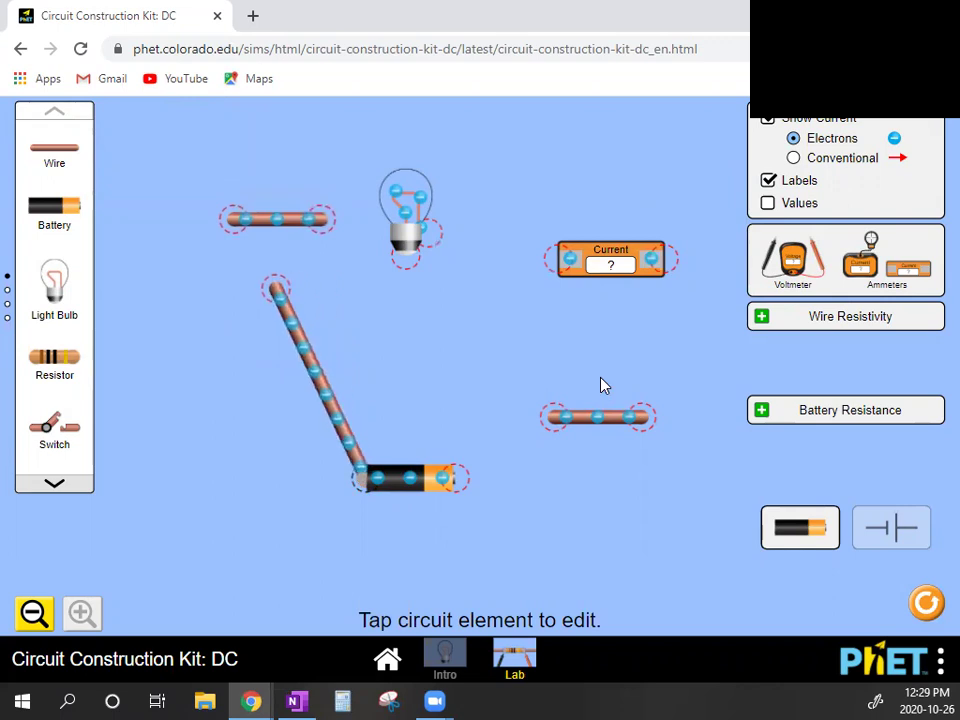
{"action": "left_click_drag", "start_coordinate": [233, 219], "coordinate": [275, 289]}
{"action": "left_click_drag", "start_coordinate": [320, 219], "coordinate": [405, 258]}
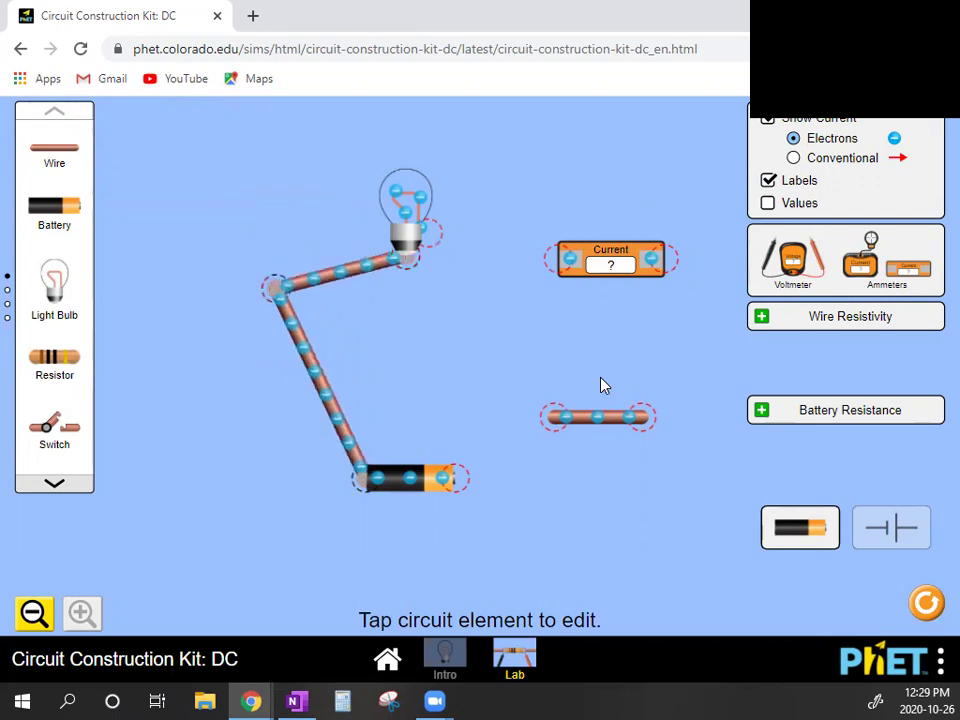
Step: Add a wire and close the circuit with two joined wires between the bulb's side contact and the battery's orange end
{"action": "left_click_drag", "start_coordinate": [54, 150], "coordinate": [484, 359]}
{"action": "left_click_drag", "start_coordinate": [553, 416], "coordinate": [484, 359]}
{"action": "left_click_drag", "start_coordinate": [639, 417], "coordinate": [487, 466]}
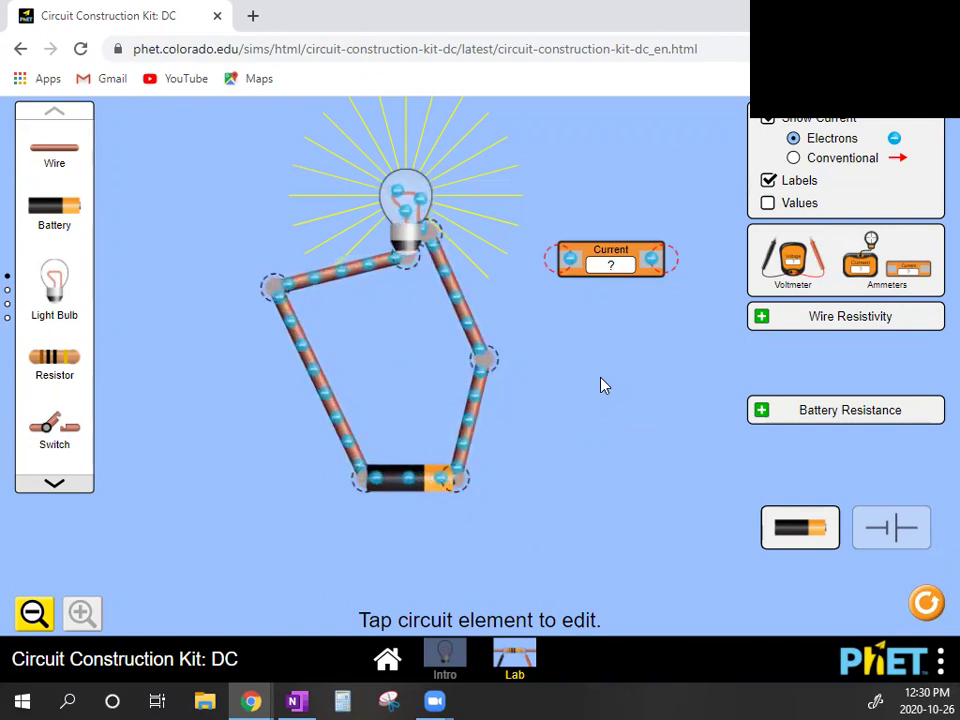
Step: Split the junction between the two wires on the battery's black-end side and insert the ammeter in series there
{"action": "right_click", "coordinate": [273, 287]}
{"action": "key", "text": "Escape"}
{"action": "left_click", "coordinate": [216, 261]}
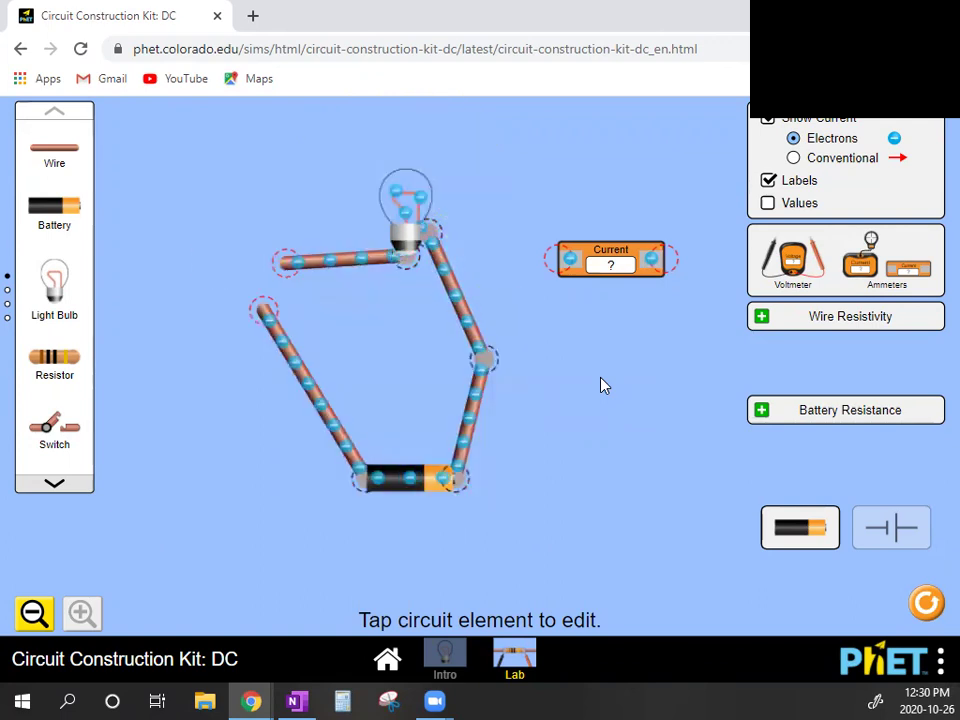
{"action": "left_click_drag", "start_coordinate": [263, 310], "coordinate": [260, 420]}
{"action": "left_click_drag", "start_coordinate": [610, 258], "coordinate": [286, 262]}
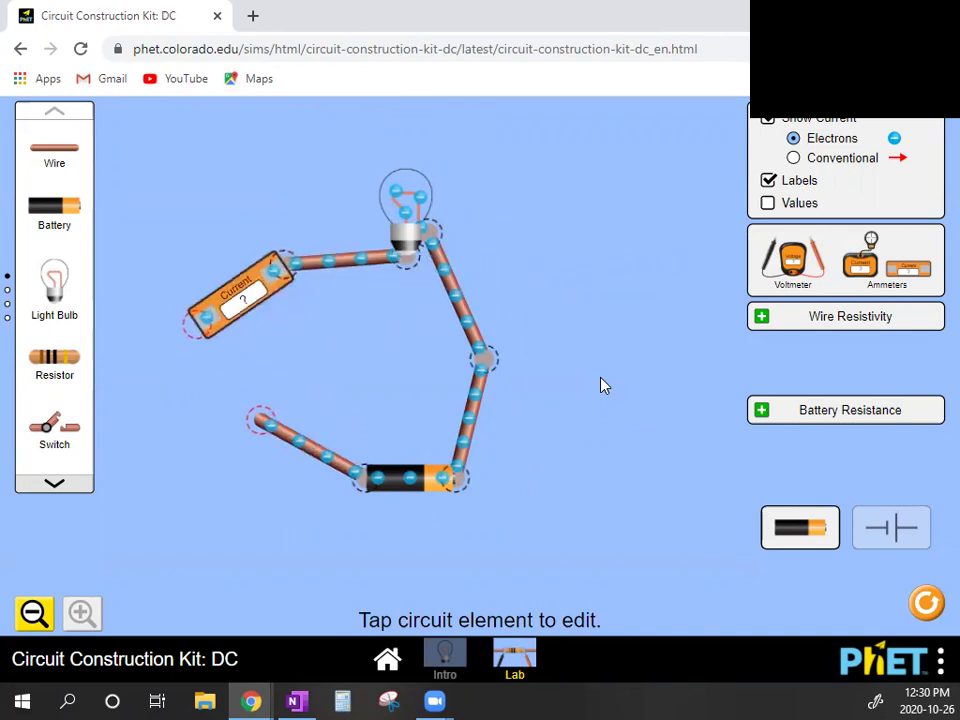
{"action": "left_click_drag", "start_coordinate": [189, 317], "coordinate": [258, 422]}
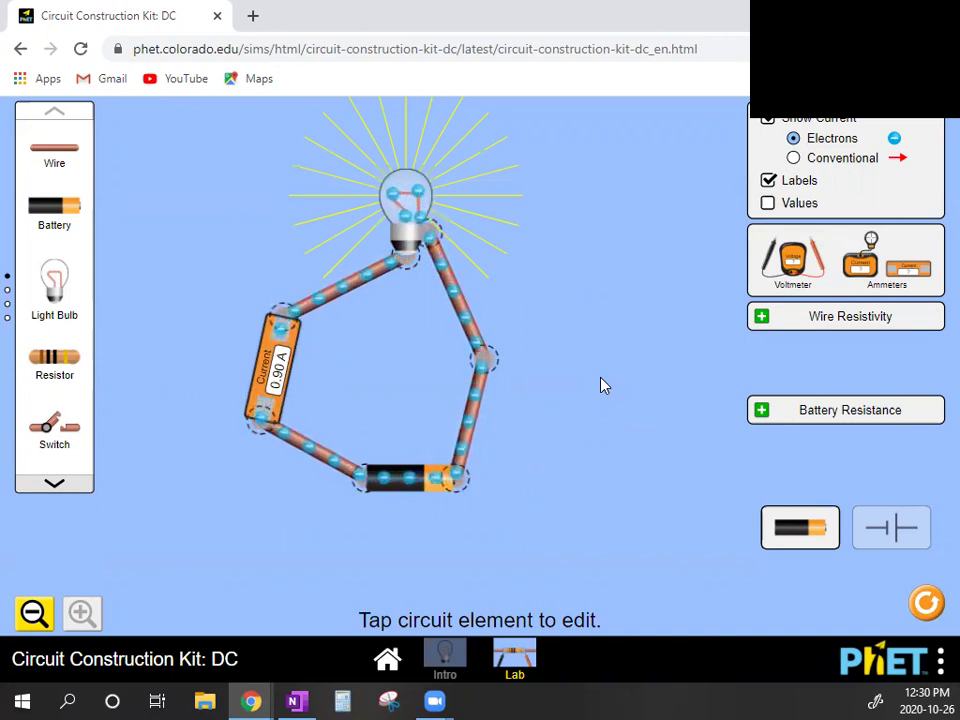
Step: Set the battery's voltage to 10 volts and preview the conventional current display before returning to electrons
{"action": "left_click", "coordinate": [409, 478]}
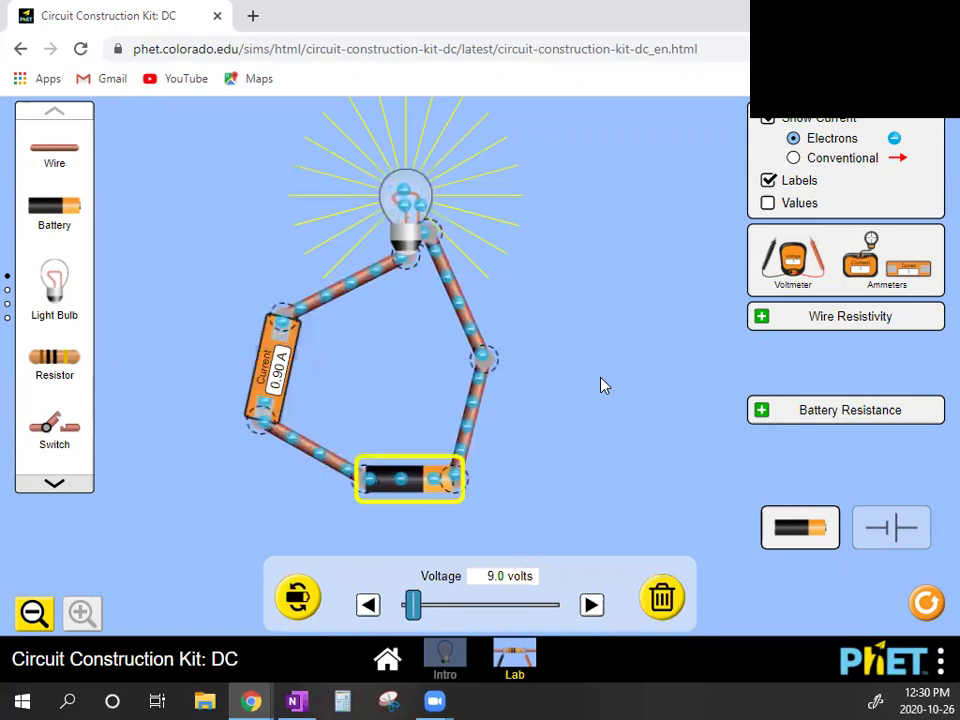
{"action": "mouse_move", "coordinate": [413, 605]}
{"action": "left_mouse_down"}
{"action": "mouse_move", "coordinate": [530, 605]}
{"action": "mouse_move", "coordinate": [413, 605]}
{"action": "left_mouse_up"}
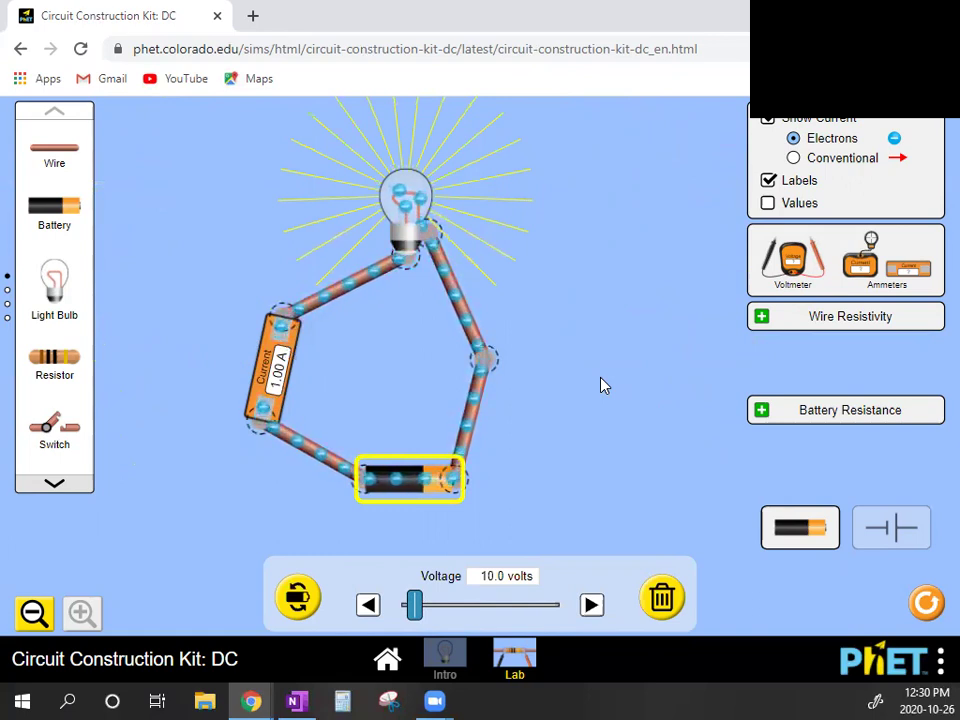
{"action": "left_click", "coordinate": [793, 157]}
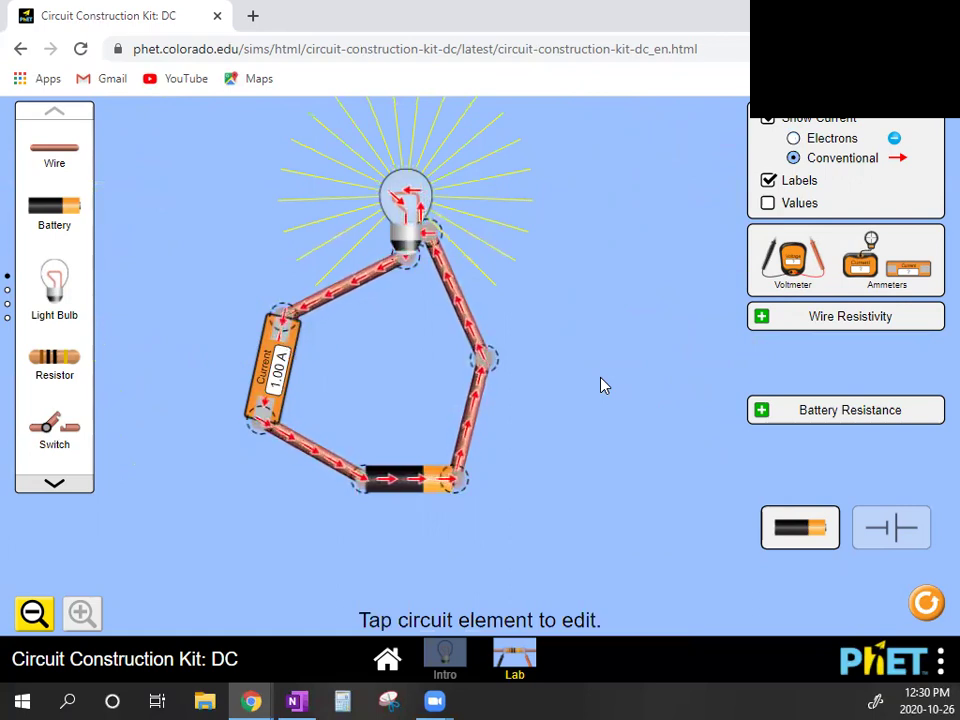
{"action": "key", "text": "Up"}
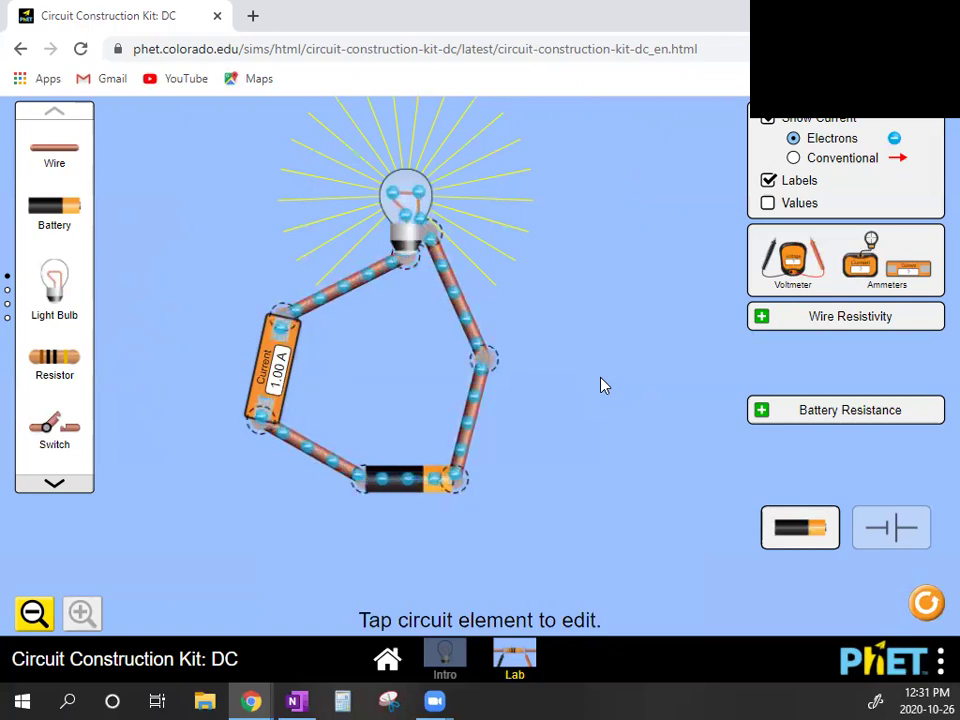
Step: Switch to OneNote and put a blue check mark after instruction 1 of the Ohm's Law Lab
{"action": "left_click", "coordinate": [298, 700]}
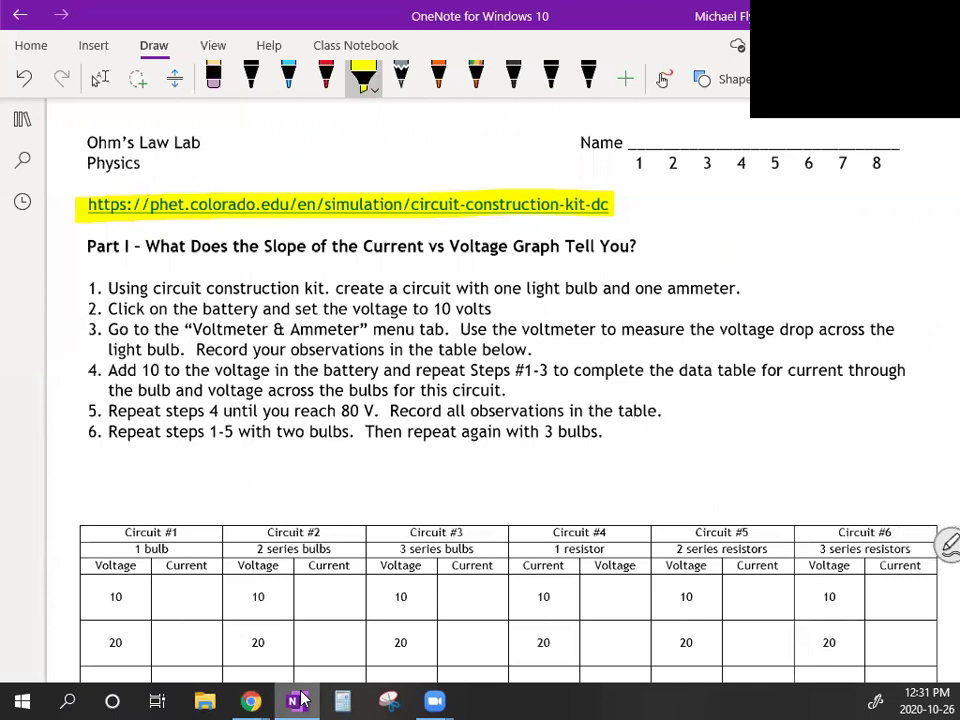
{"action": "left_click", "coordinate": [288, 78]}
{"action": "left_click_drag", "start_coordinate": [743, 282], "coordinate": [784, 260]}
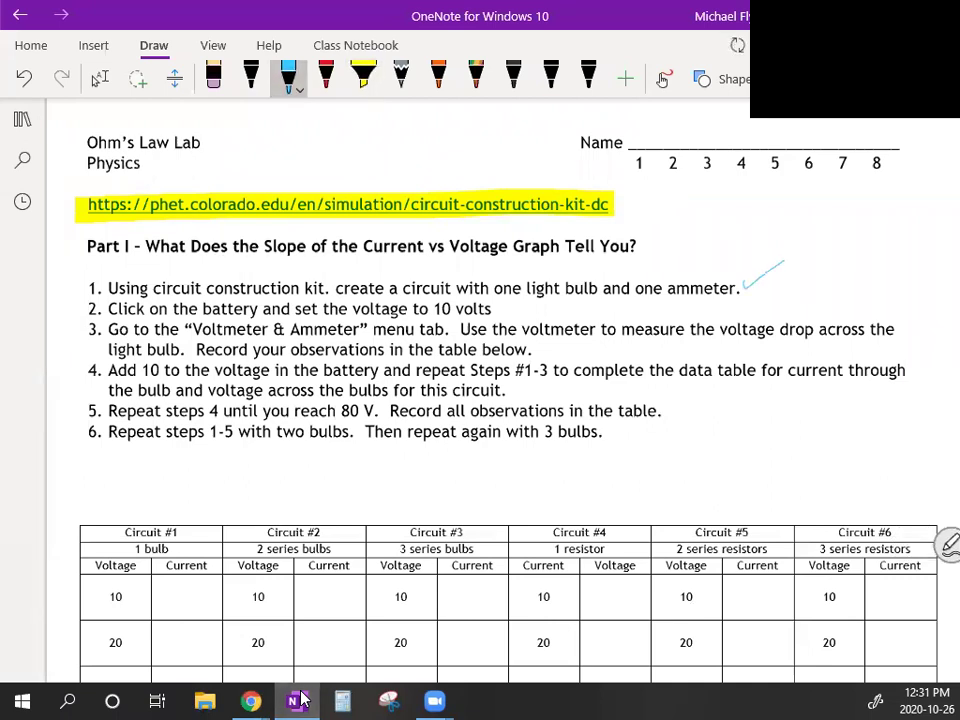
Step: Put a blue check mark after instruction 2 and cross out instruction 3's number with a blue X
{"action": "left_click_drag", "start_coordinate": [508, 306], "coordinate": [528, 296]}
{"action": "left_click_drag", "start_coordinate": [74, 325], "coordinate": [112, 348]}
{"action": "left_click_drag", "start_coordinate": [97, 326], "coordinate": [75, 355]}
Step: Highlight the current cell and the voltage entry of Circuit #1's 10 V row in yellow
{"action": "scroll", "coordinate": [480, 400], "scroll_direction": "down", "scroll_amount": 5}
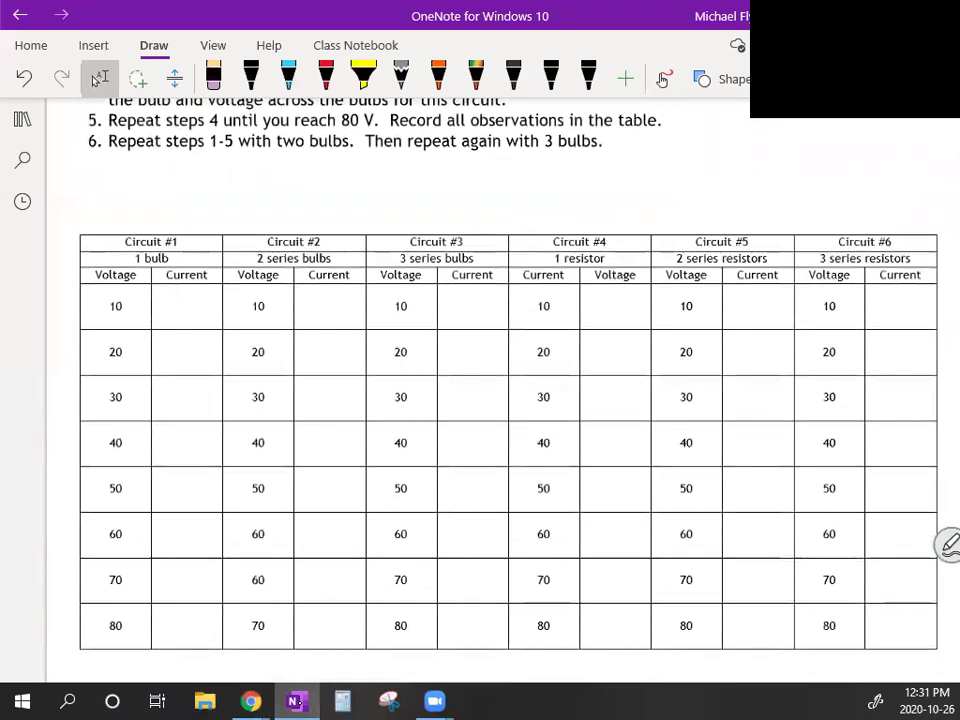
{"action": "left_click", "coordinate": [363, 72]}
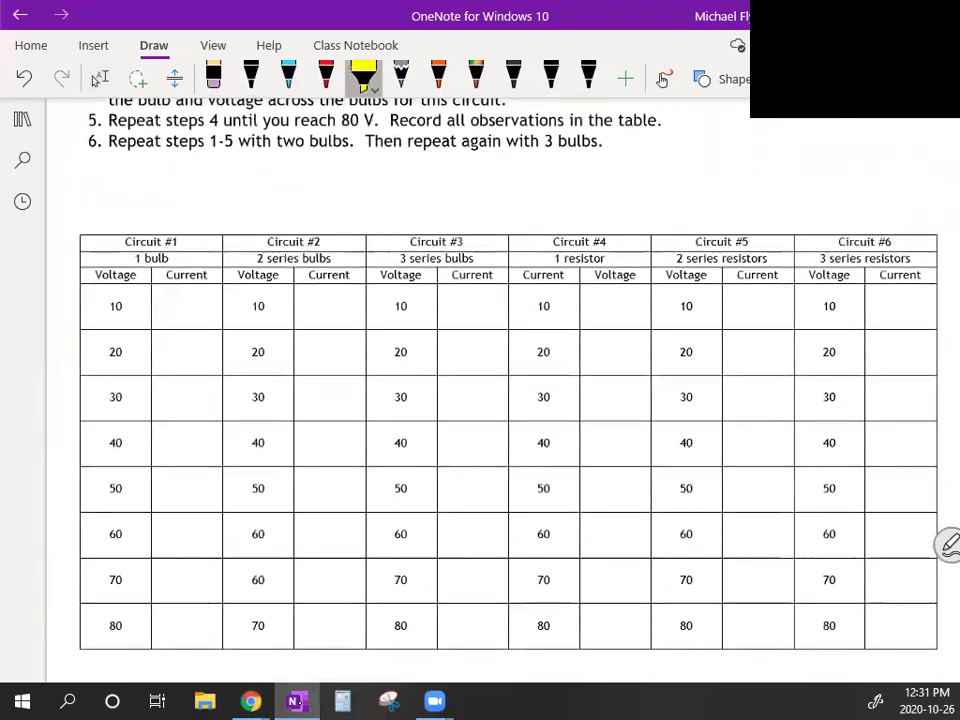
{"action": "mouse_move", "coordinate": [160, 304]}
{"action": "left_mouse_down"}
{"action": "mouse_move", "coordinate": [215, 306]}
{"action": "mouse_move", "coordinate": [166, 304]}
{"action": "mouse_move", "coordinate": [200, 328]}
{"action": "left_mouse_up"}
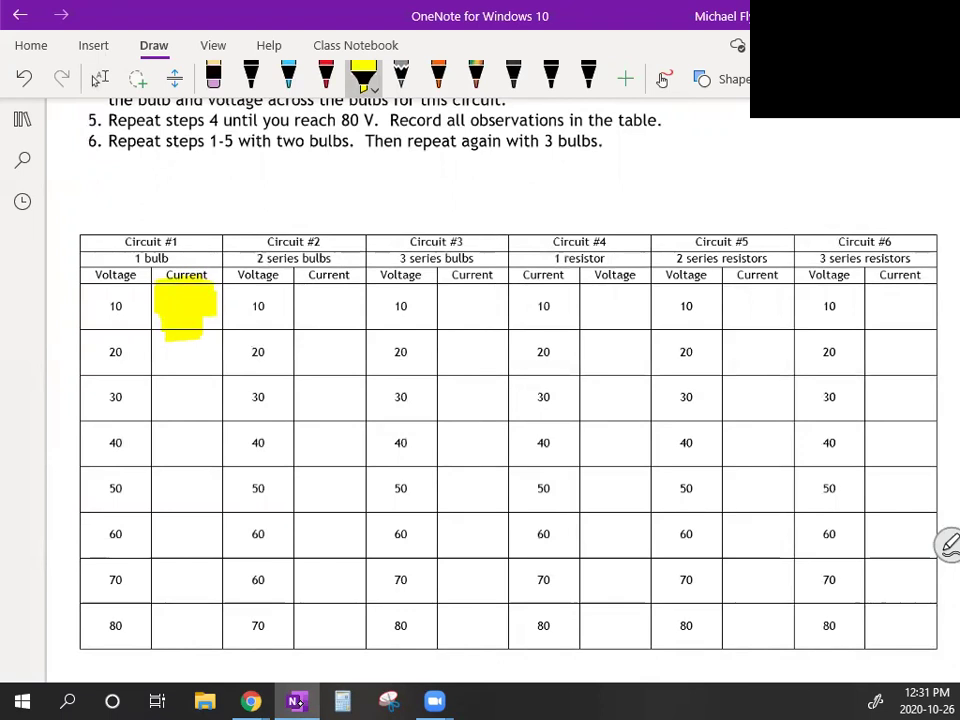
{"action": "mouse_move", "coordinate": [95, 292]}
{"action": "left_mouse_down"}
{"action": "mouse_move", "coordinate": [130, 300]}
{"action": "mouse_move", "coordinate": [100, 320]}
{"action": "left_mouse_up"}
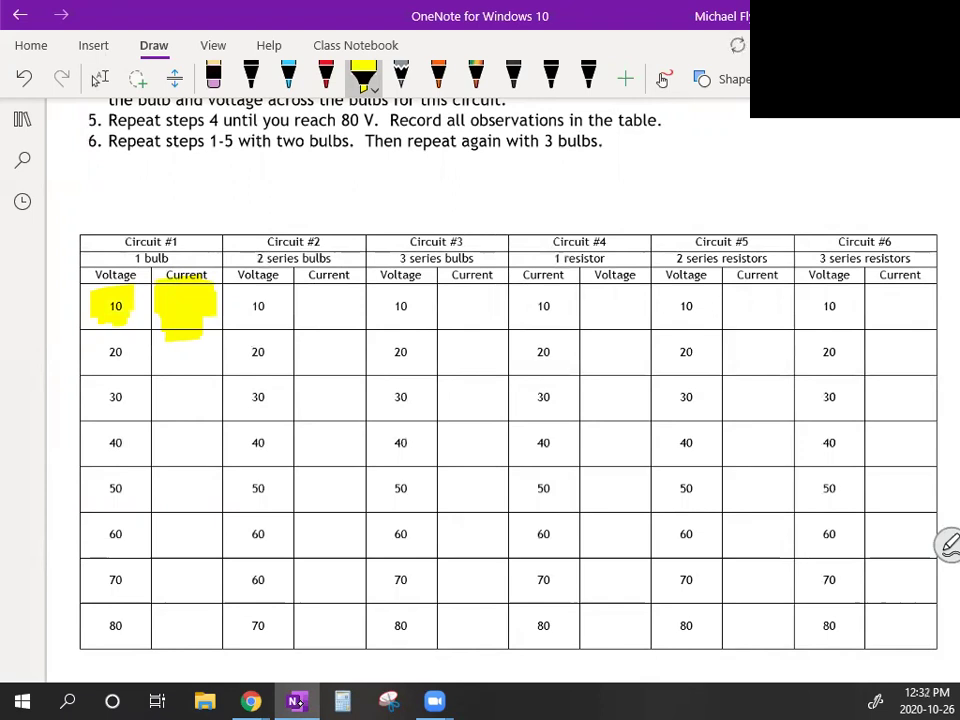
Step: Check the ammeter in PhET and, back in OneNote, replace the highlight in Circuit #1's 10 V current cell with 1.0 in black ink
{"action": "left_click", "coordinate": [251, 701]}
{"action": "left_click", "coordinate": [355, 622]}
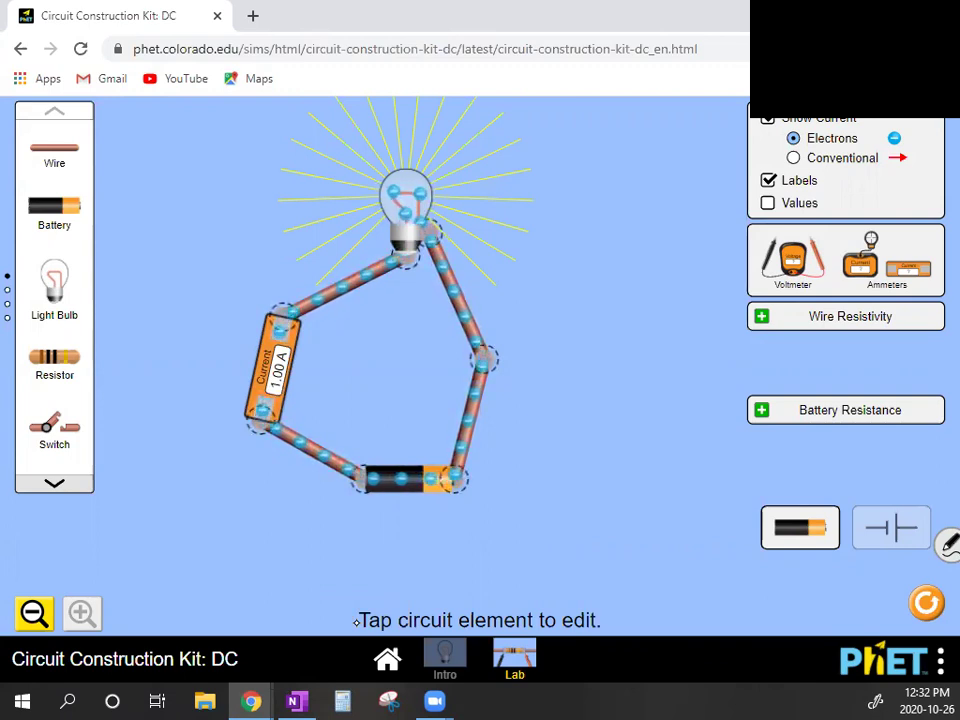
{"action": "key", "text": "alt+Tab"}
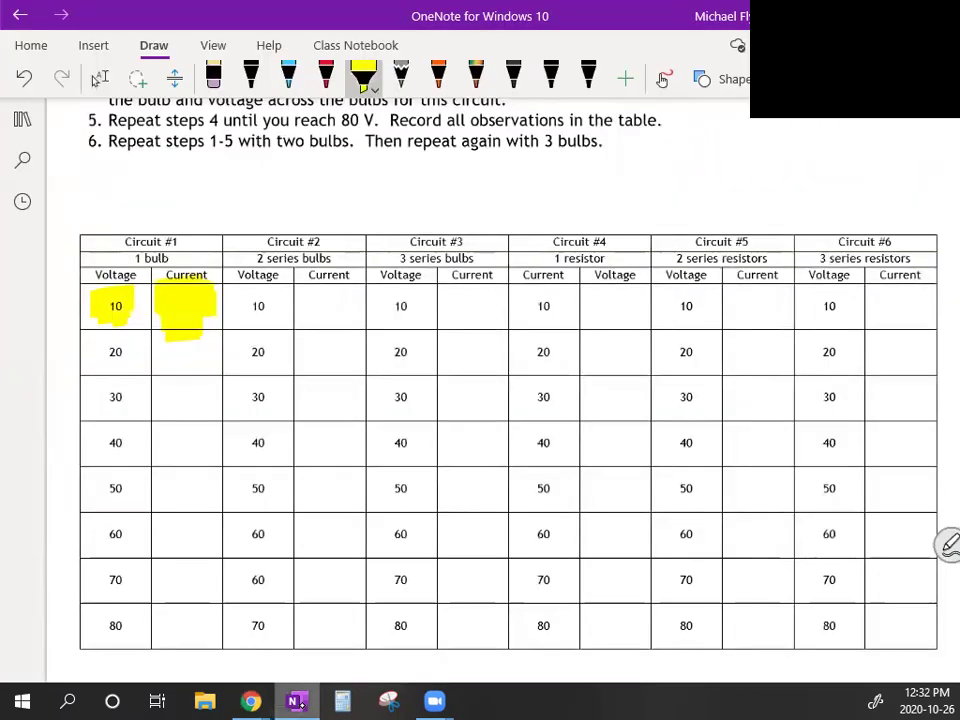
{"action": "key", "text": "ctrl+z"}
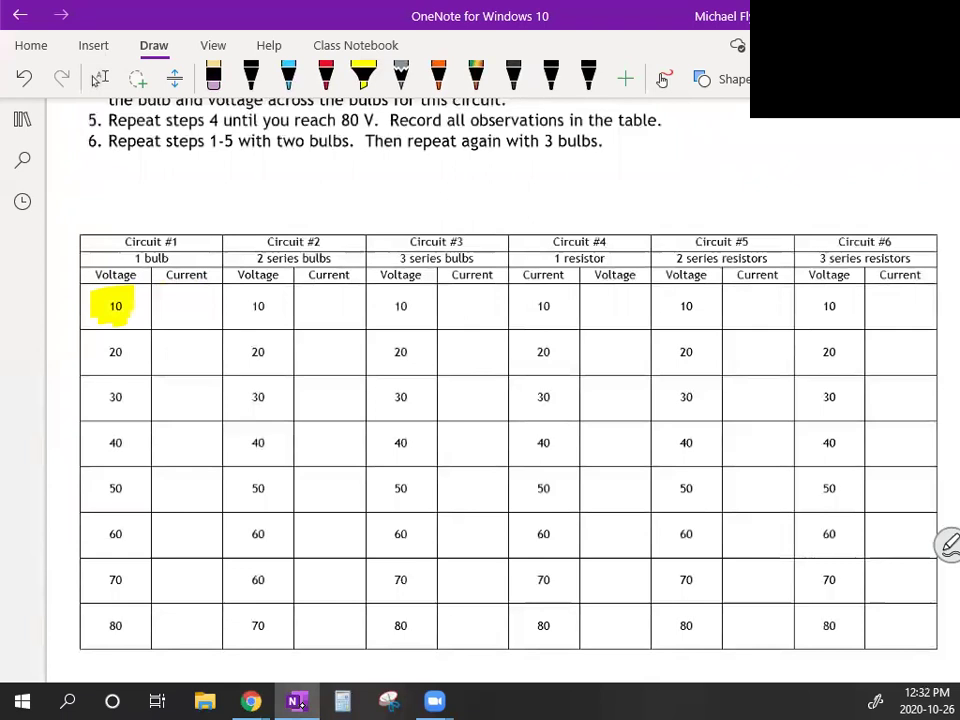
{"action": "left_click", "coordinate": [251, 78]}
{"action": "mouse_move", "coordinate": [166, 296]}
{"action": "left_mouse_down"}
{"action": "mouse_move", "coordinate": [166, 316]}
{"action": "mouse_move", "coordinate": [193, 299]}
{"action": "left_mouse_up"}
{"action": "left_click", "coordinate": [176, 313]}
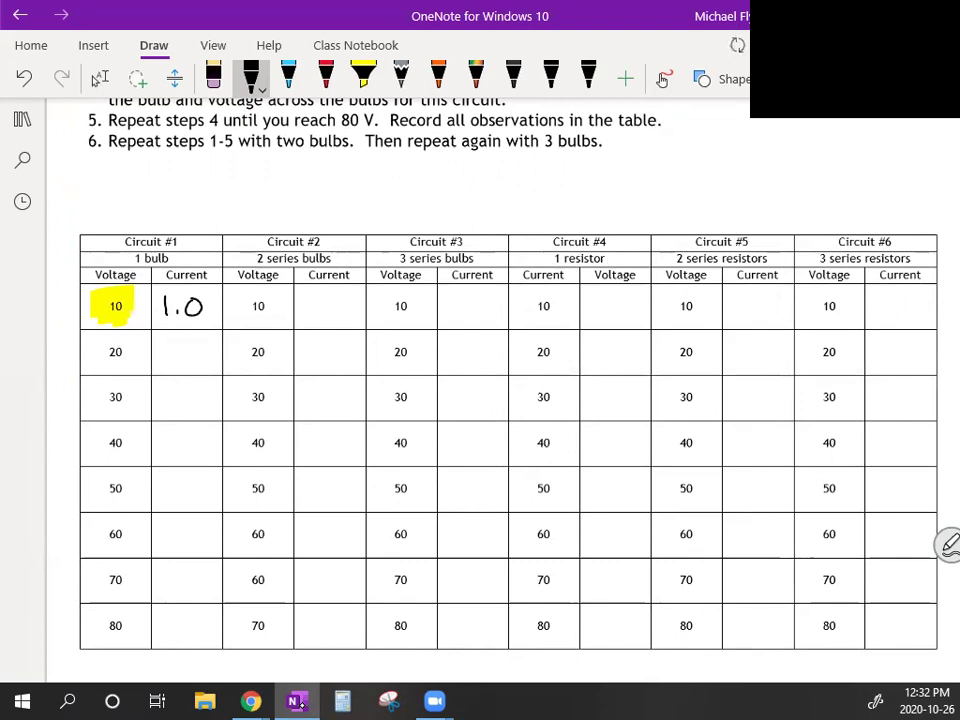
Step: Highlight Circuit #1's 20 V entry in yellow and, in PhET, set the battery's voltage to 20 volts
{"action": "left_click", "coordinate": [362, 72]}
{"action": "left_click_drag", "start_coordinate": [98, 340], "coordinate": [122, 366]}
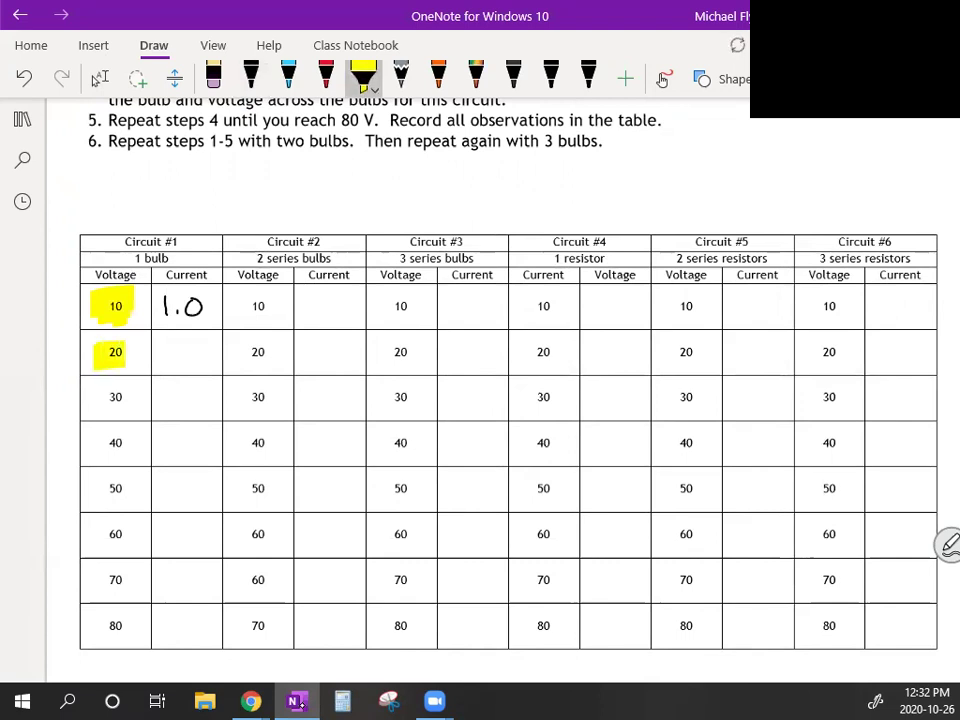
{"action": "left_click", "coordinate": [256, 704]}
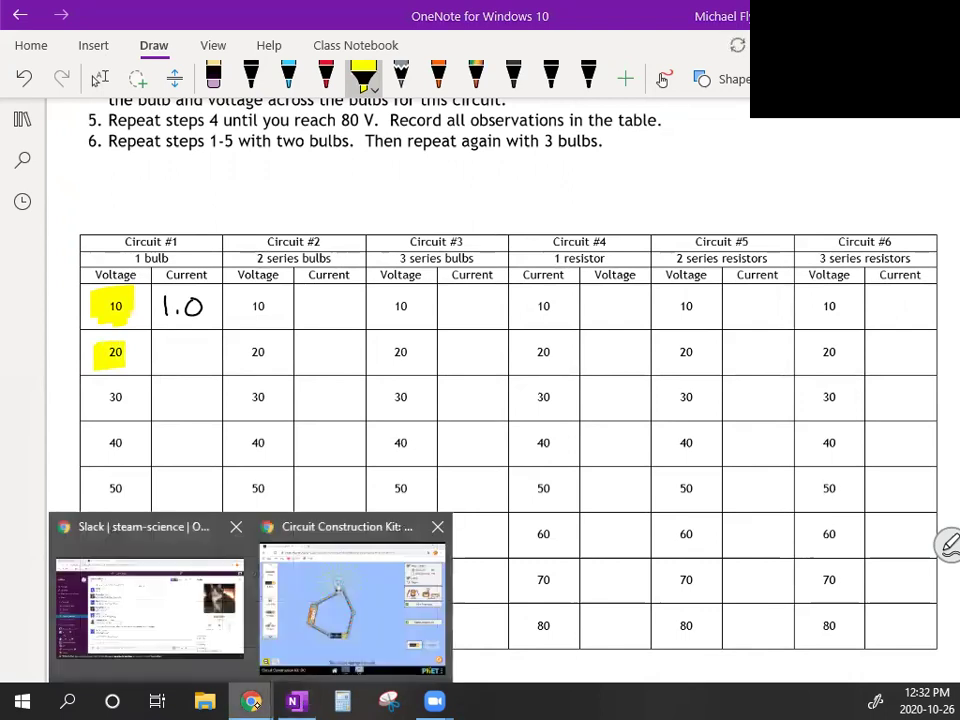
{"action": "left_click", "coordinate": [352, 600]}
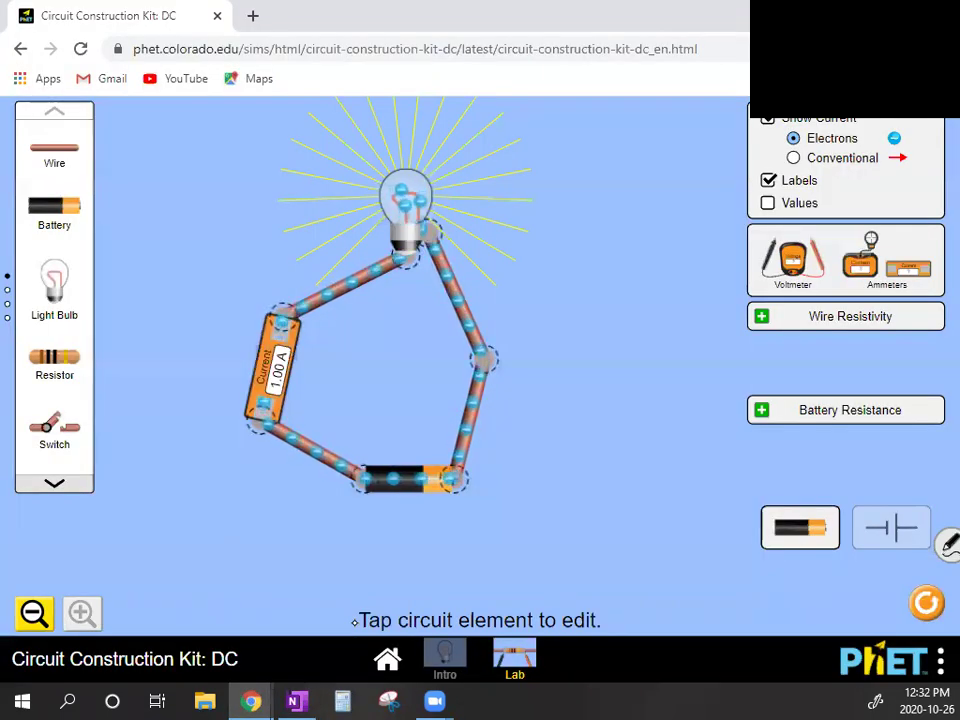
{"action": "left_click", "coordinate": [408, 479]}
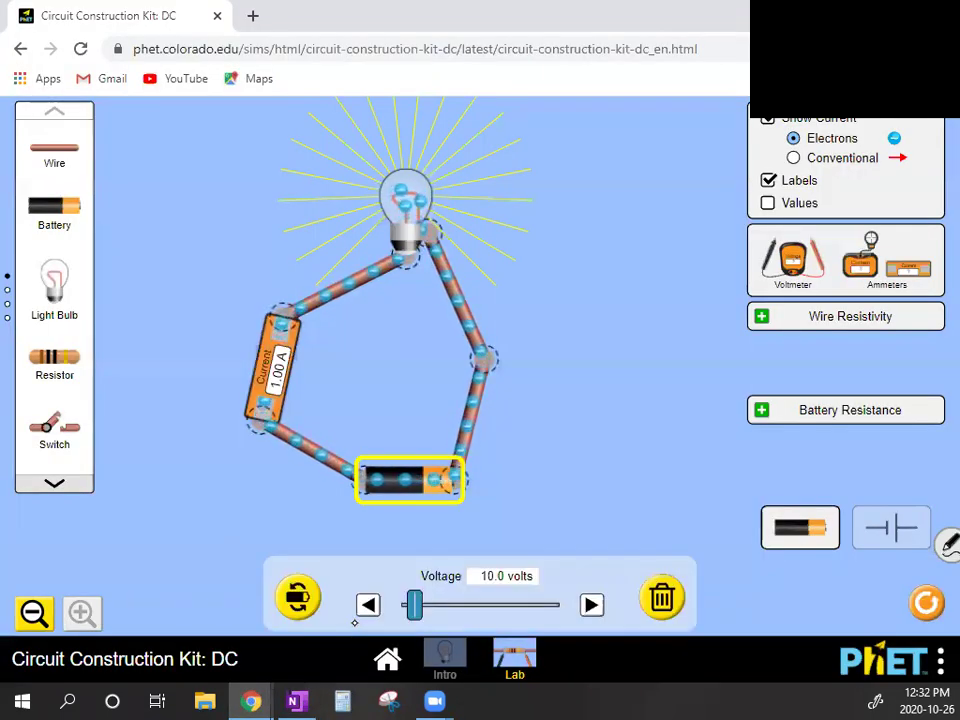
{"action": "left_click_drag", "start_coordinate": [414, 604], "coordinate": [428, 605]}
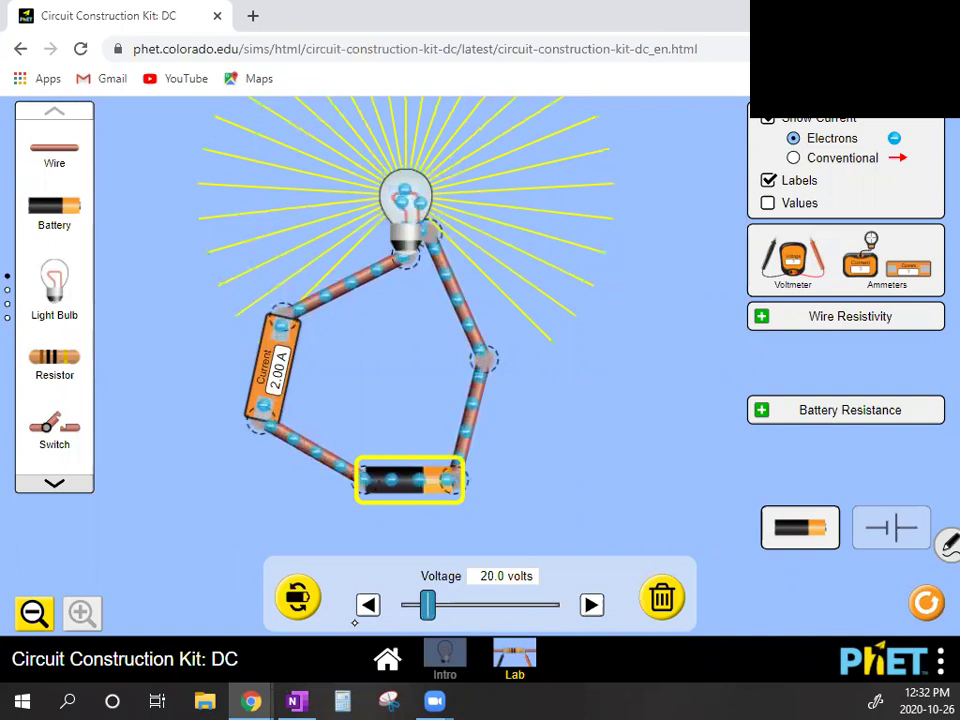
Step: Switch to OneNote and write 2.0 in black ink in Circuit #1's current cell for 20 V
{"action": "left_click", "coordinate": [304, 701]}
{"action": "mouse_move", "coordinate": [169, 341]}
{"action": "left_mouse_down"}
{"action": "mouse_move", "coordinate": [169, 366]}
{"action": "mouse_move", "coordinate": [193, 366]}
{"action": "mouse_move", "coordinate": [197, 348]}
{"action": "left_mouse_up"}
{"action": "key", "text": "ctrl+z"}
{"action": "left_click", "coordinate": [251, 78]}
{"action": "left_click", "coordinate": [171, 365]}
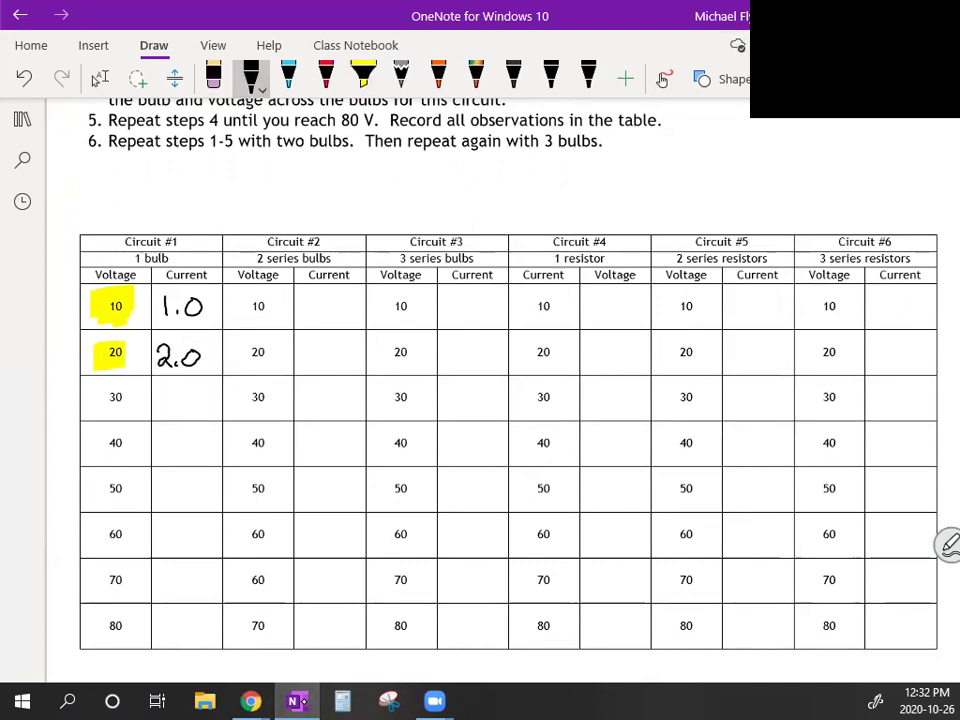
Step: Highlight Circuit #1's 30 V entry in yellow and, in PhET, set the battery's voltage to 30 volts
{"action": "left_click", "coordinate": [363, 78]}
{"action": "left_click_drag", "start_coordinate": [100, 388], "coordinate": [135, 405]}
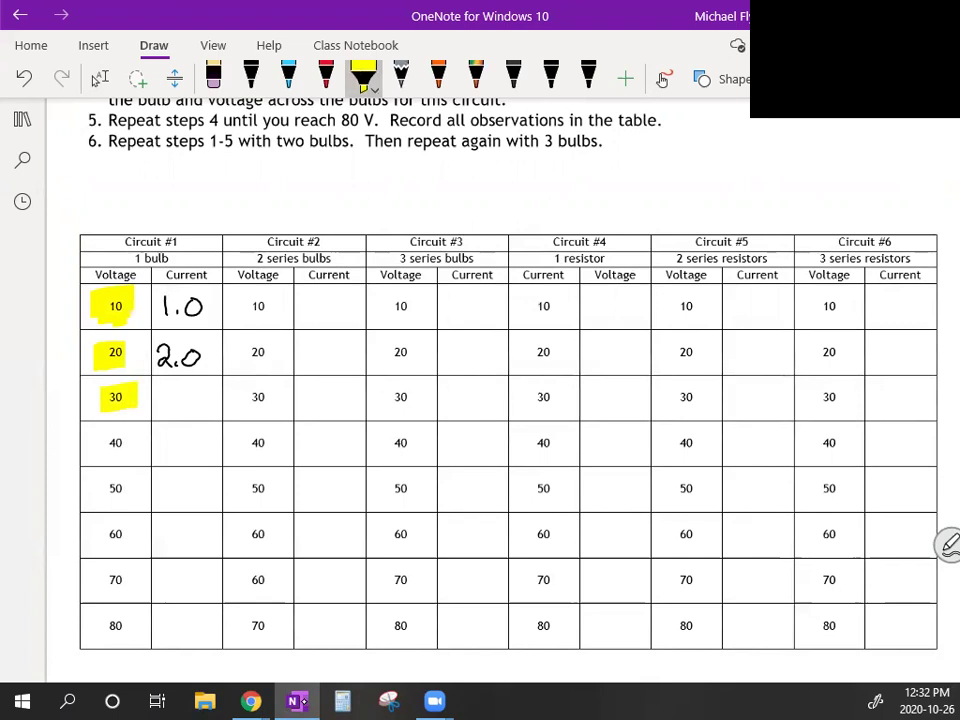
{"action": "mouse_move", "coordinate": [250, 700]}
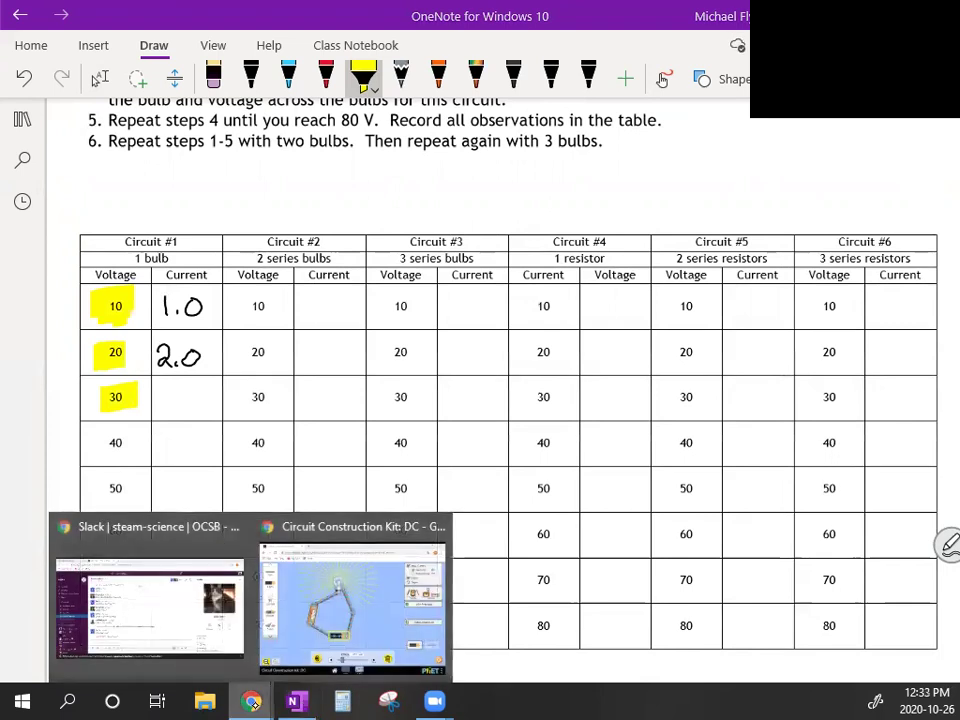
{"action": "left_click", "coordinate": [343, 622]}
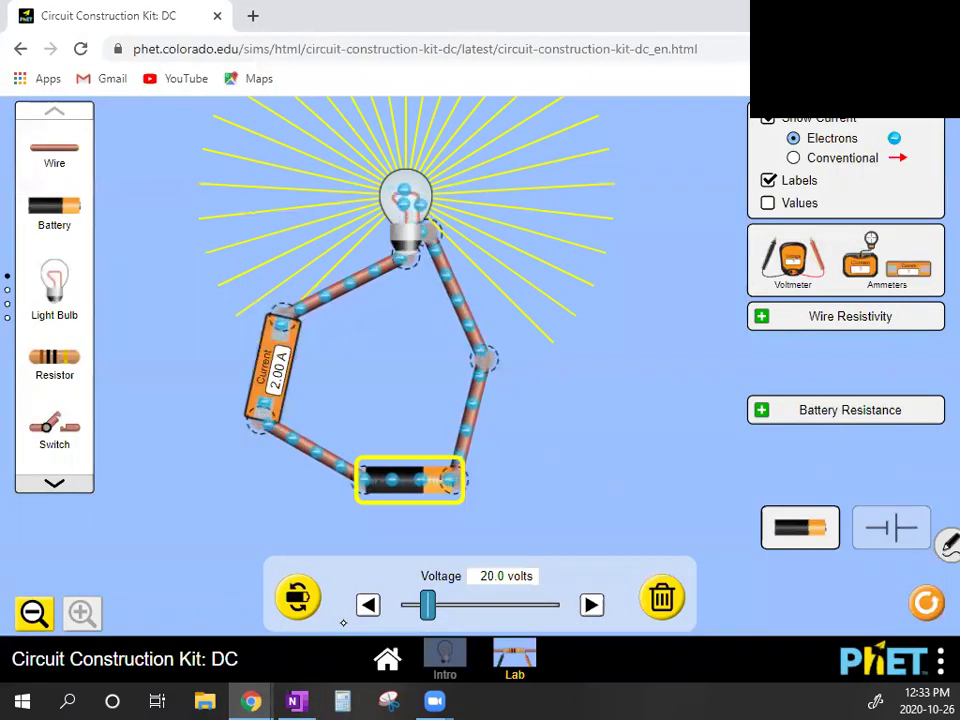
{"action": "left_click_drag", "start_coordinate": [428, 604], "coordinate": [439, 604]}
{"action": "key", "text": "Right"}
{"action": "key", "text": "Right"}
{"action": "key", "text": "Right"}
{"action": "key", "text": "Right"}
{"action": "key", "text": "Right"}
{"action": "key", "text": "Right"}
{"action": "key", "text": "Left"}
{"action": "key", "text": "Left"}
{"action": "key", "text": "Left"}
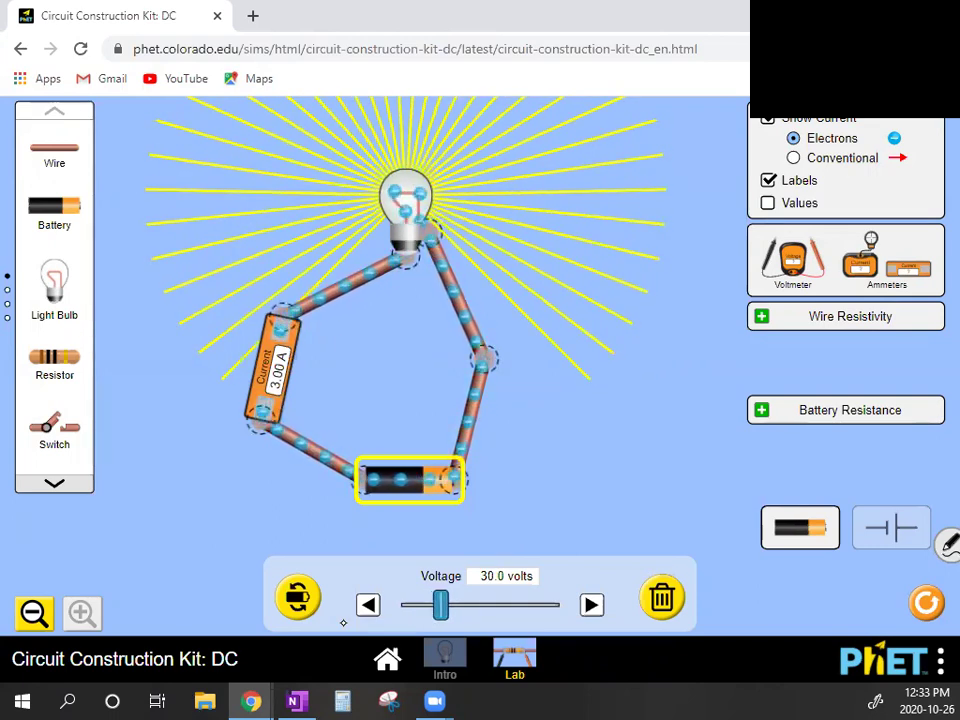
Step: Raise the battery's voltage to 40 volts and on to 50 volts
{"action": "left_click_drag", "start_coordinate": [440, 604], "coordinate": [454, 604]}
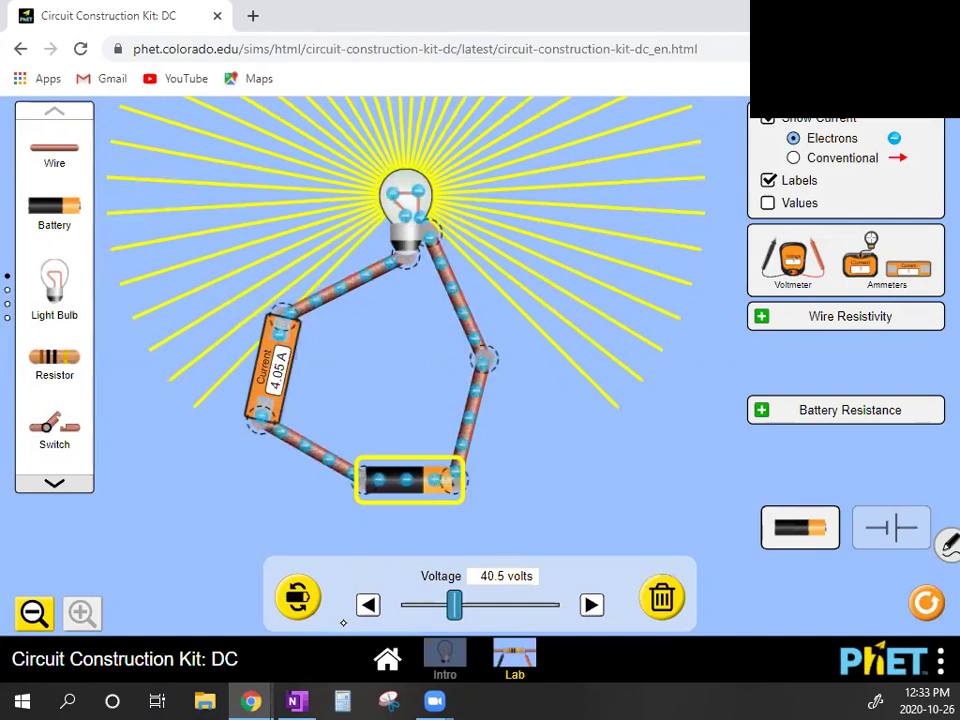
{"action": "key", "text": "Left"}
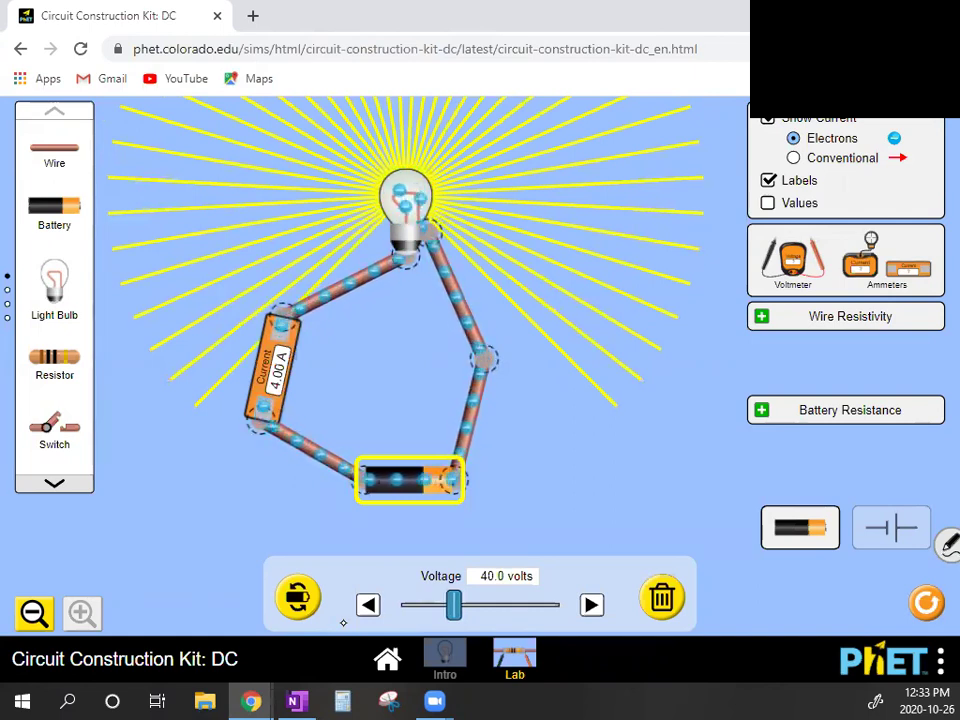
{"action": "left_click_drag", "start_coordinate": [459, 604], "coordinate": [481, 604]}
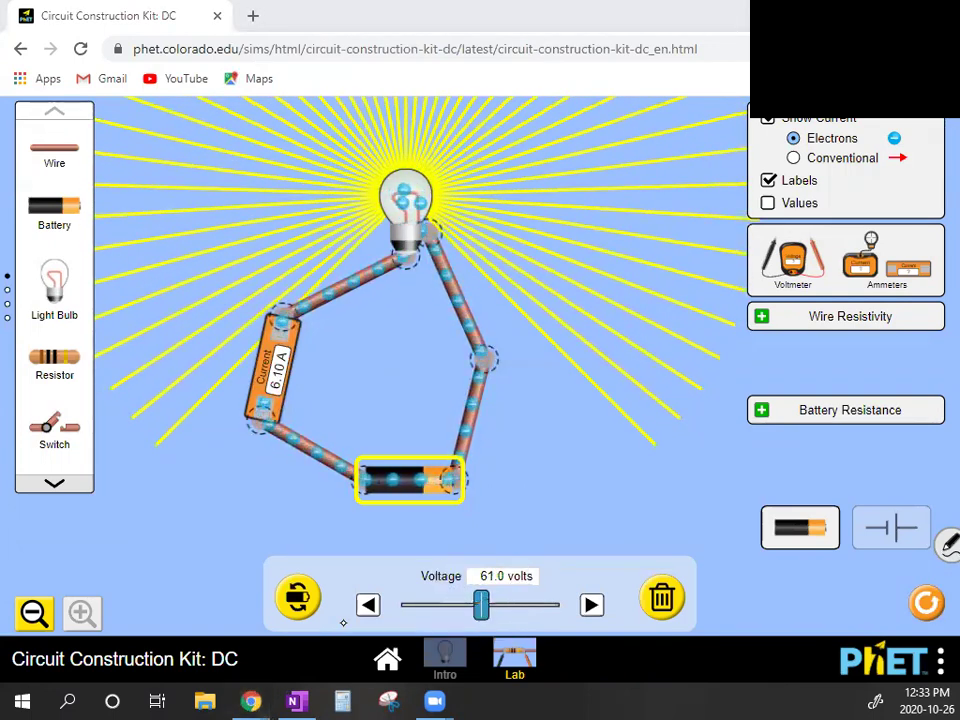
{"action": "key", "text": "Left"}
{"action": "key", "text": "Left"}
{"action": "key", "text": "Left"}
{"action": "key", "text": "Left"}
{"action": "key", "text": "Left"}
{"action": "key", "text": "Left"}
{"action": "key", "text": "Left"}
{"action": "key", "text": "Left"}
{"action": "key", "text": "Left"}
{"action": "key", "text": "Left"}
{"action": "key", "text": "Left"}
{"action": "key", "text": "Left"}
{"action": "key", "text": "Left"}
{"action": "key", "text": "Left"}
{"action": "key", "text": "Left"}
{"action": "key", "text": "Left"}
{"action": "key", "text": "Left"}
{"action": "key", "text": "Left"}
{"action": "key", "text": "Left"}
{"action": "key", "text": "Left"}
{"action": "key", "text": "Left"}
{"action": "key", "text": "Left"}
{"action": "key", "text": "Left"}
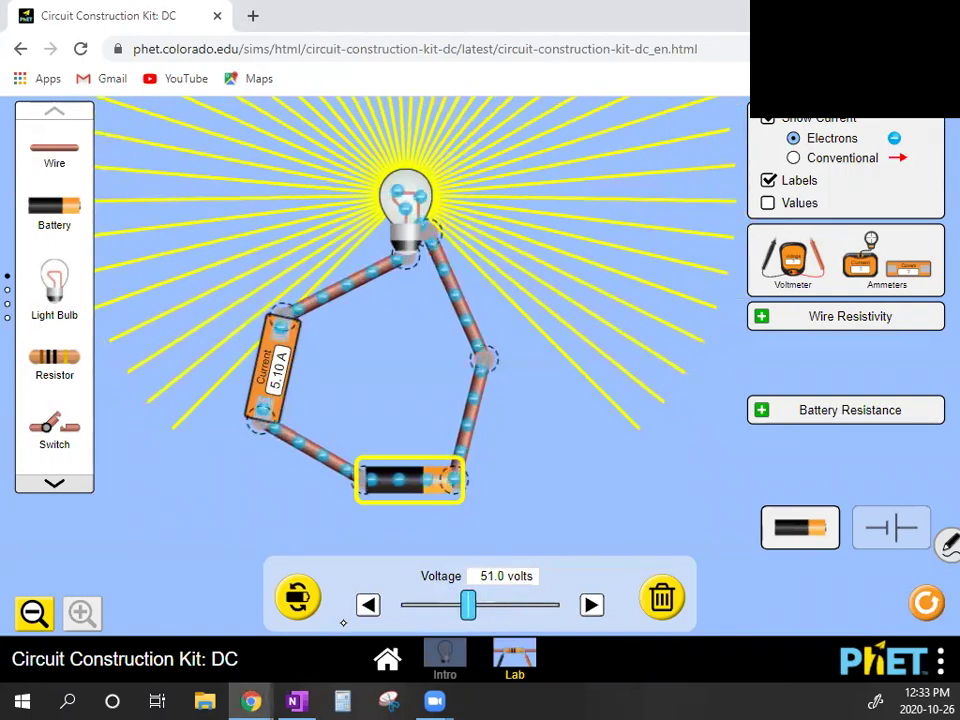
{"action": "key", "text": "Right"}
{"action": "key", "text": "Right"}
{"action": "key", "text": "Left"}
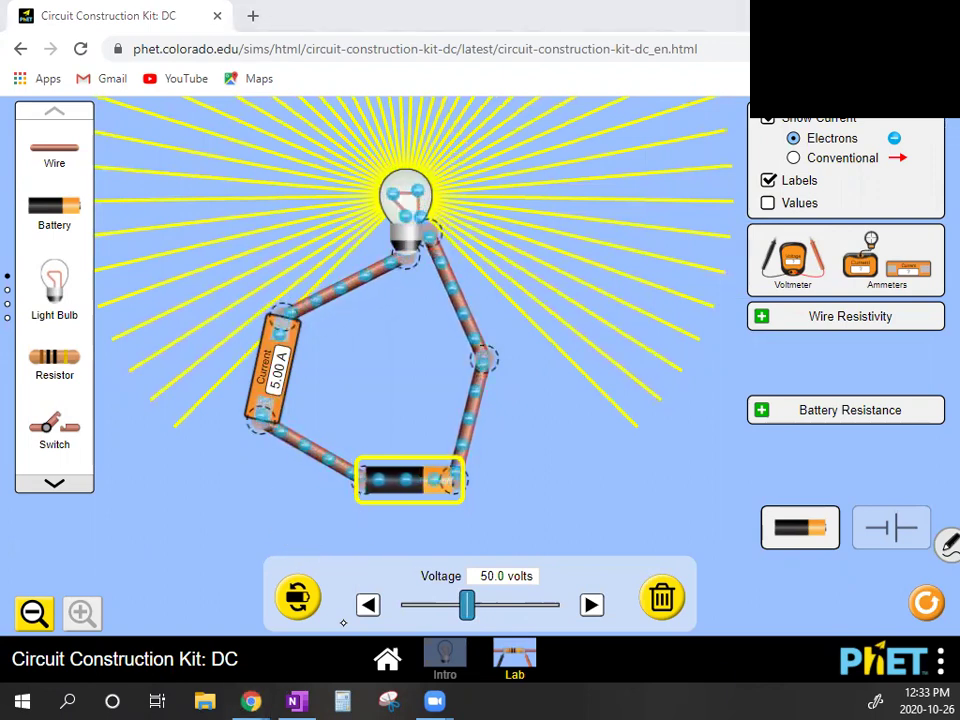
Step: Circle the ammeter and the light bulb with black annotation ink over the circuit
{"action": "mouse_move", "coordinate": [280, 310]}
{"action": "left_mouse_down"}
{"action": "mouse_move", "coordinate": [238, 400]}
{"action": "mouse_move", "coordinate": [325, 320]}
{"action": "mouse_move", "coordinate": [285, 305]}
{"action": "left_mouse_up"}
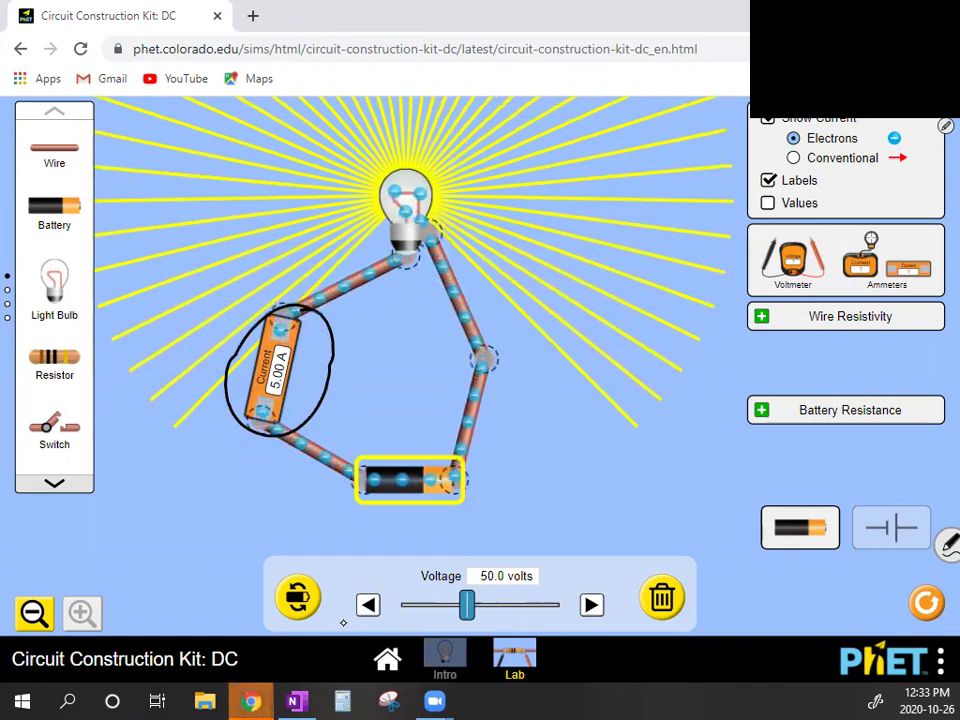
{"action": "mouse_move", "coordinate": [436, 160]}
{"action": "left_mouse_down"}
{"action": "mouse_move", "coordinate": [370, 222]}
{"action": "mouse_move", "coordinate": [412, 163]}
{"action": "left_mouse_up"}
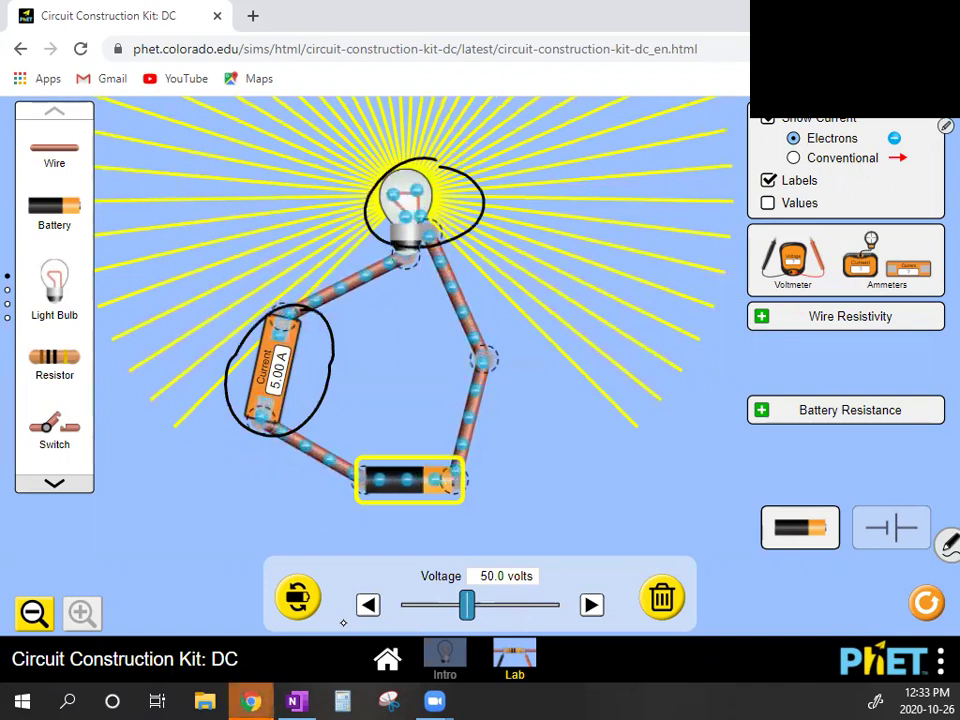
{"action": "mouse_move", "coordinate": [325, 318]}
{"action": "left_mouse_down"}
{"action": "mouse_move", "coordinate": [343, 311]}
{"action": "mouse_move", "coordinate": [264, 422]}
{"action": "mouse_move", "coordinate": [418, 204]}
{"action": "mouse_move", "coordinate": [353, 217]}
{"action": "left_mouse_up"}
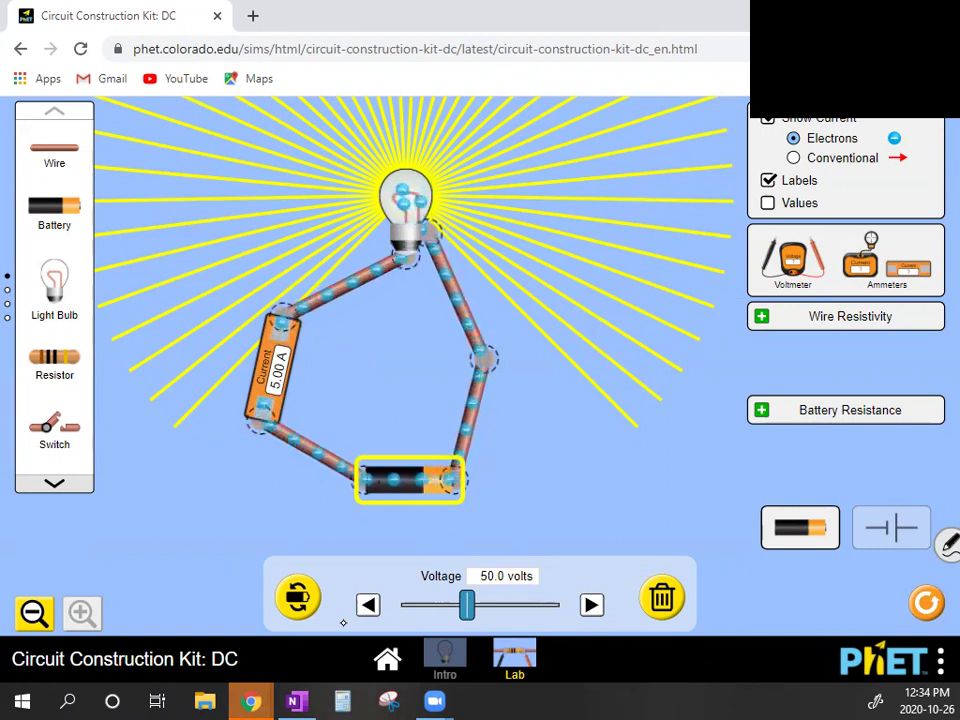
Step: Switch to OneNote and write 3.0, 4.0, 5.0, 6.0, 7.0 and 8.0 in black in Circuit #1's current cells for 30 to 80 V
{"action": "key", "text": "alt+Tab"}
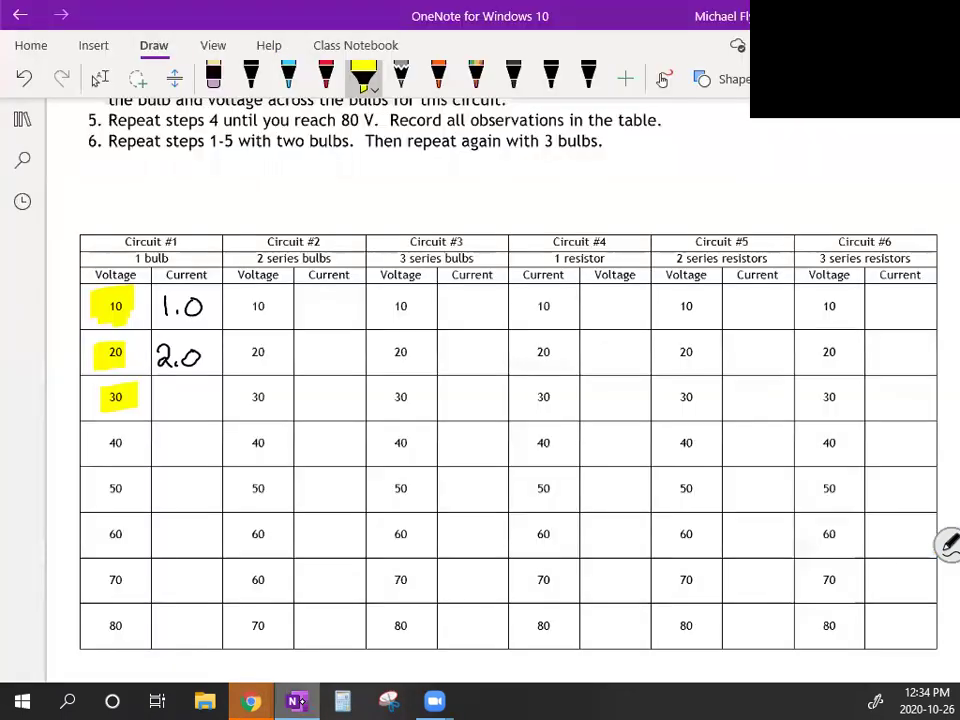
{"action": "scroll", "coordinate": [480, 400], "scroll_direction": "down", "scroll_amount": 2}
{"action": "mouse_move", "coordinate": [174, 322]}
{"action": "left_mouse_down"}
{"action": "mouse_move", "coordinate": [180, 365]}
{"action": "mouse_move", "coordinate": [170, 343]}
{"action": "mouse_move", "coordinate": [167, 352]}
{"action": "mouse_move", "coordinate": [202, 333]}
{"action": "left_mouse_up"}
{"action": "key", "text": "ctrl+z"}
{"action": "left_click", "coordinate": [251, 77]}
{"action": "left_click", "coordinate": [189, 351]}
{"action": "mouse_move", "coordinate": [165, 372]}
{"action": "left_mouse_down"}
{"action": "mouse_move", "coordinate": [180, 386]}
{"action": "mouse_move", "coordinate": [173, 394]}
{"action": "mouse_move", "coordinate": [198, 380]}
{"action": "left_mouse_up"}
{"action": "left_click", "coordinate": [181, 391]}
{"action": "mouse_move", "coordinate": [176, 421]}
{"action": "left_mouse_down"}
{"action": "mouse_move", "coordinate": [172, 438]}
{"action": "mouse_move", "coordinate": [186, 421]}
{"action": "left_mouse_up"}
{"action": "left_click", "coordinate": [189, 437]}
{"action": "left_click_drag", "start_coordinate": [205, 424], "coordinate": [199, 436]}
{"action": "left_click_drag", "start_coordinate": [179, 466], "coordinate": [174, 480]}
{"action": "mouse_move", "coordinate": [206, 426]}
{"action": "left_mouse_down"}
{"action": "mouse_move", "coordinate": [200, 440]}
{"action": "mouse_move", "coordinate": [176, 430]}
{"action": "mouse_move", "coordinate": [169, 443]}
{"action": "left_mouse_up"}
{"action": "left_click", "coordinate": [188, 441]}
{"action": "mouse_move", "coordinate": [195, 439]}
{"action": "left_mouse_down"}
{"action": "mouse_move", "coordinate": [205, 428]}
{"action": "mouse_move", "coordinate": [205, 468]}
{"action": "left_mouse_up"}
{"action": "mouse_move", "coordinate": [172, 511]}
{"action": "left_mouse_down"}
{"action": "mouse_move", "coordinate": [180, 531]}
{"action": "mouse_move", "coordinate": [205, 513]}
{"action": "mouse_move", "coordinate": [184, 576]}
{"action": "mouse_move", "coordinate": [186, 556]}
{"action": "mouse_move", "coordinate": [205, 562]}
{"action": "left_mouse_up"}
{"action": "left_click", "coordinate": [190, 529]}
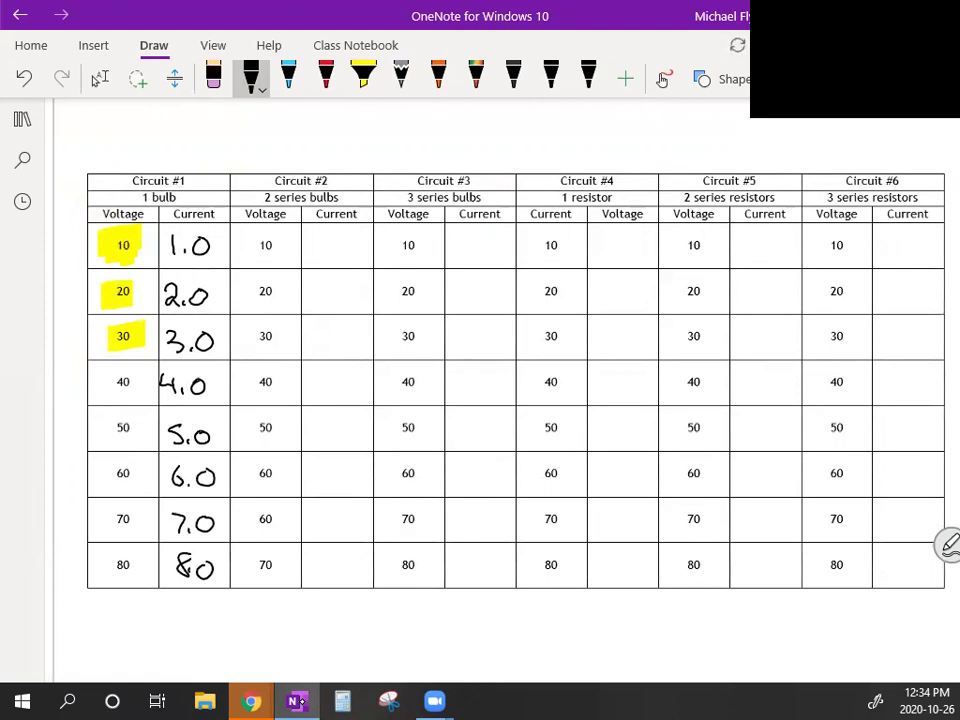
Step: Highlight the "2 series bulbs" and "1 bulb" headings in yellow and put a blue check mark above Circuit #1
{"action": "scroll", "coordinate": [480, 400], "scroll_direction": "up", "scroll_amount": 3}
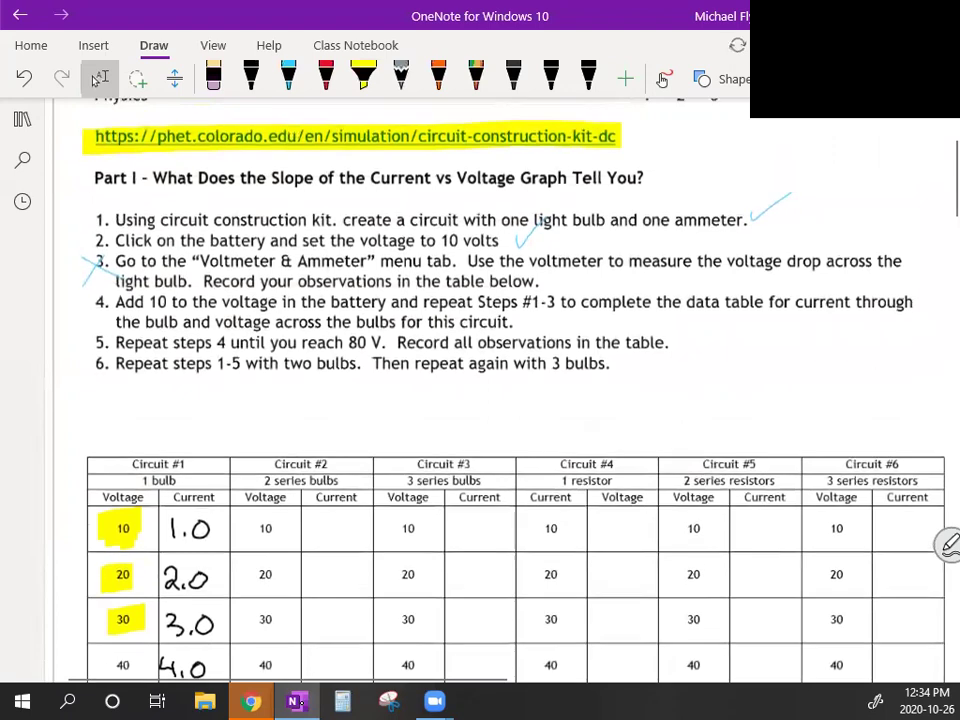
{"action": "scroll", "coordinate": [480, 380], "scroll_direction": "down", "scroll_amount": 5}
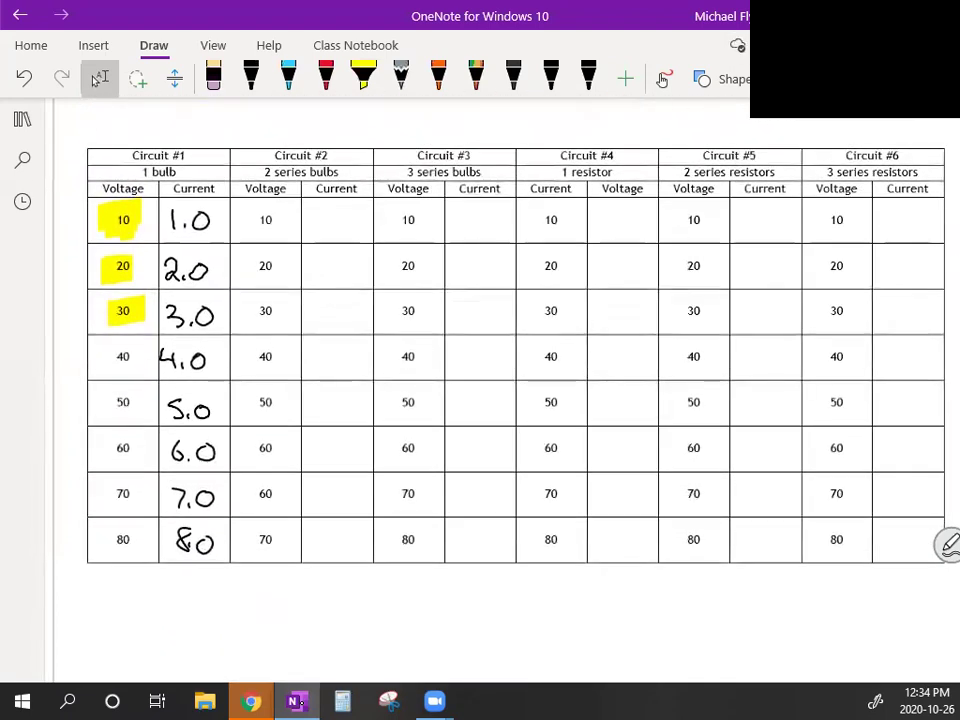
{"action": "left_click", "coordinate": [363, 78]}
{"action": "left_click_drag", "start_coordinate": [265, 172], "coordinate": [348, 172]}
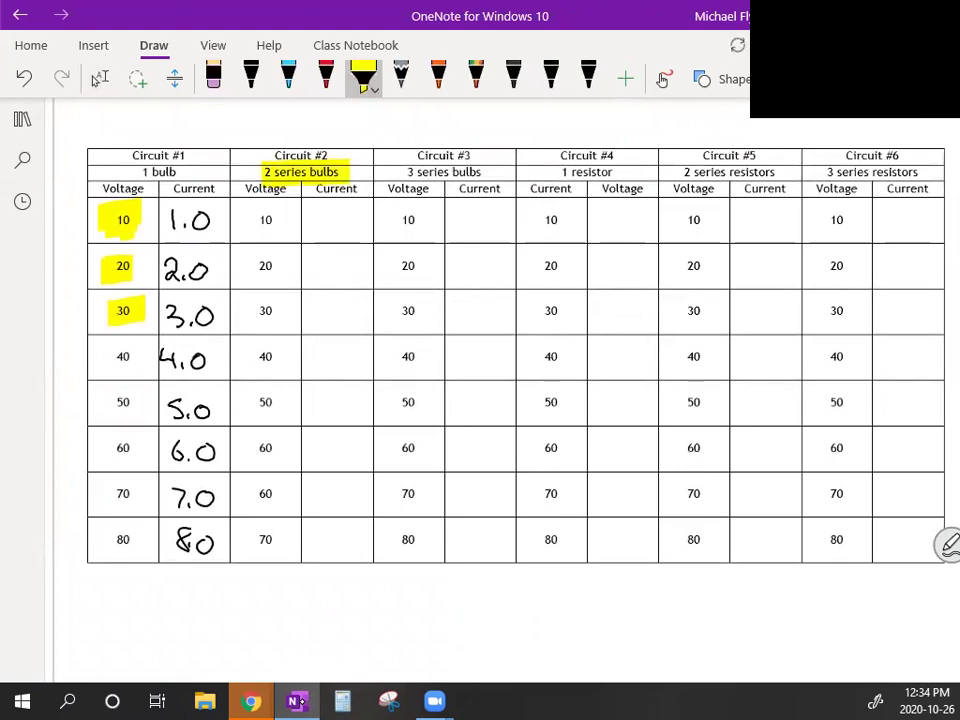
{"action": "mouse_move", "coordinate": [140, 172]}
{"action": "left_mouse_down"}
{"action": "mouse_move", "coordinate": [178, 172]}
{"action": "mouse_move", "coordinate": [203, 113]}
{"action": "left_mouse_up"}
{"action": "left_click", "coordinate": [288, 75]}
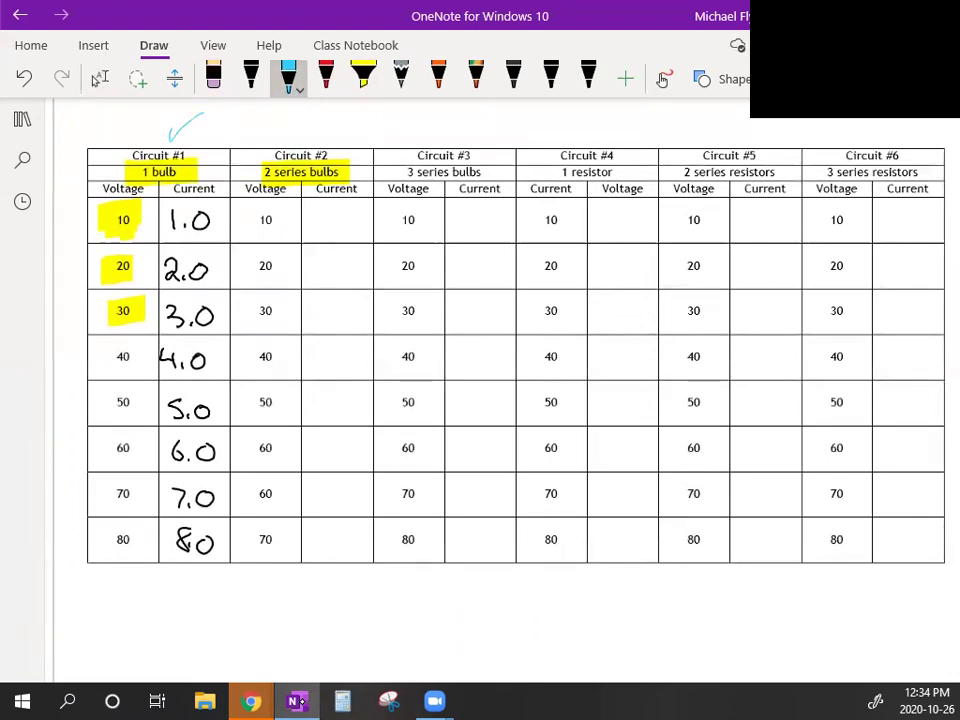
Step: Switch to the PhET circuit, disconnect the bulb from its wire, and add a connecting wire and a second light bulb in series
{"action": "mouse_move", "coordinate": [251, 701]}
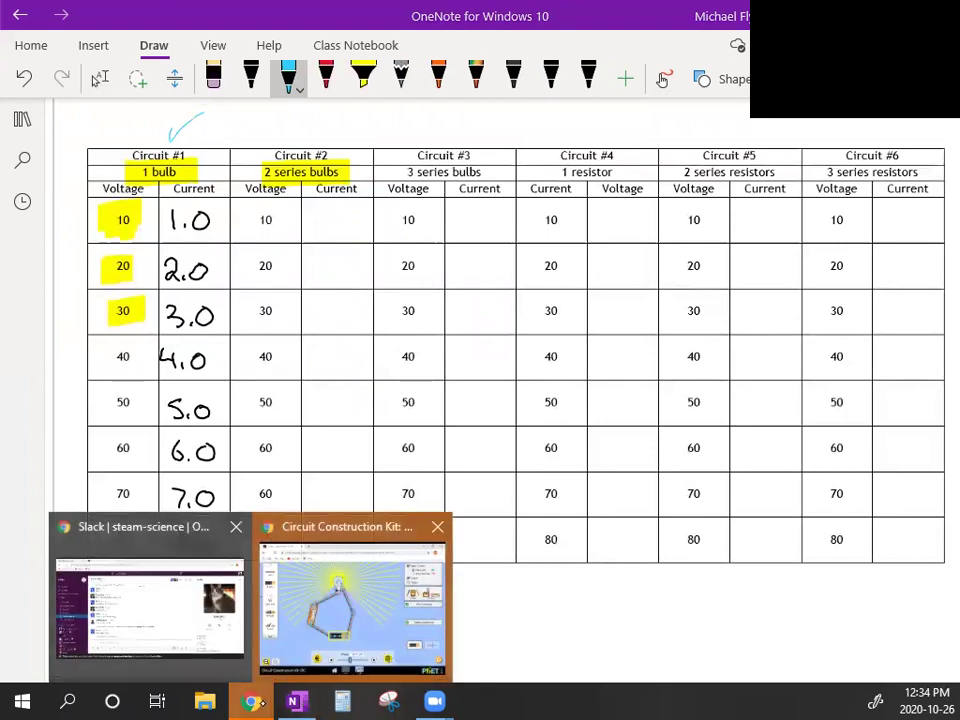
{"action": "left_click", "coordinate": [317, 620]}
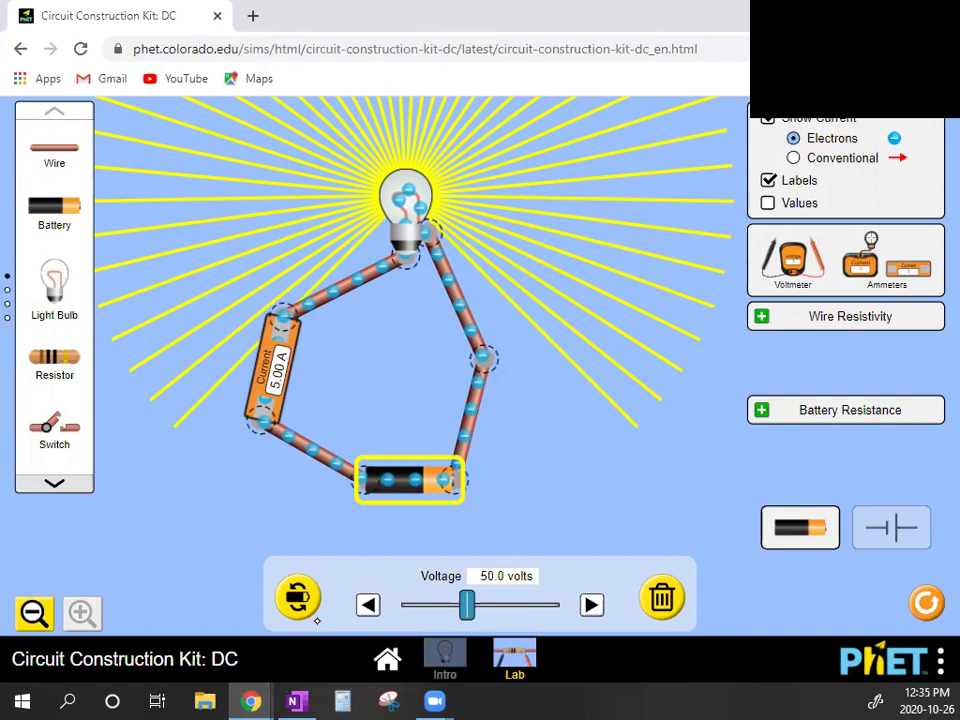
{"action": "left_click", "coordinate": [260, 701]}
{"action": "left_click", "coordinate": [260, 701]}
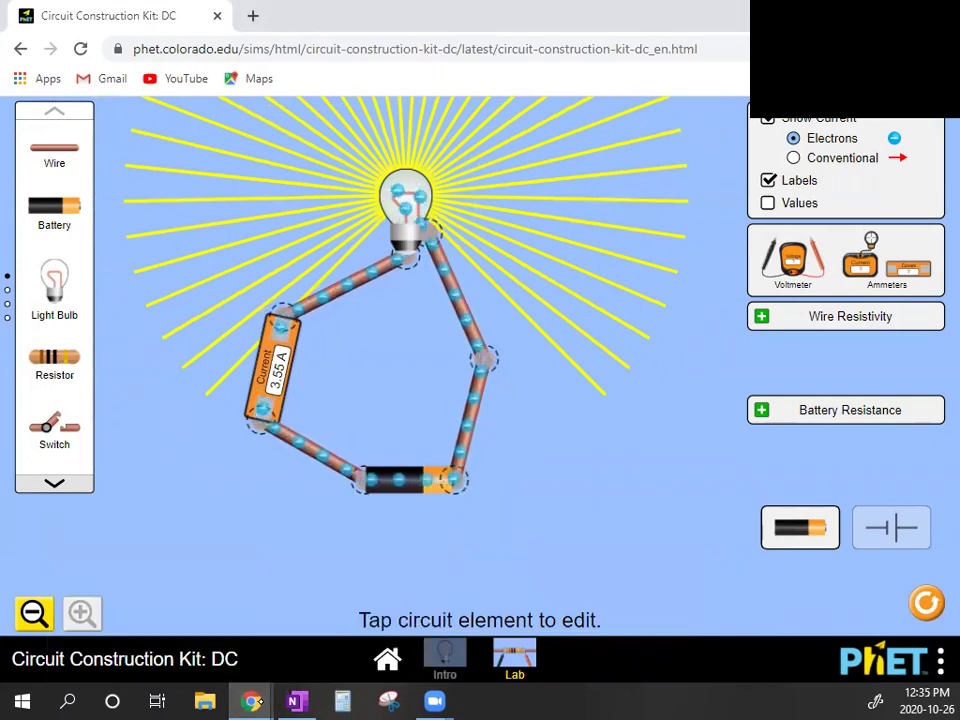
{"action": "left_click", "coordinate": [429, 232]}
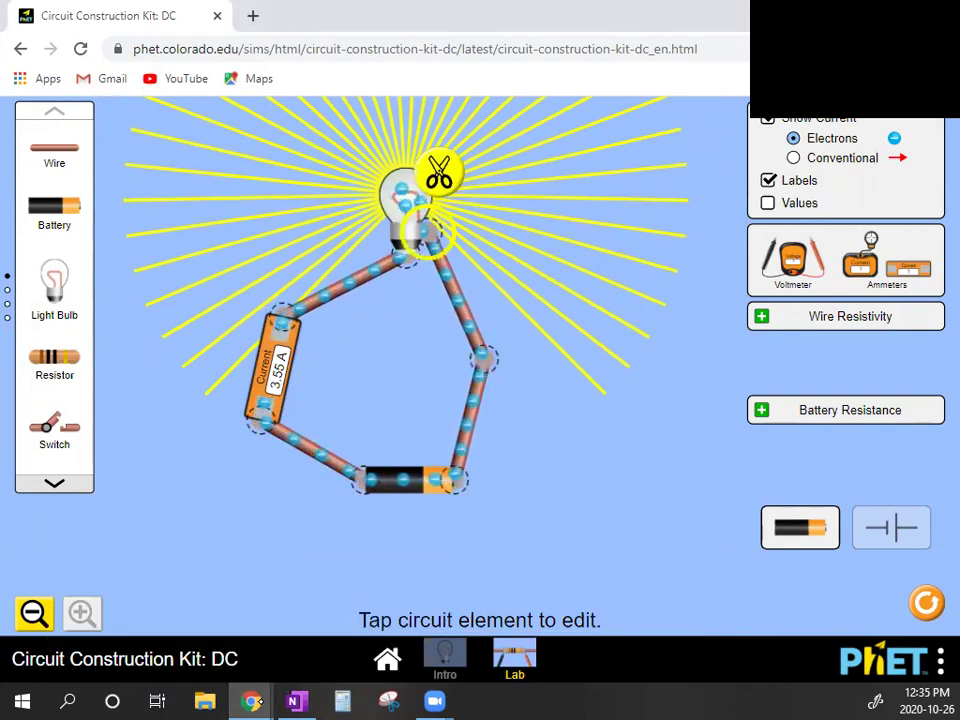
{"action": "left_click", "coordinate": [439, 172]}
{"action": "left_click_drag", "start_coordinate": [380, 190], "coordinate": [307, 165]}
{"action": "left_click_drag", "start_coordinate": [54, 150], "coordinate": [415, 218]}
{"action": "left_click_drag", "start_coordinate": [54, 285], "coordinate": [420, 185]}
{"action": "left_click_drag", "start_coordinate": [510, 270], "coordinate": [442, 195]}
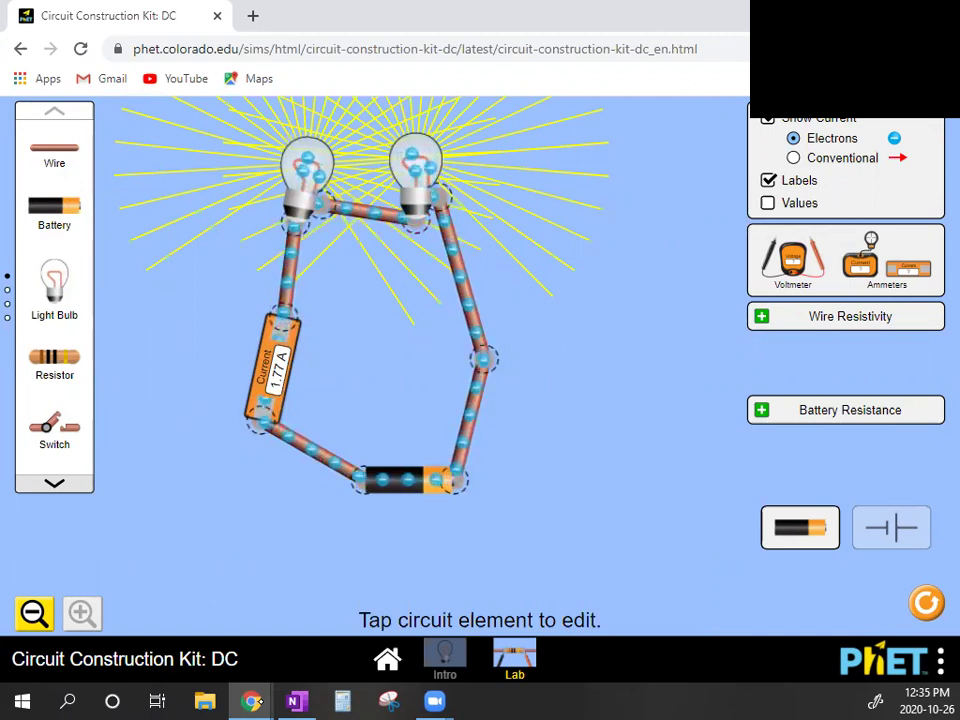
Step: Set the battery of the two-bulb circuit to 10 volts and circle the ammeter in black annotation ink
{"action": "left_click", "coordinate": [408, 479]}
{"action": "left_click_drag", "start_coordinate": [448, 604], "coordinate": [415, 604]}
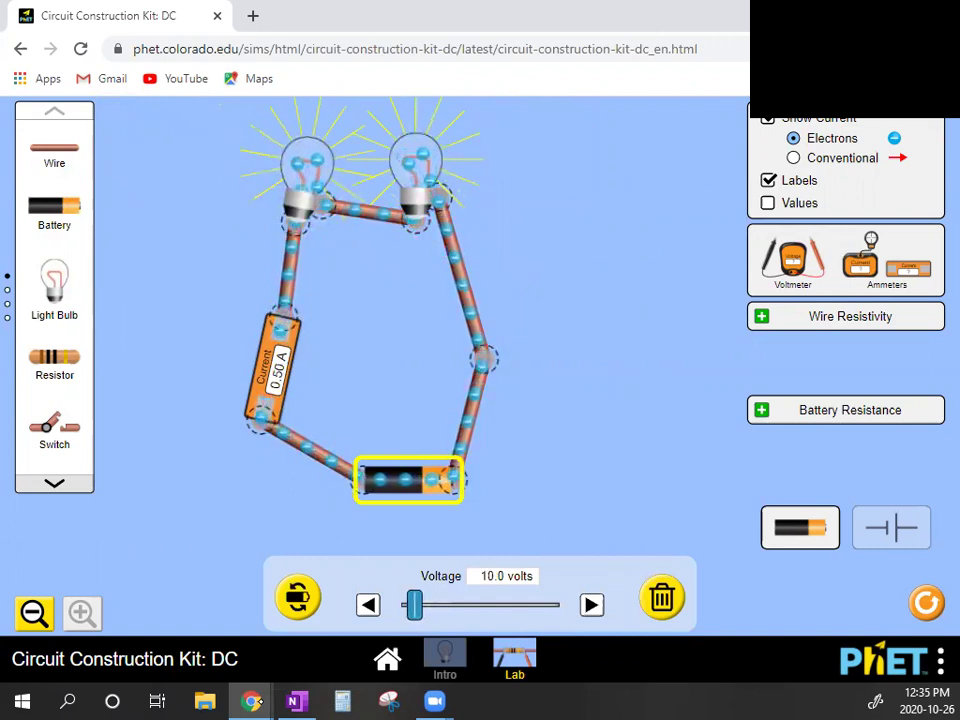
{"action": "mouse_move", "coordinate": [328, 304]}
{"action": "left_mouse_down"}
{"action": "mouse_move", "coordinate": [231, 356]}
{"action": "mouse_move", "coordinate": [313, 420]}
{"action": "mouse_move", "coordinate": [308, 298]}
{"action": "left_mouse_up"}
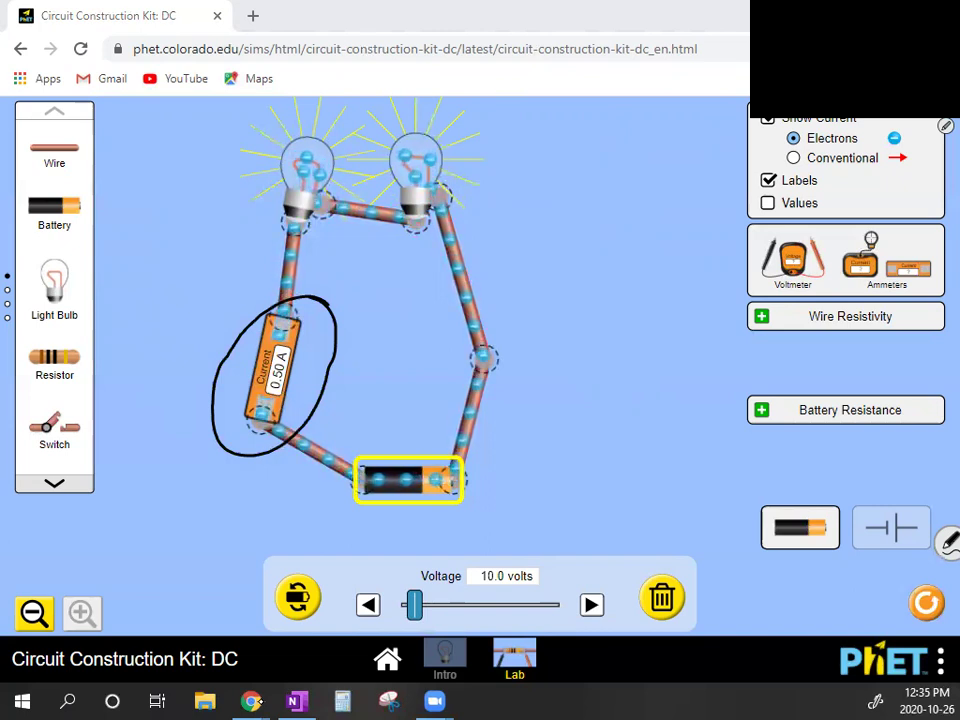
Step: Switch to OneNote and write 0.5A in black in Circuit #2's current cell for 10 V
{"action": "left_click", "coordinate": [297, 703]}
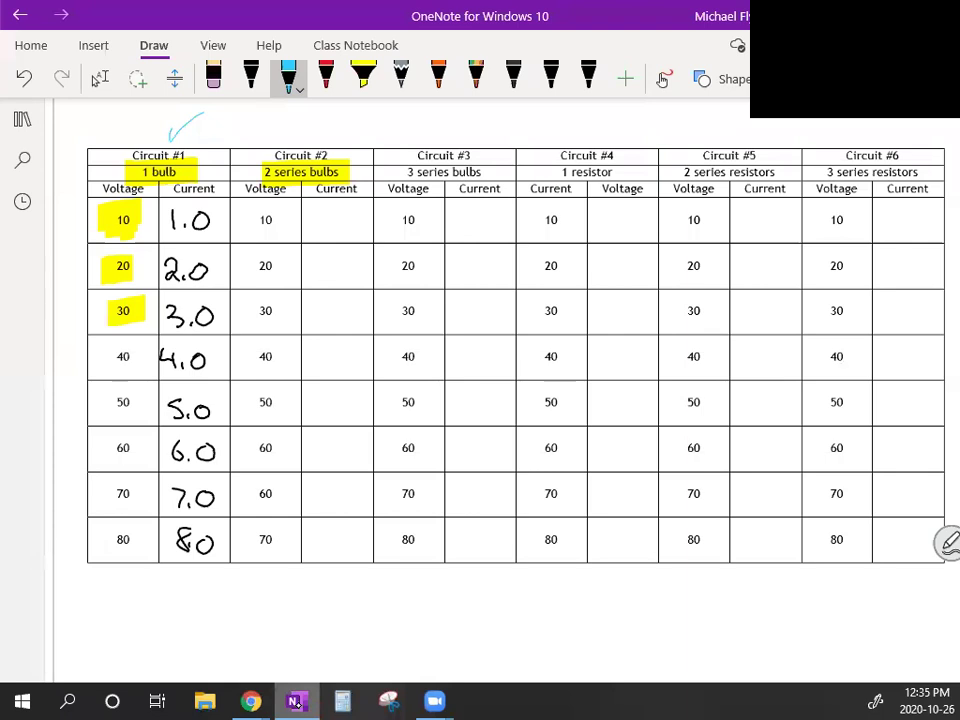
{"action": "mouse_move", "coordinate": [322, 212]}
{"action": "left_mouse_down"}
{"action": "mouse_move", "coordinate": [314, 216]}
{"action": "mouse_move", "coordinate": [338, 234]}
{"action": "mouse_move", "coordinate": [353, 214]}
{"action": "left_mouse_up"}
{"action": "key", "text": "ctrl+z"}
{"action": "left_click", "coordinate": [251, 78]}
{"action": "left_click", "coordinate": [332, 232]}
{"action": "mouse_move", "coordinate": [362, 213]}
{"action": "left_mouse_down"}
{"action": "mouse_move", "coordinate": [357, 232]}
{"action": "mouse_move", "coordinate": [372, 234]}
{"action": "left_mouse_up"}
{"action": "left_click_drag", "start_coordinate": [361, 224], "coordinate": [370, 224]}
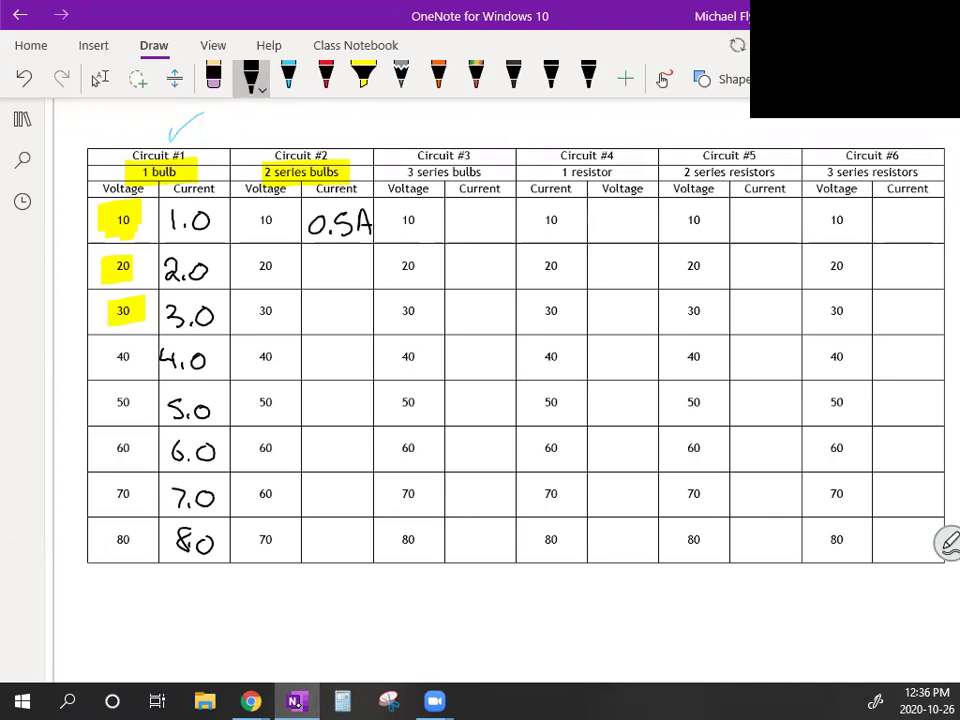
Step: Switch to the PhET circuit, erase the circle around the ammeter, and raise the battery's voltage to 20 volts
{"action": "mouse_move", "coordinate": [250, 700]}
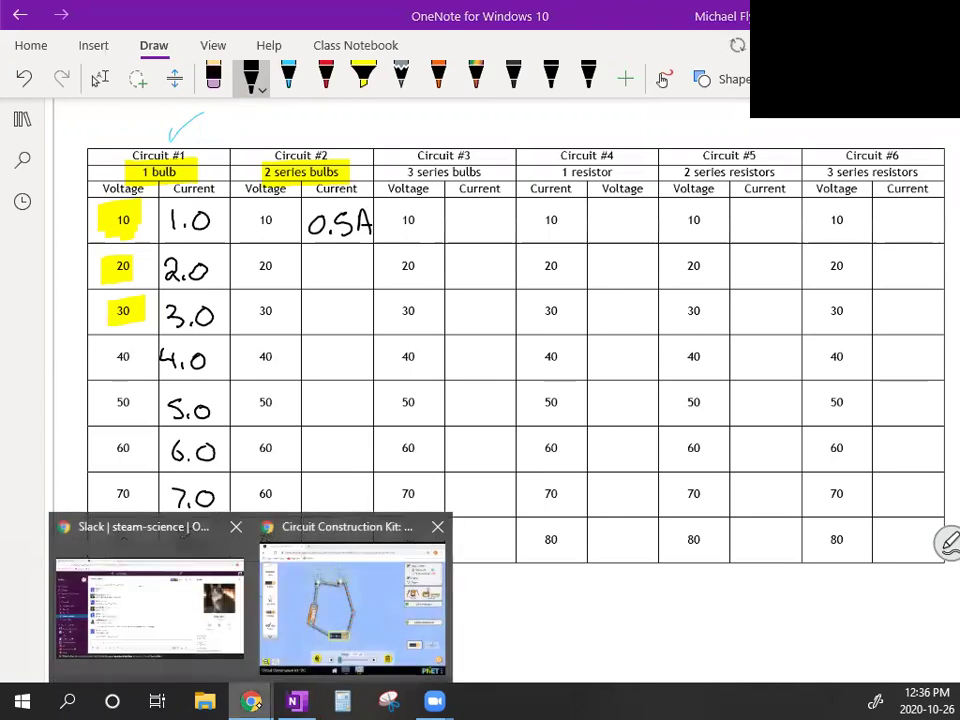
{"action": "left_click", "coordinate": [354, 628]}
{"action": "left_click_drag", "start_coordinate": [308, 392], "coordinate": [215, 398]}
{"action": "mouse_move", "coordinate": [245, 453]}
{"action": "left_mouse_down"}
{"action": "mouse_move", "coordinate": [298, 429]}
{"action": "mouse_move", "coordinate": [215, 388]}
{"action": "left_mouse_up"}
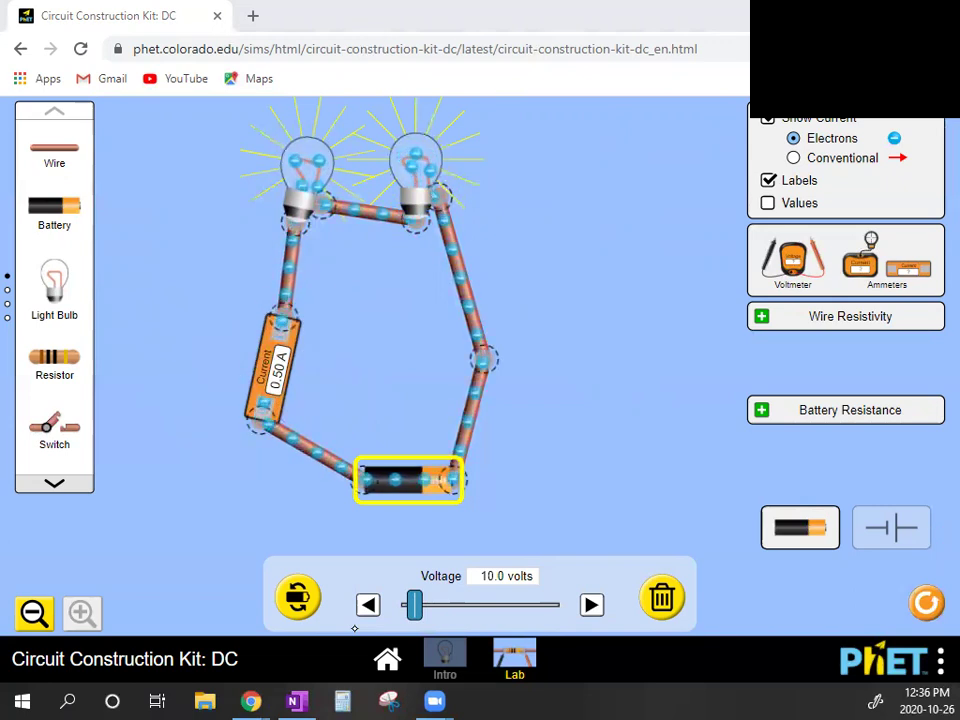
{"action": "left_click_drag", "start_coordinate": [414, 604], "coordinate": [428, 604]}
{"action": "key", "text": "Left"}
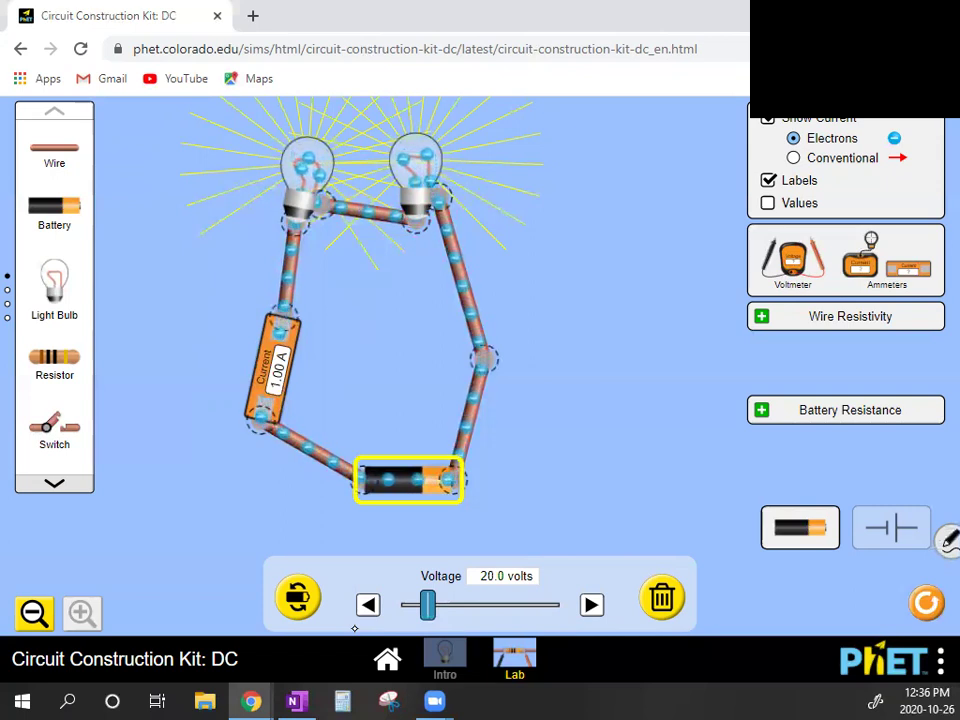
Step: Raise the battery's voltage to exactly 30 volts in the two-bulb circuit
{"action": "left_click_drag", "start_coordinate": [428, 605], "coordinate": [443, 605]}
{"action": "key", "text": "Left"}
{"action": "key", "text": "Left"}
{"action": "left_click", "coordinate": [368, 604]}
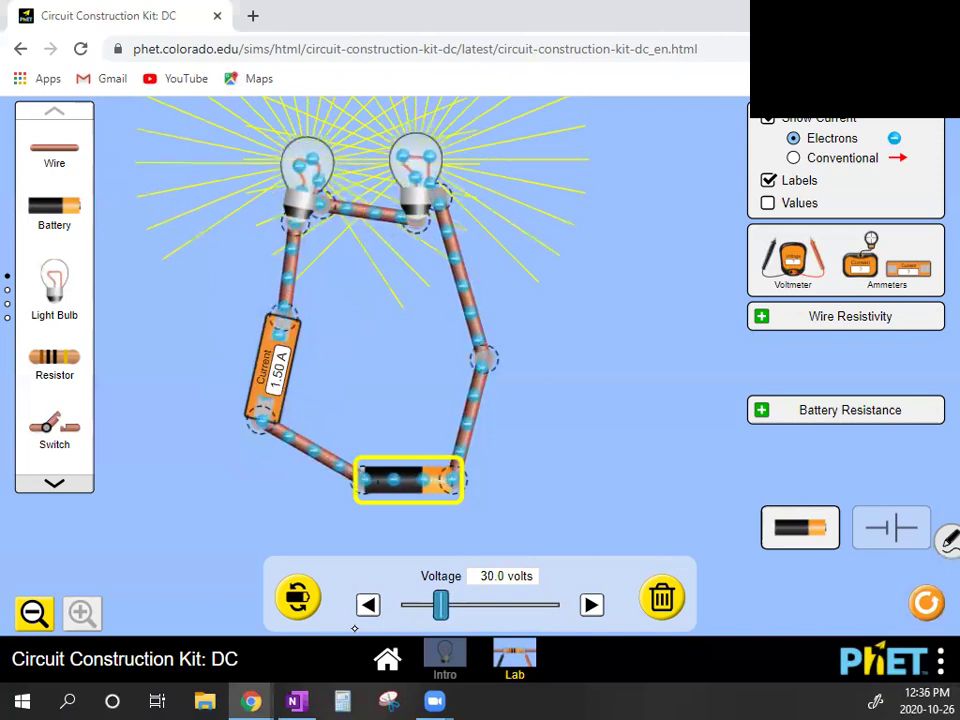
Step: Raise the battery's voltage to exactly 40 volts and circle the ammeter in black annotation ink
{"action": "left_click_drag", "start_coordinate": [441, 604], "coordinate": [454, 604]}
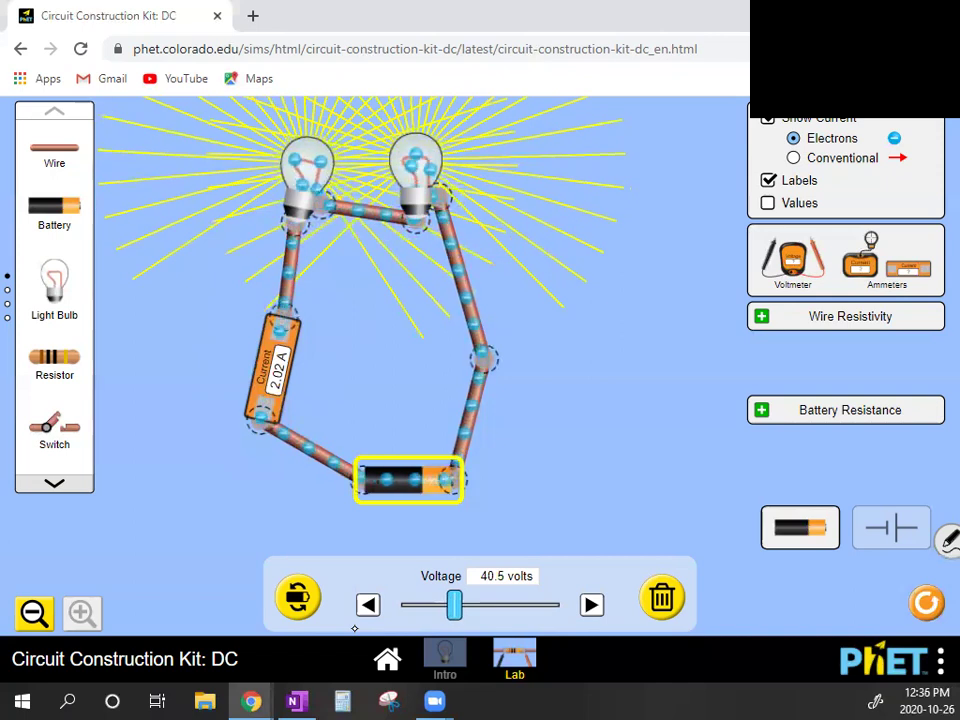
{"action": "key", "text": "Left"}
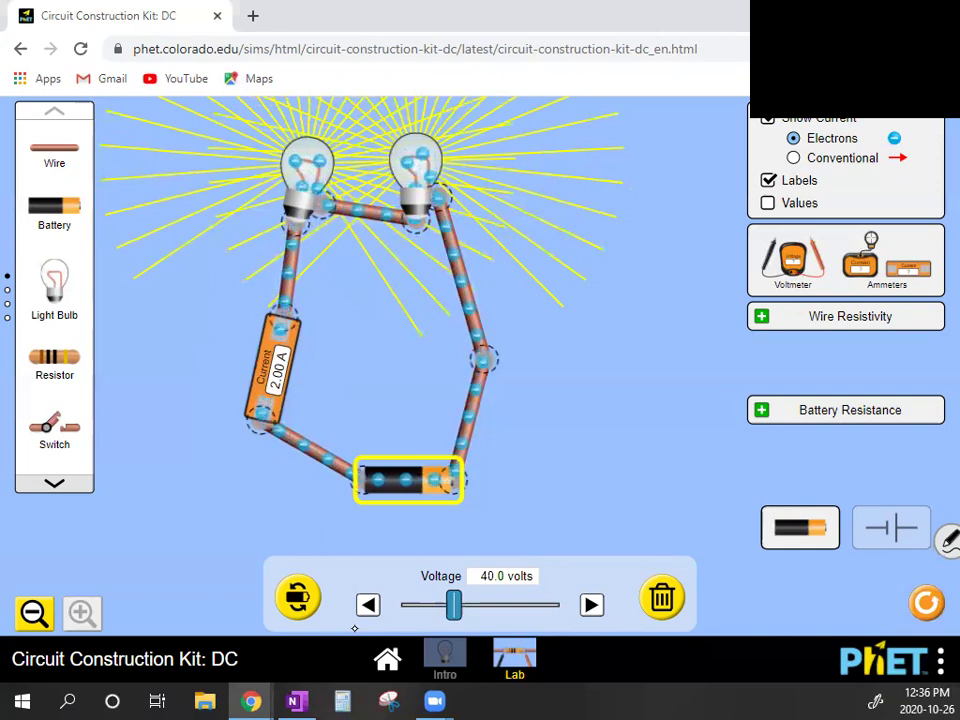
{"action": "left_click_drag", "start_coordinate": [305, 296], "coordinate": [228, 440]}
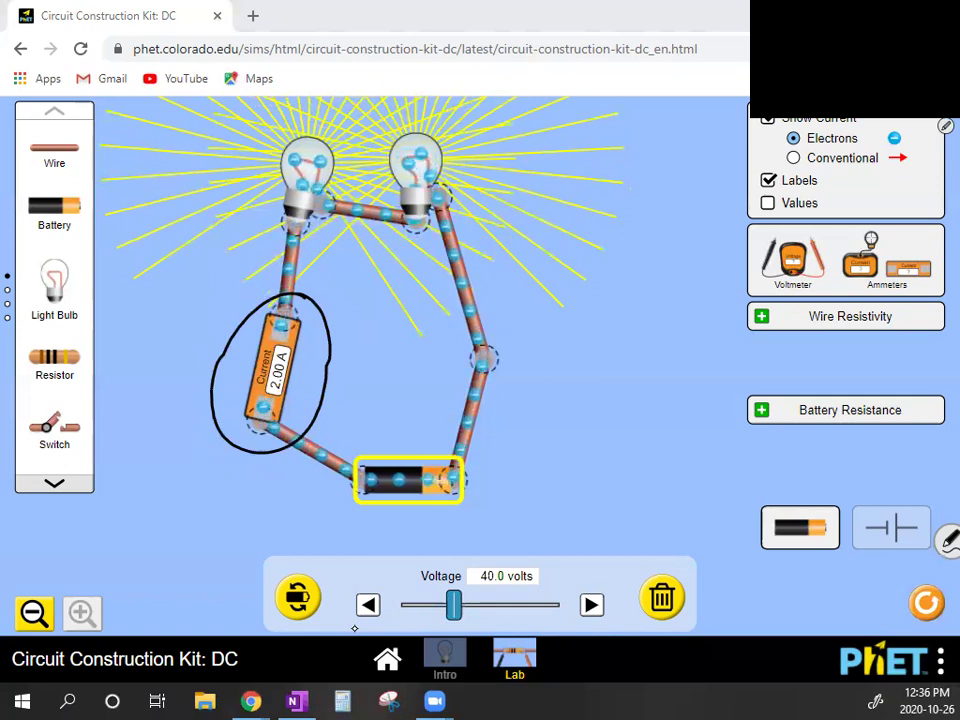
Step: Raise the two-bulb circuit's battery voltage to 50 volts and on to 60 volts, and deselect the battery
{"action": "left_click_drag", "start_coordinate": [454, 605], "coordinate": [467, 605]}
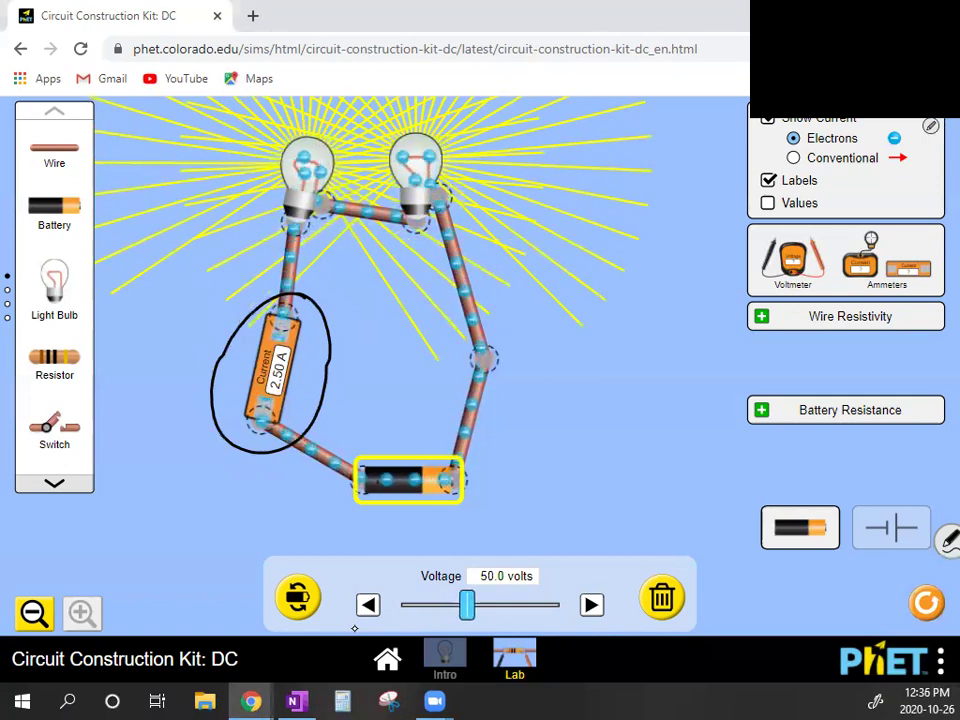
{"action": "right_click", "coordinate": [459, 605]}
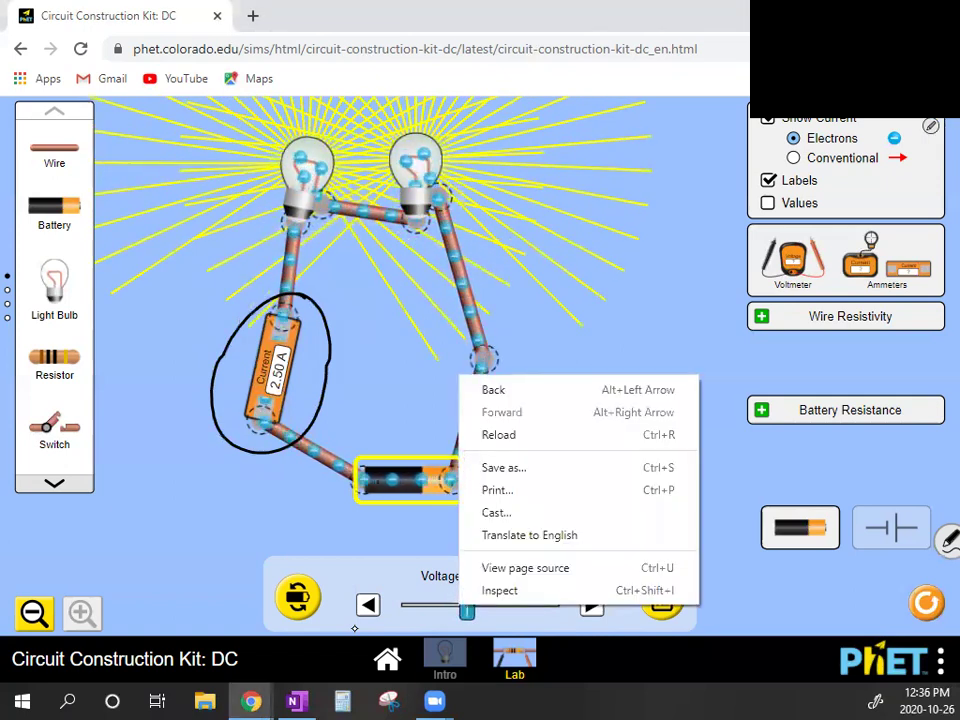
{"action": "left_click", "coordinate": [404, 528]}
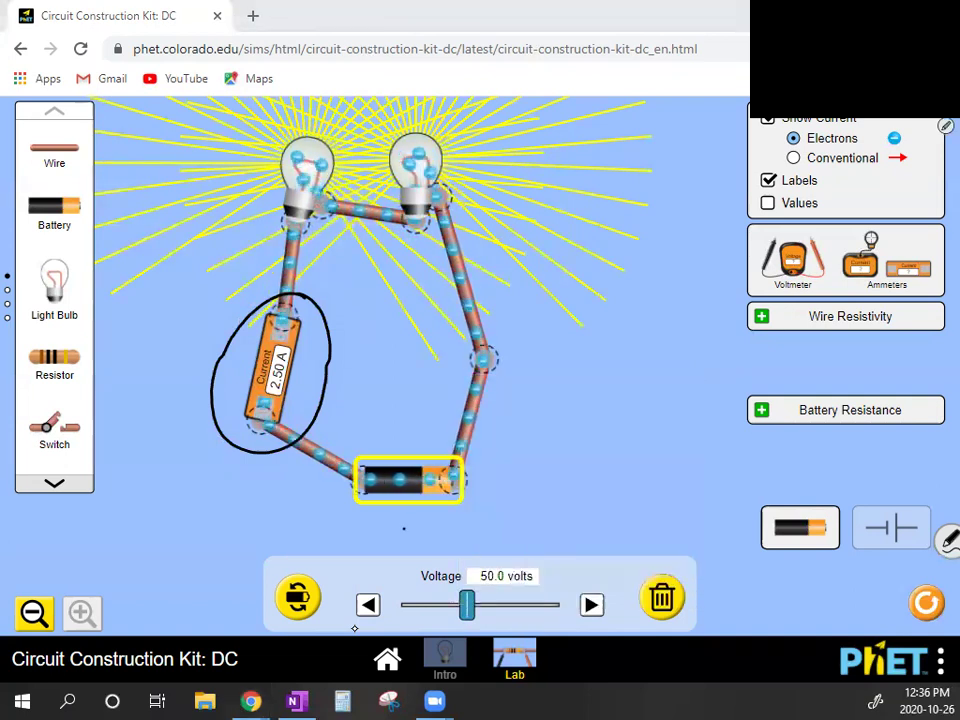
{"action": "left_click_drag", "start_coordinate": [467, 605], "coordinate": [480, 605]}
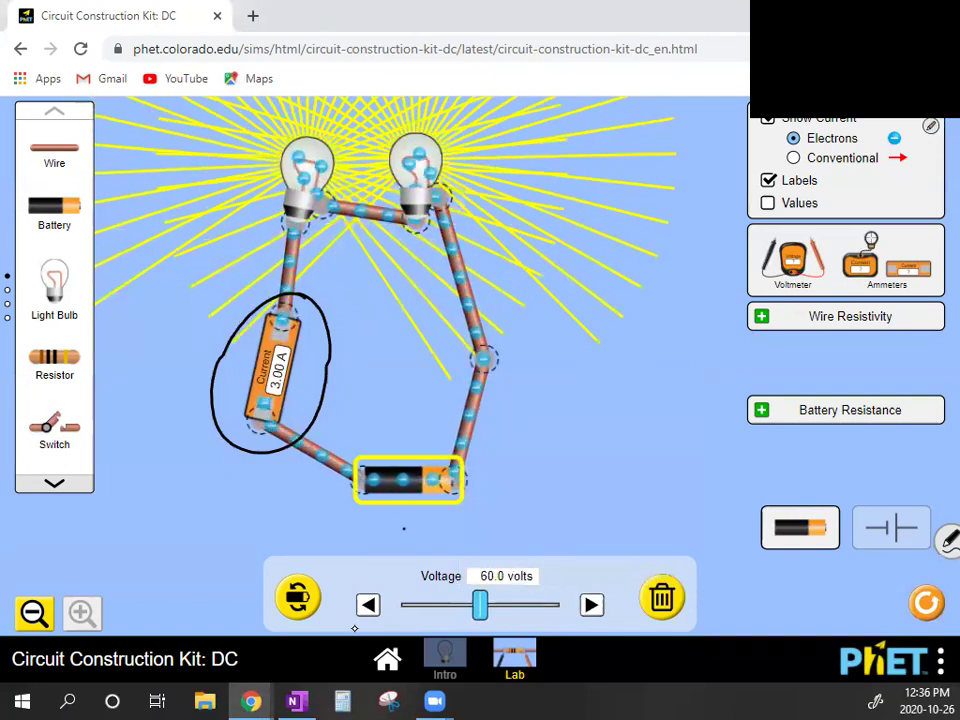
{"action": "right_click", "coordinate": [471, 378]}
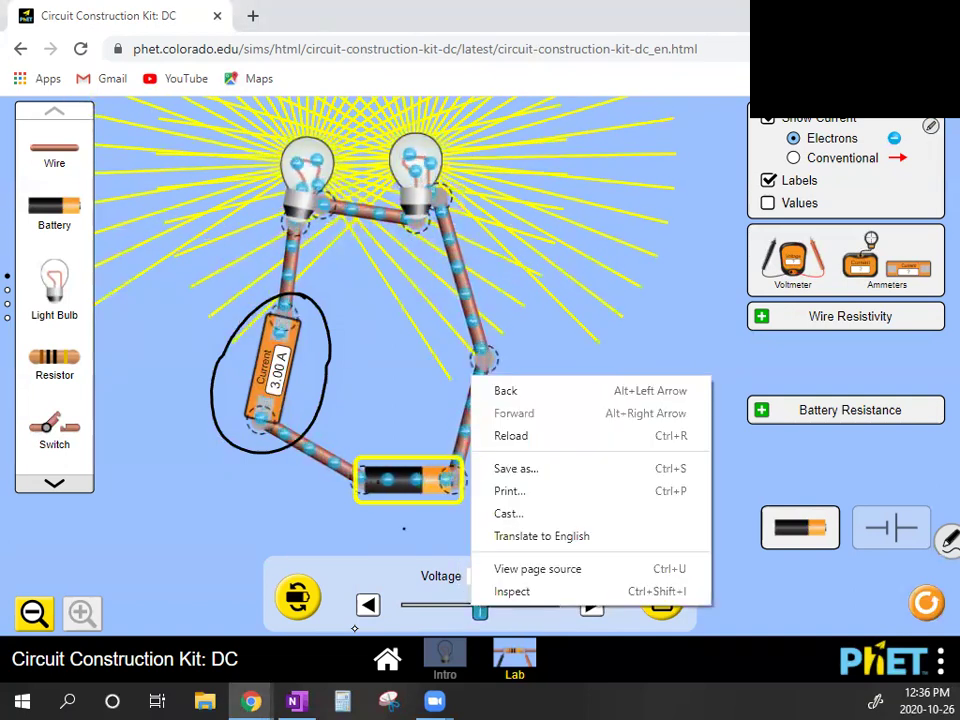
{"action": "left_click", "coordinate": [404, 528]}
{"action": "left_click", "coordinate": [404, 528]}
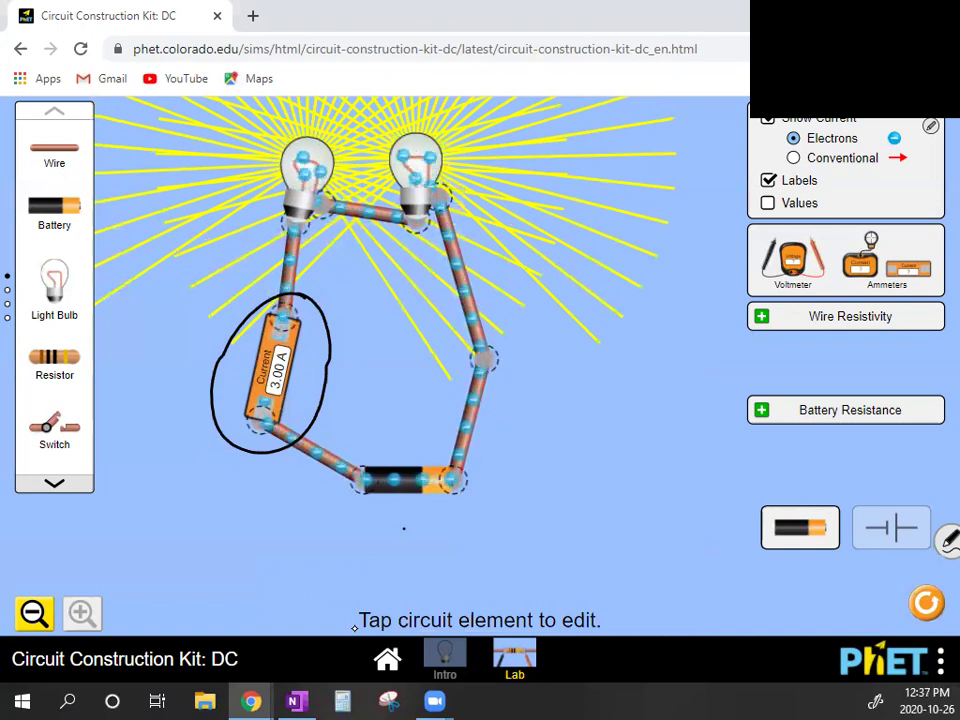
Step: Switch to OneNote and write 1.0, 1.5, 2.0, 2.5, 3.0, 3.5 and 4.0 in black down Circuit #2's remaining current cells
{"action": "left_click", "coordinate": [300, 703]}
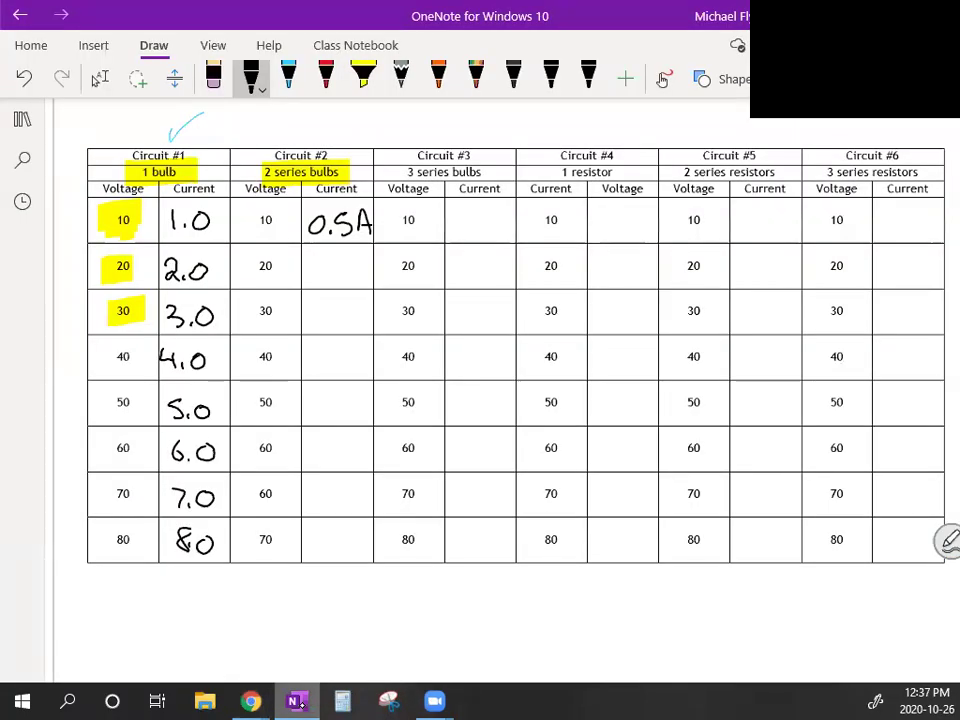
{"action": "mouse_move", "coordinate": [325, 258]}
{"action": "left_mouse_down"}
{"action": "mouse_move", "coordinate": [324, 276]}
{"action": "mouse_move", "coordinate": [352, 258]}
{"action": "left_mouse_up"}
{"action": "left_click", "coordinate": [332, 275]}
{"action": "left_click", "coordinate": [330, 319]}
{"action": "mouse_move", "coordinate": [323, 304]}
{"action": "left_mouse_down"}
{"action": "mouse_move", "coordinate": [323, 320]}
{"action": "mouse_move", "coordinate": [340, 321]}
{"action": "left_mouse_up"}
{"action": "left_click_drag", "start_coordinate": [342, 305], "coordinate": [352, 305]}
{"action": "mouse_move", "coordinate": [312, 352]}
{"action": "left_mouse_down"}
{"action": "mouse_move", "coordinate": [323, 367]}
{"action": "mouse_move", "coordinate": [366, 356]}
{"action": "mouse_move", "coordinate": [348, 356]}
{"action": "left_mouse_up"}
{"action": "left_click", "coordinate": [329, 366]}
{"action": "mouse_move", "coordinate": [313, 397]}
{"action": "left_mouse_down"}
{"action": "mouse_move", "coordinate": [317, 413]}
{"action": "mouse_move", "coordinate": [338, 414]}
{"action": "left_mouse_up"}
{"action": "left_click", "coordinate": [331, 412]}
{"action": "left_click_drag", "start_coordinate": [341, 396], "coordinate": [352, 396]}
{"action": "mouse_move", "coordinate": [318, 442]}
{"action": "left_mouse_down"}
{"action": "mouse_move", "coordinate": [320, 460]}
{"action": "mouse_move", "coordinate": [352, 447]}
{"action": "left_mouse_up"}
{"action": "left_click", "coordinate": [331, 459]}
{"action": "mouse_move", "coordinate": [318, 486]}
{"action": "left_mouse_down"}
{"action": "mouse_move", "coordinate": [320, 507]}
{"action": "mouse_move", "coordinate": [337, 506]}
{"action": "mouse_move", "coordinate": [331, 553]}
{"action": "mouse_move", "coordinate": [351, 536]}
{"action": "left_mouse_up"}
{"action": "left_click", "coordinate": [333, 505]}
{"action": "left_click", "coordinate": [341, 550]}
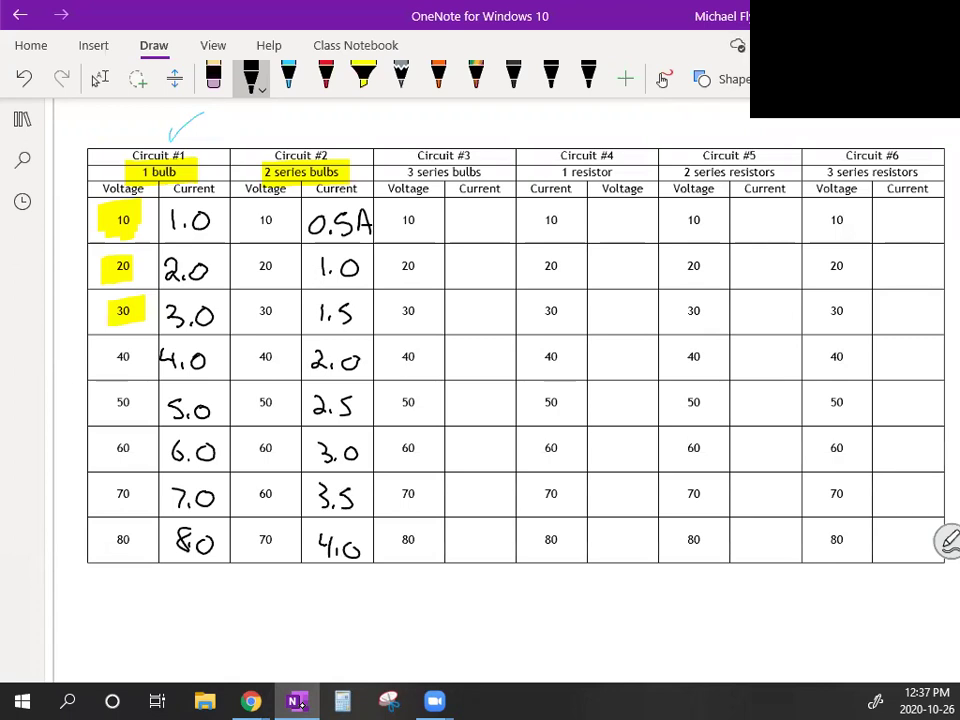
Step: Put a blue check mark above Circuit #2 and highlight the "3 series bulbs" heading in yellow
{"action": "left_click", "coordinate": [288, 78]}
{"action": "left_click_drag", "start_coordinate": [308, 128], "coordinate": [337, 113]}
{"action": "left_click", "coordinate": [363, 76]}
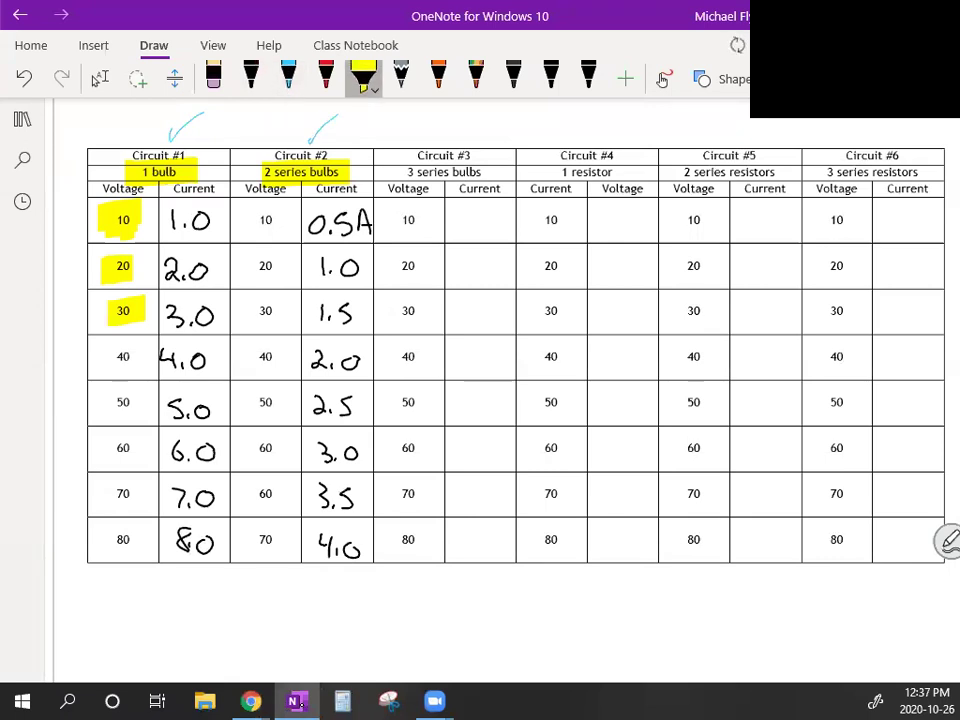
{"action": "left_click_drag", "start_coordinate": [403, 172], "coordinate": [483, 173]}
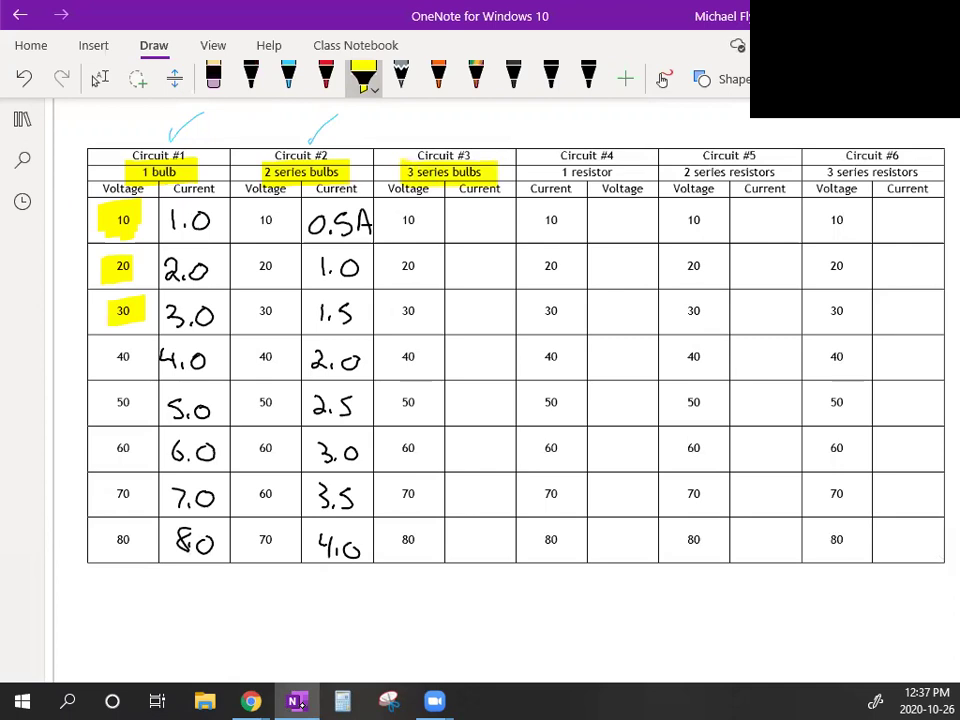
Step: Switch to the PhET circuit, set the battery's voltage to 10 volts, and erase the ink circle around the ammeter
{"action": "mouse_move", "coordinate": [250, 700]}
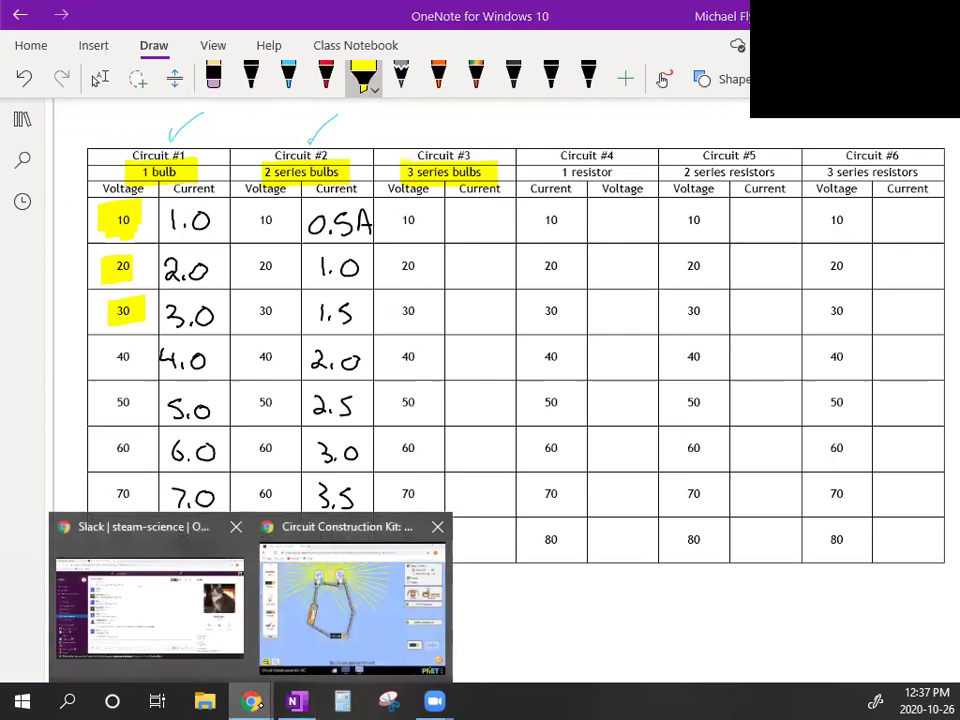
{"action": "left_click", "coordinate": [355, 618]}
{"action": "left_click", "coordinate": [408, 480]}
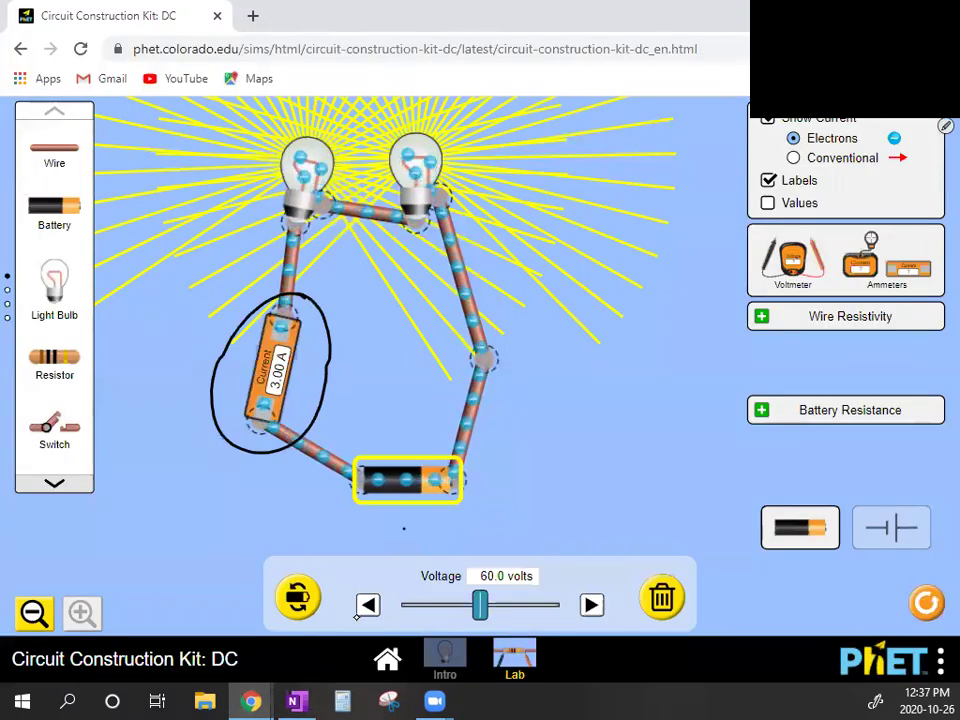
{"action": "left_click_drag", "start_coordinate": [480, 605], "coordinate": [414, 605]}
{"action": "mouse_move", "coordinate": [328, 360]}
{"action": "left_mouse_down"}
{"action": "mouse_move", "coordinate": [257, 418]}
{"action": "mouse_move", "coordinate": [285, 325]}
{"action": "mouse_move", "coordinate": [319, 332]}
{"action": "mouse_move", "coordinate": [240, 396]}
{"action": "left_mouse_up"}
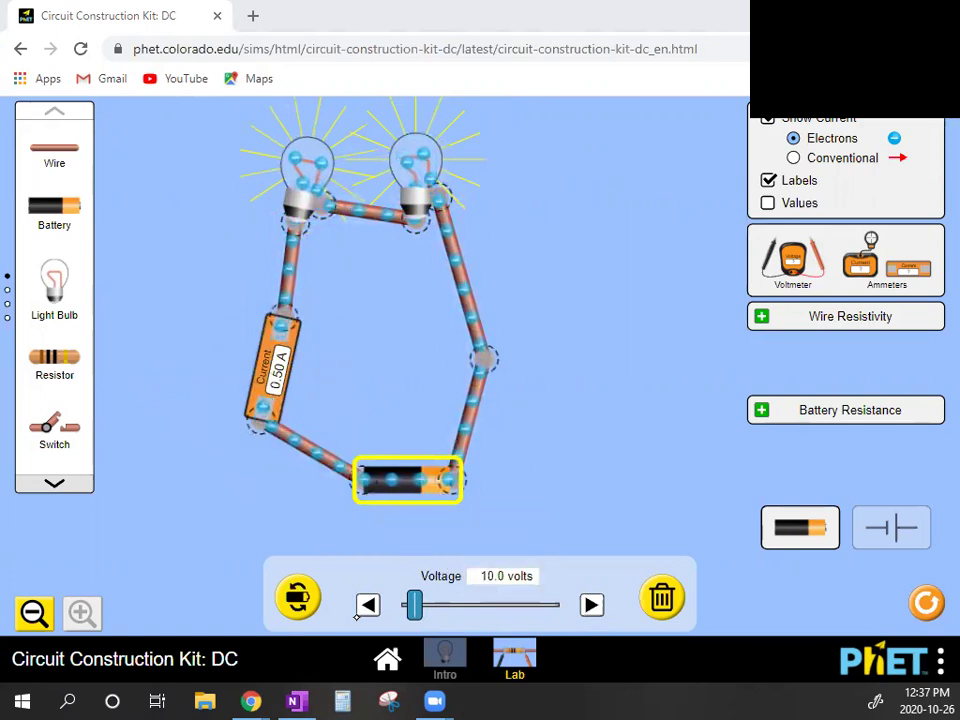
Step: Disconnect the second bulb from its wire, add a short wire and a third light bulb in series, and reconnect the loop
{"action": "left_click", "coordinate": [439, 198]}
{"action": "left_click", "coordinate": [453, 139]}
{"action": "left_click_drag", "start_coordinate": [463, 204], "coordinate": [515, 240]}
{"action": "left_click_drag", "start_coordinate": [54, 148], "coordinate": [460, 208]}
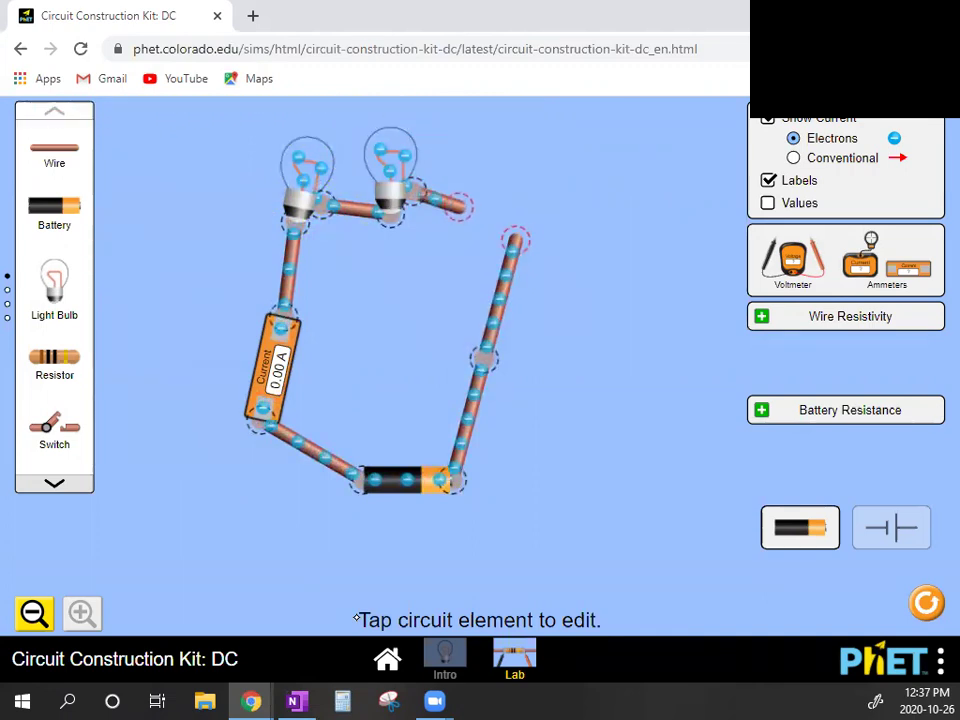
{"action": "left_click_drag", "start_coordinate": [515, 240], "coordinate": [531, 249]}
{"action": "left_click_drag", "start_coordinate": [54, 285], "coordinate": [460, 200]}
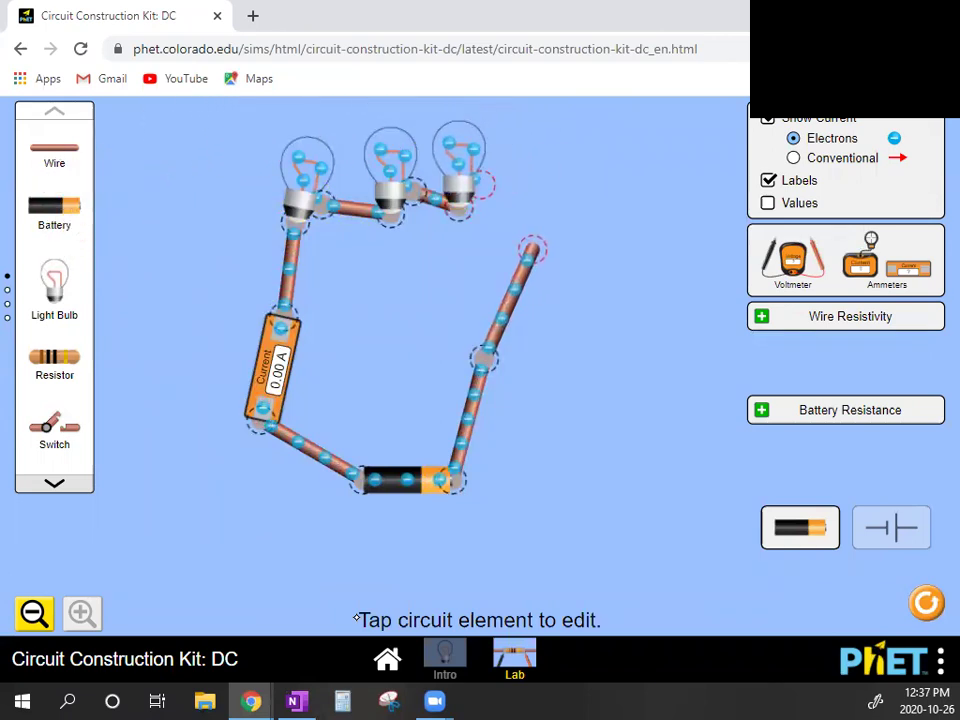
{"action": "left_click_drag", "start_coordinate": [531, 249], "coordinate": [501, 211]}
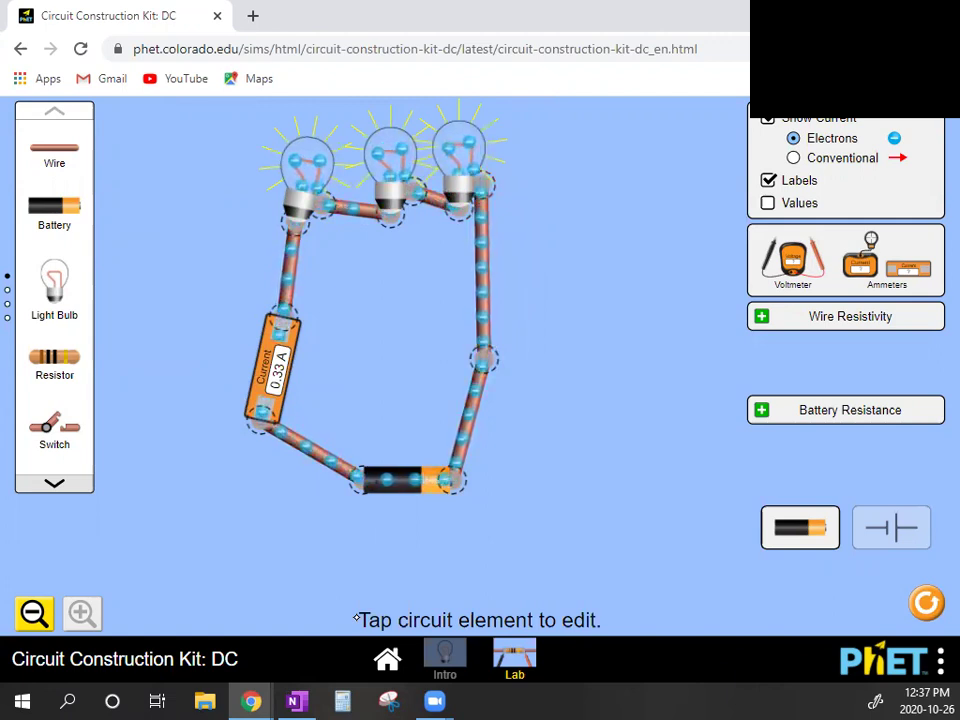
Step: Circle the ammeter in black annotation ink and, in OneNote, write 0.33 in black in Circuit #3's current cell for 10 V
{"action": "mouse_move", "coordinate": [320, 302]}
{"action": "left_mouse_down"}
{"action": "mouse_move", "coordinate": [280, 308]}
{"action": "mouse_move", "coordinate": [240, 385]}
{"action": "mouse_move", "coordinate": [343, 340]}
{"action": "left_mouse_up"}
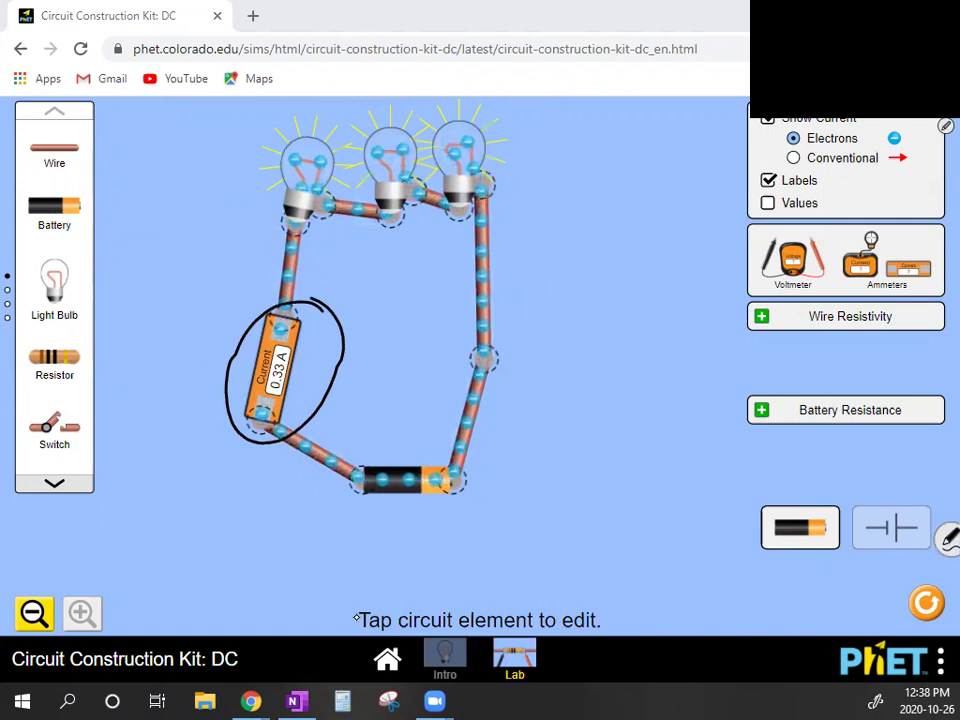
{"action": "mouse_move", "coordinate": [310, 322]}
{"action": "left_mouse_down"}
{"action": "mouse_move", "coordinate": [205, 430]}
{"action": "mouse_move", "coordinate": [300, 405]}
{"action": "mouse_move", "coordinate": [336, 357]}
{"action": "left_mouse_up"}
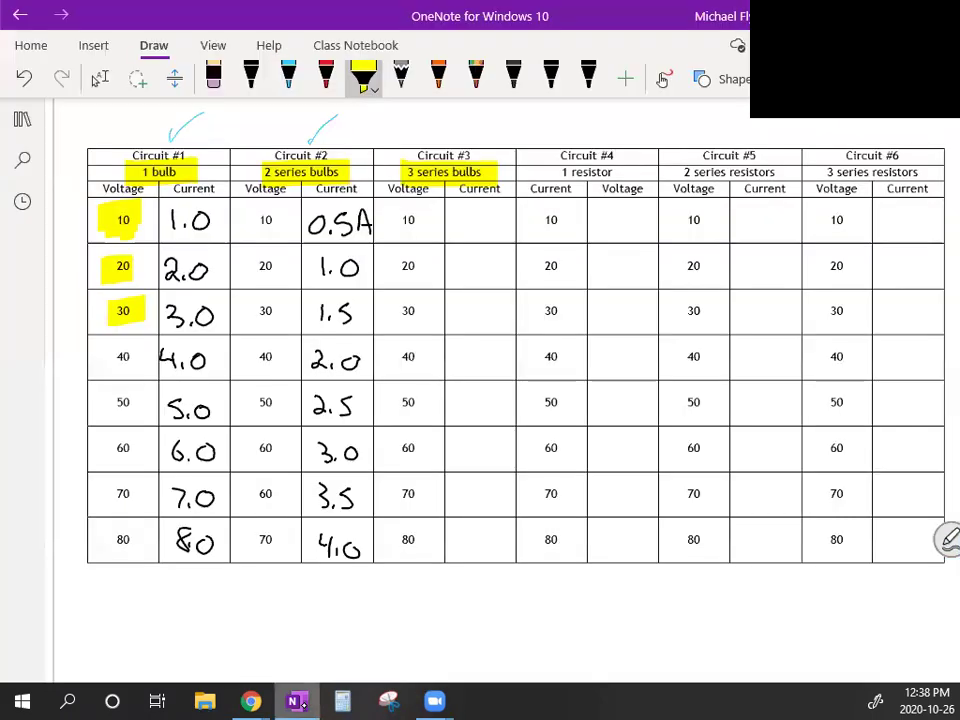
{"action": "key", "text": "alt+Tab"}
{"action": "key", "text": "ctrl+z"}
{"action": "left_click", "coordinate": [251, 75]}
{"action": "mouse_move", "coordinate": [467, 214]}
{"action": "left_mouse_down"}
{"action": "mouse_move", "coordinate": [456, 224]}
{"action": "mouse_move", "coordinate": [465, 215]}
{"action": "mouse_move", "coordinate": [481, 235]}
{"action": "mouse_move", "coordinate": [498, 235]}
{"action": "left_mouse_up"}
{"action": "left_click", "coordinate": [475, 234]}
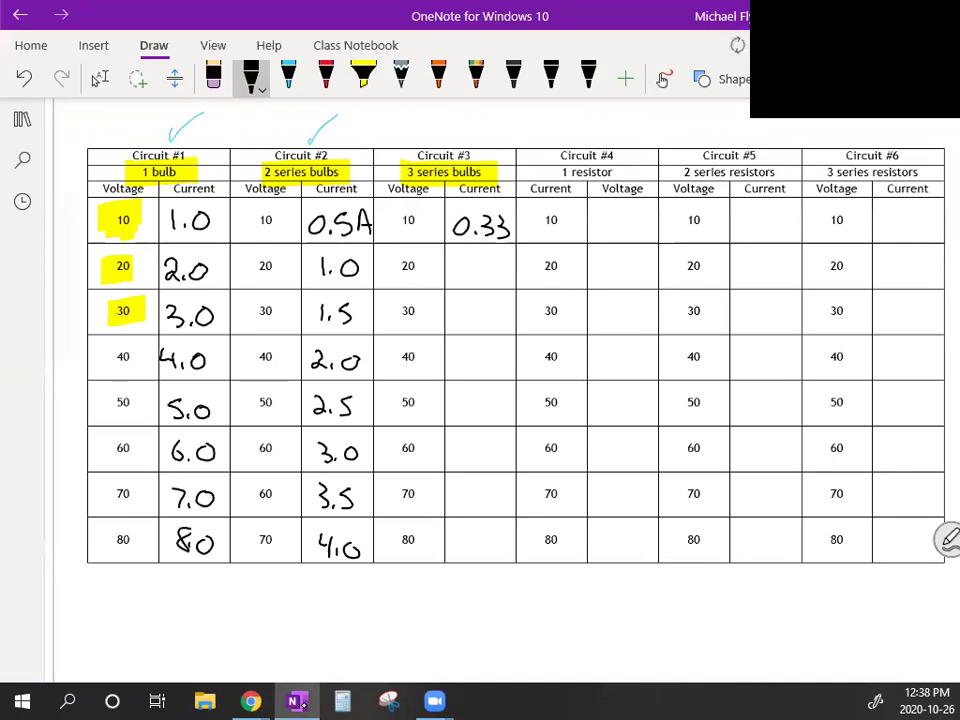
Step: Switch to the PhET circuit, set the battery's voltage to 20 volts, and circle the ammeter in black annotation ink
{"action": "left_click", "coordinate": [342, 701]}
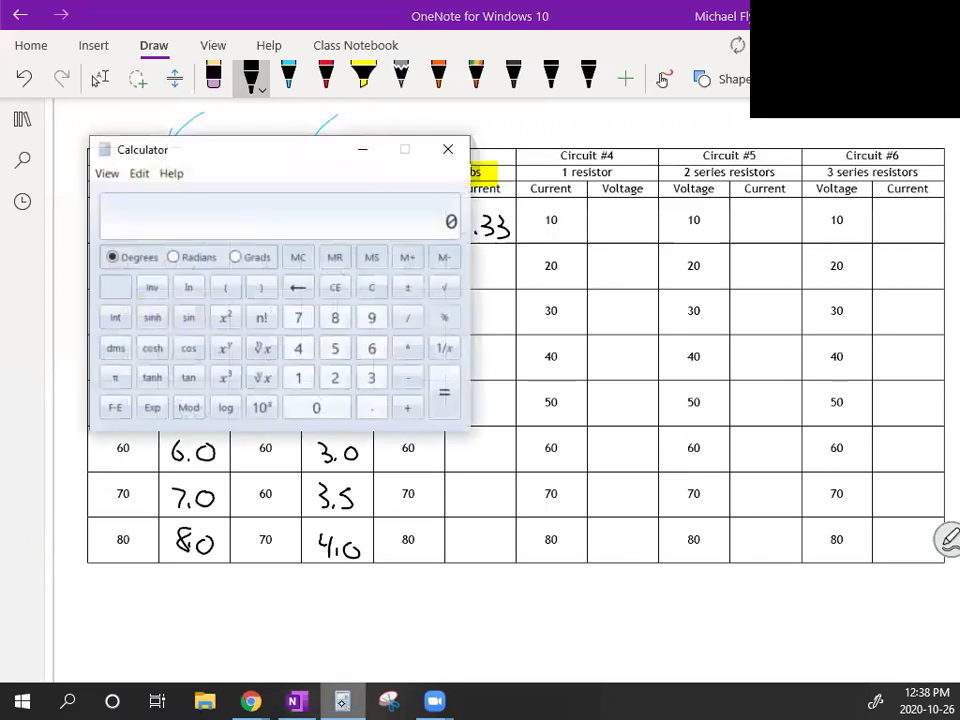
{"action": "left_click", "coordinate": [365, 149]}
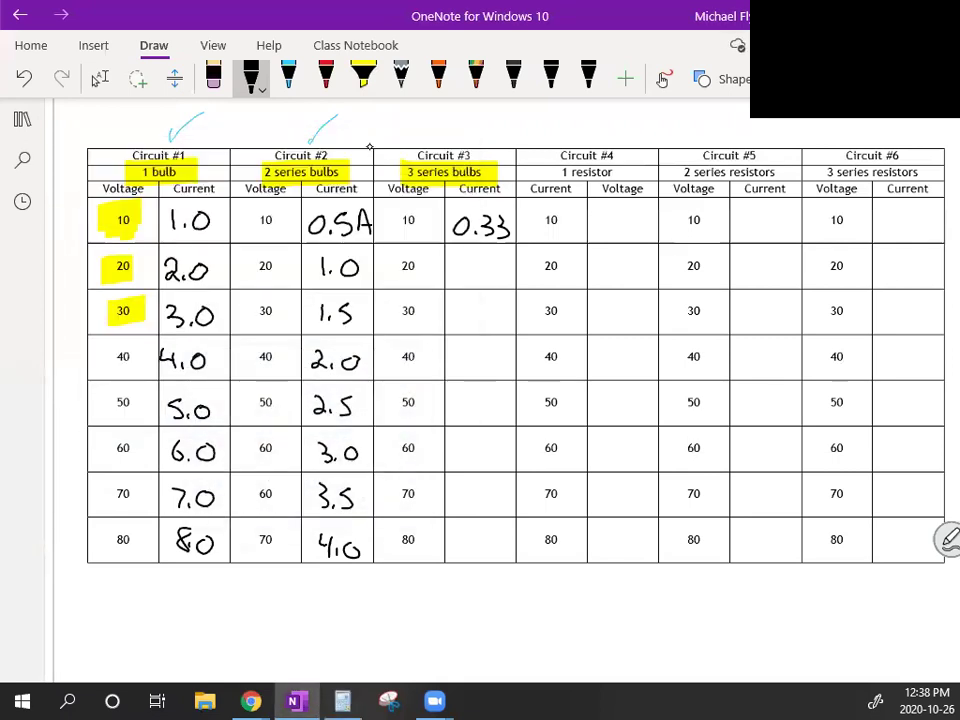
{"action": "mouse_move", "coordinate": [251, 701]}
{"action": "left_click", "coordinate": [334, 618]}
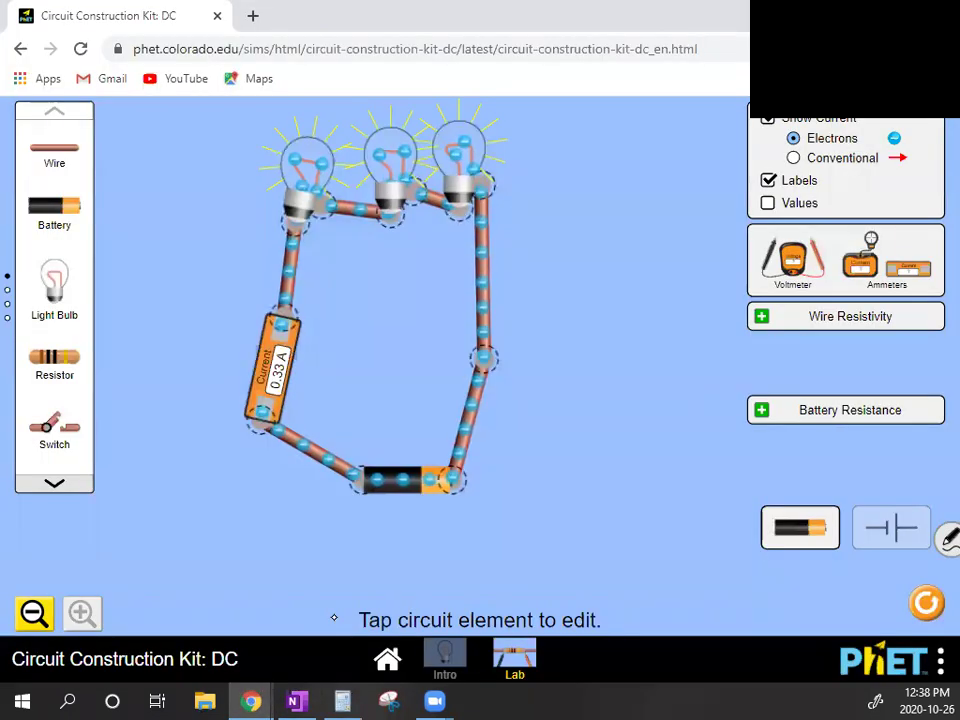
{"action": "left_click", "coordinate": [400, 480]}
{"action": "left_click_drag", "start_coordinate": [414, 604], "coordinate": [427, 604]}
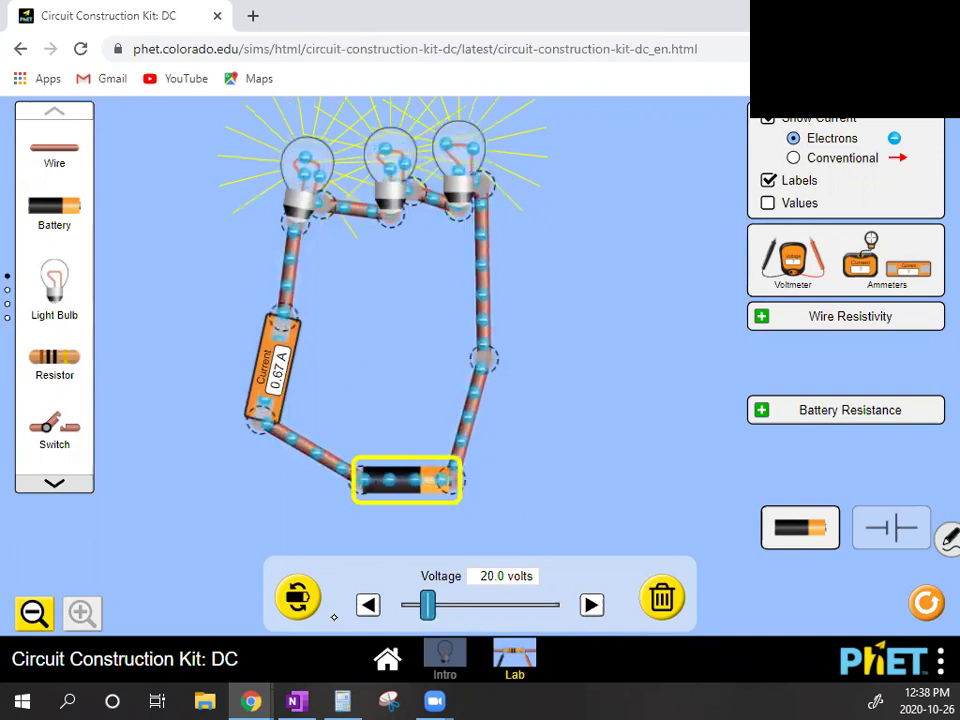
{"action": "mouse_move", "coordinate": [262, 325]}
{"action": "left_mouse_down"}
{"action": "mouse_move", "coordinate": [270, 448]}
{"action": "mouse_move", "coordinate": [285, 287]}
{"action": "left_mouse_up"}
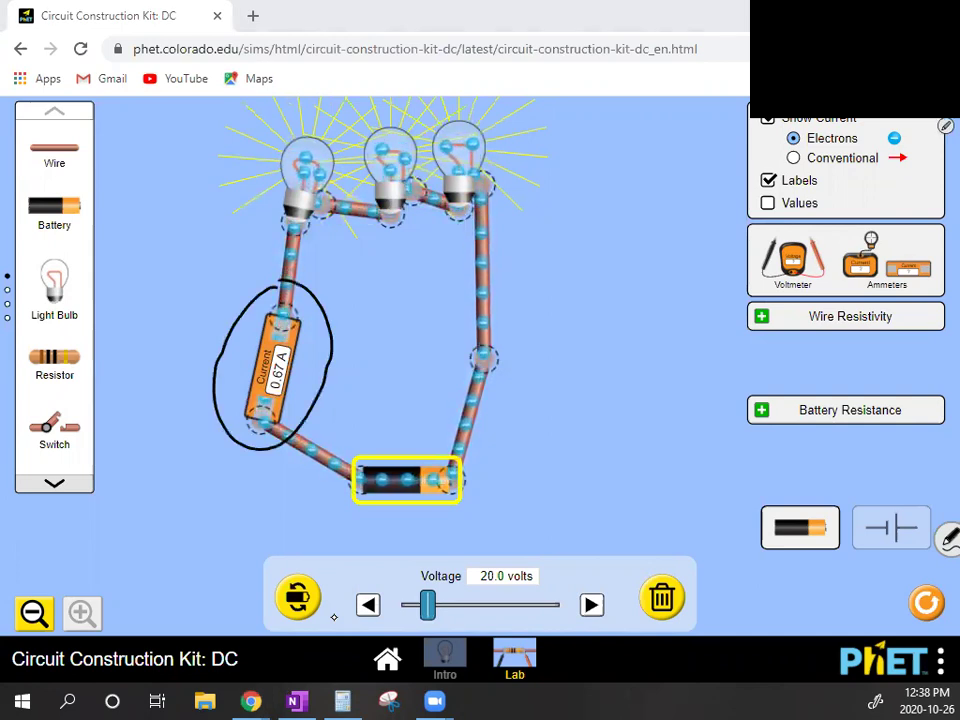
Step: Switch to OneNote and write 0.67 in black in Circuit #3's current cell for 20 V
{"action": "left_click", "coordinate": [298, 702]}
{"action": "mouse_move", "coordinate": [463, 261]}
{"action": "left_mouse_down"}
{"action": "mouse_move", "coordinate": [484, 278]}
{"action": "mouse_move", "coordinate": [486, 270]}
{"action": "left_mouse_up"}
{"action": "left_click", "coordinate": [477, 279]}
{"action": "left_click_drag", "start_coordinate": [494, 263], "coordinate": [499, 281]}
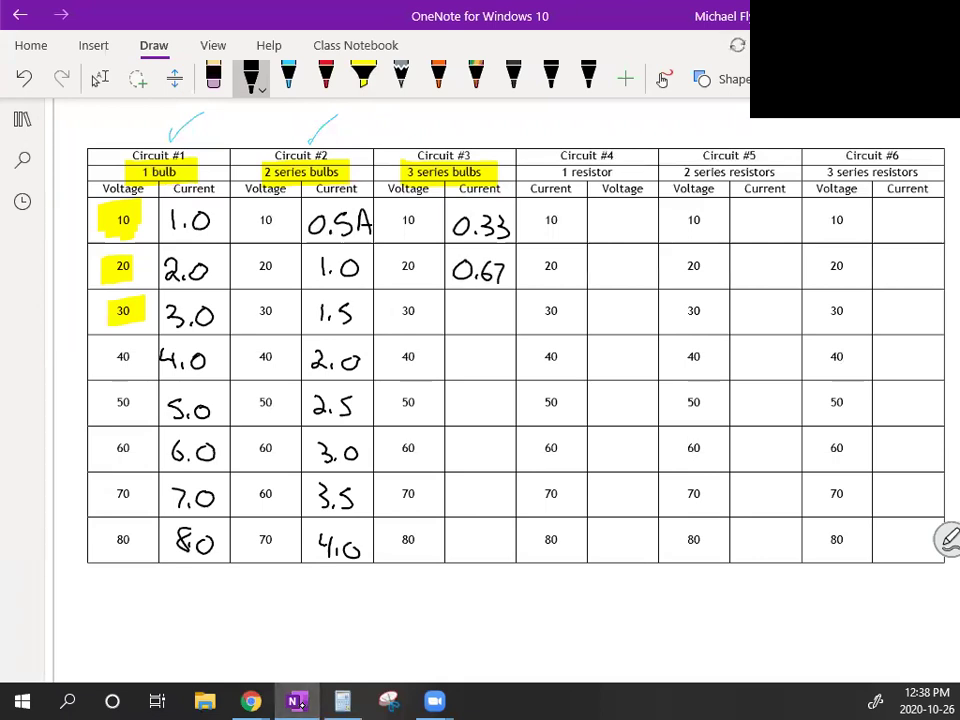
{"action": "left_click", "coordinate": [342, 701]}
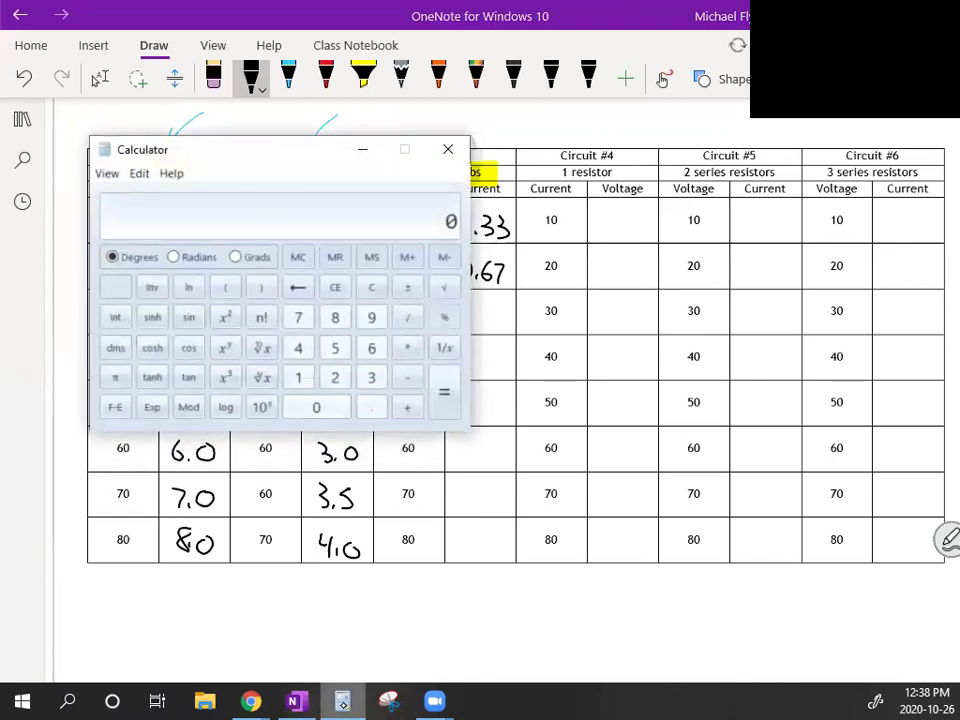
{"action": "left_click", "coordinate": [342, 701]}
Step: Switch to the PhET circuit, set the battery's voltage to 30 volts, and delete the stray ink dot near the voltage slider
{"action": "mouse_move", "coordinate": [251, 702]}
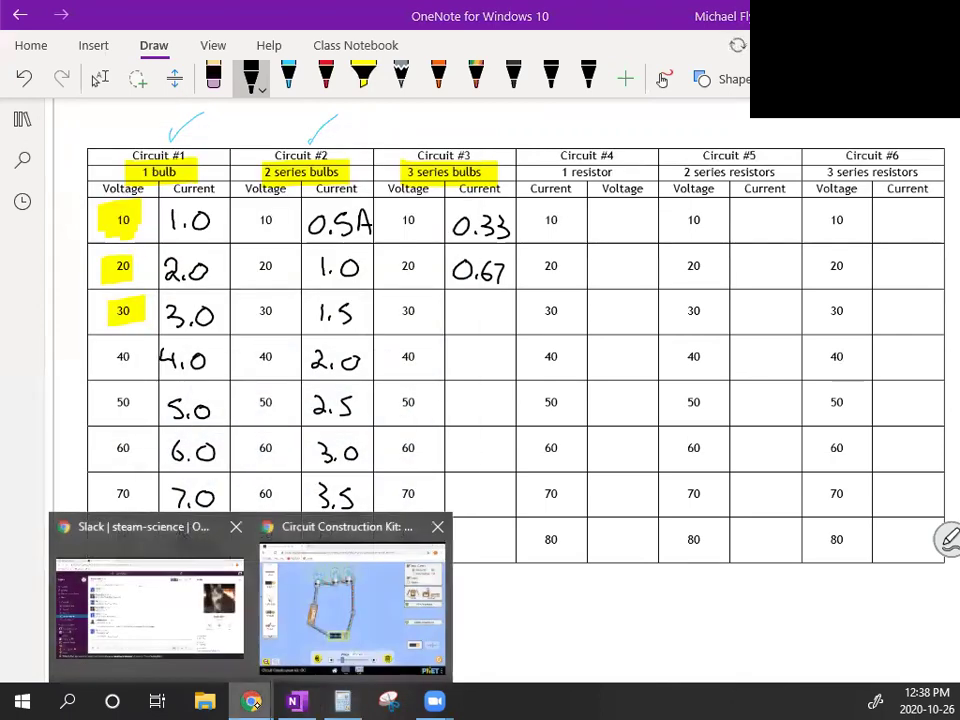
{"action": "left_click", "coordinate": [352, 605]}
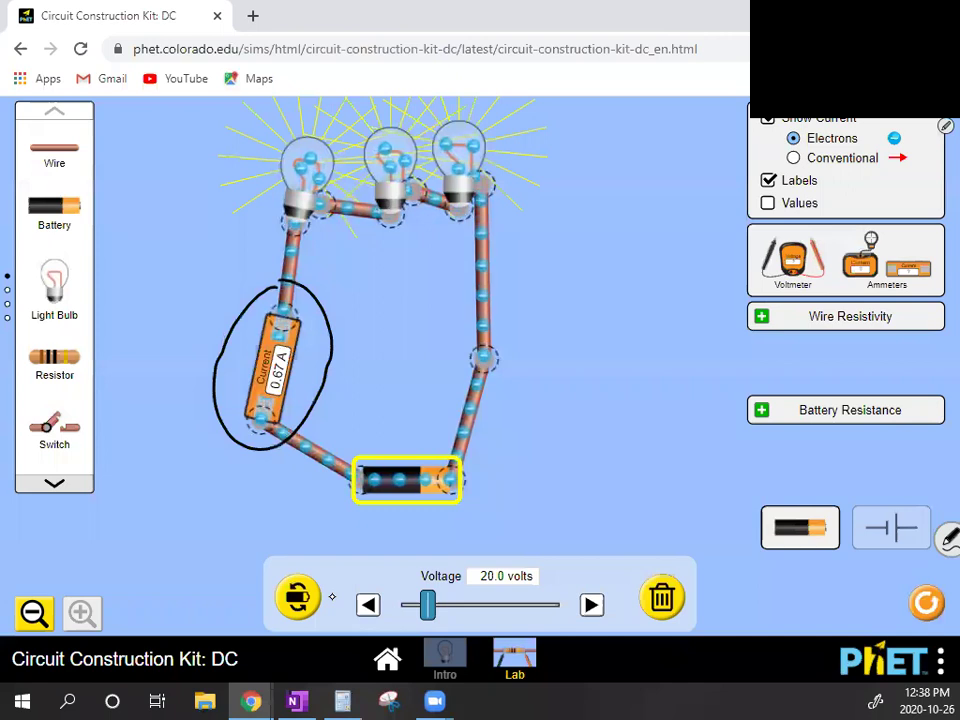
{"action": "left_click_drag", "start_coordinate": [428, 605], "coordinate": [453, 605]}
{"action": "key", "text": "Left"}
{"action": "key", "text": "Left"}
{"action": "key", "text": "Left"}
{"action": "key", "text": "Left"}
{"action": "key", "text": "Left"}
{"action": "key", "text": "Left"}
{"action": "key", "text": "Left"}
{"action": "key", "text": "Left"}
{"action": "key", "text": "Left"}
{"action": "key", "text": "Left"}
{"action": "key", "text": "Left"}
{"action": "key", "text": "Left"}
{"action": "key", "text": "Left"}
{"action": "key", "text": "Left"}
{"action": "key", "text": "Left"}
{"action": "key", "text": "Left"}
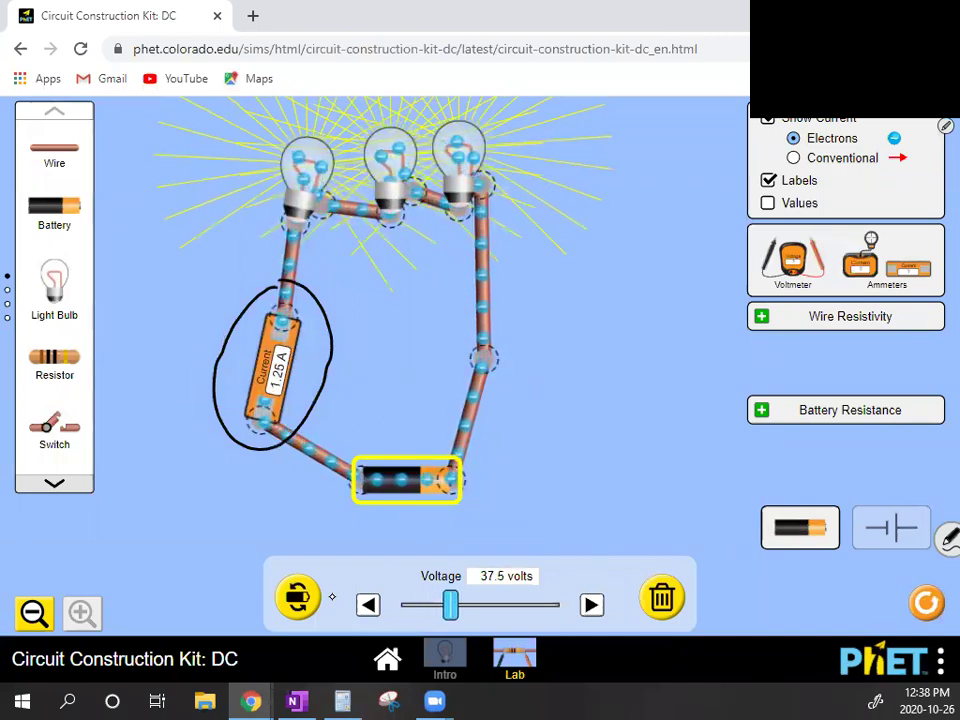
{"action": "key", "text": "Left"}
{"action": "key", "text": "Left"}
{"action": "key", "text": "Left"}
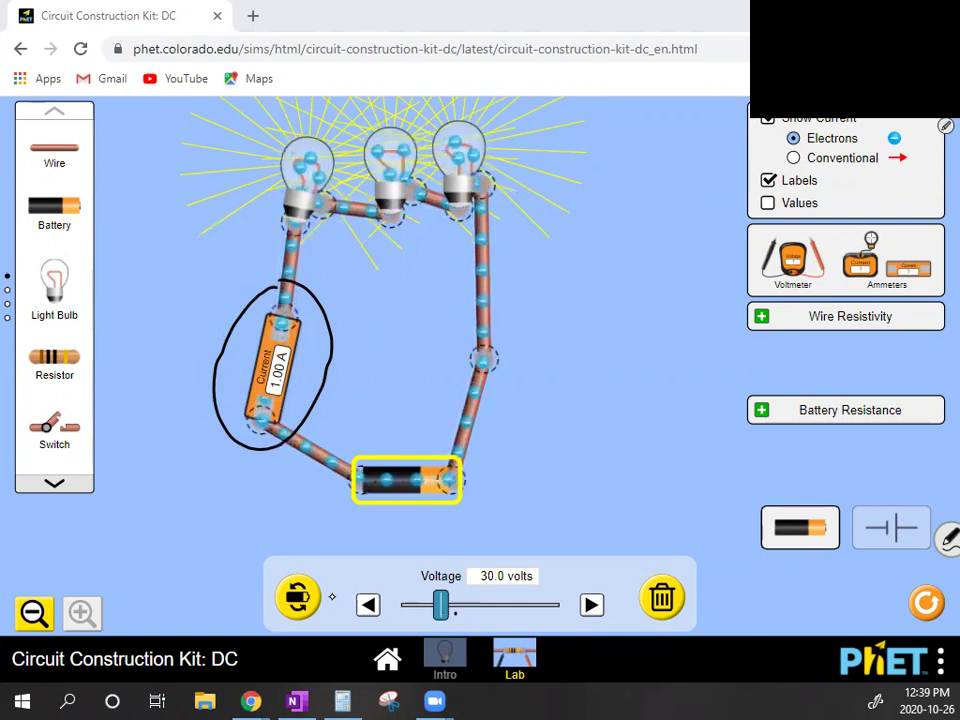
{"action": "left_click", "coordinate": [469, 613]}
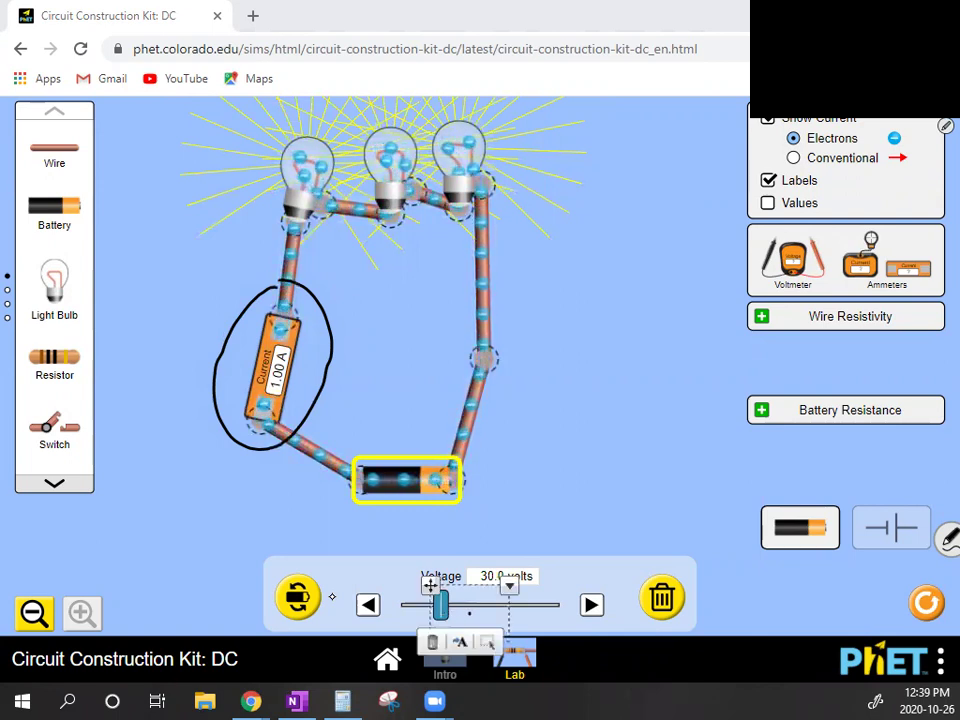
{"action": "left_click", "coordinate": [432, 642]}
Step: Raise the battery's voltage in turn to 40, 50 and 60 volts to read the ammeter at each setting
{"action": "mouse_move", "coordinate": [440, 604]}
{"action": "left_mouse_down"}
{"action": "mouse_move", "coordinate": [465, 604]}
{"action": "mouse_move", "coordinate": [453, 604]}
{"action": "left_mouse_up"}
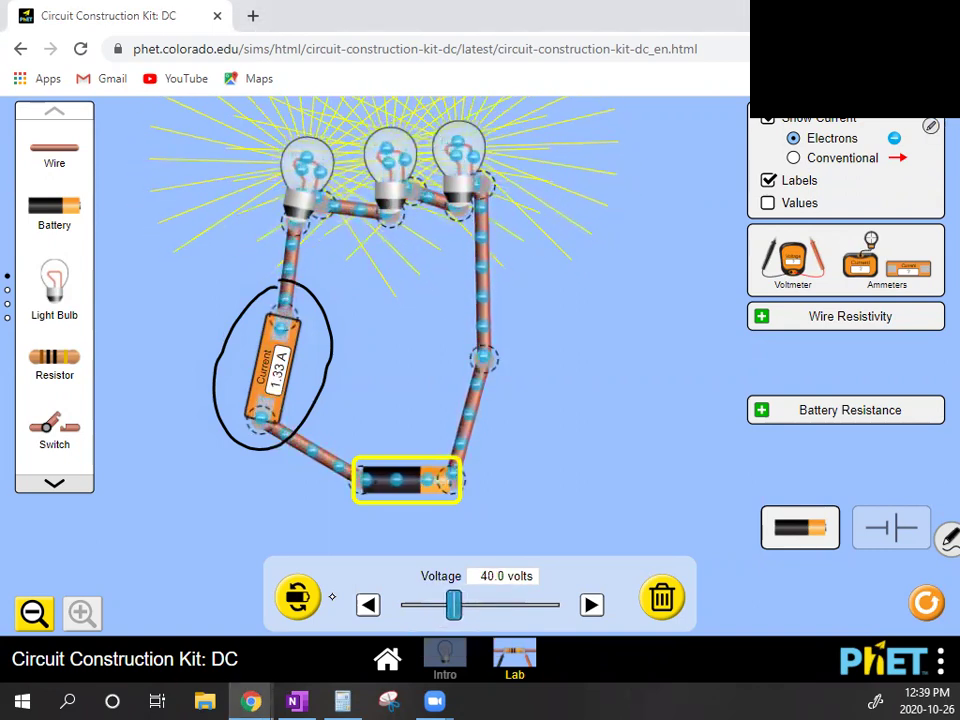
{"action": "left_click_drag", "start_coordinate": [454, 604], "coordinate": [466, 611]}
{"action": "right_click", "coordinate": [457, 377]}
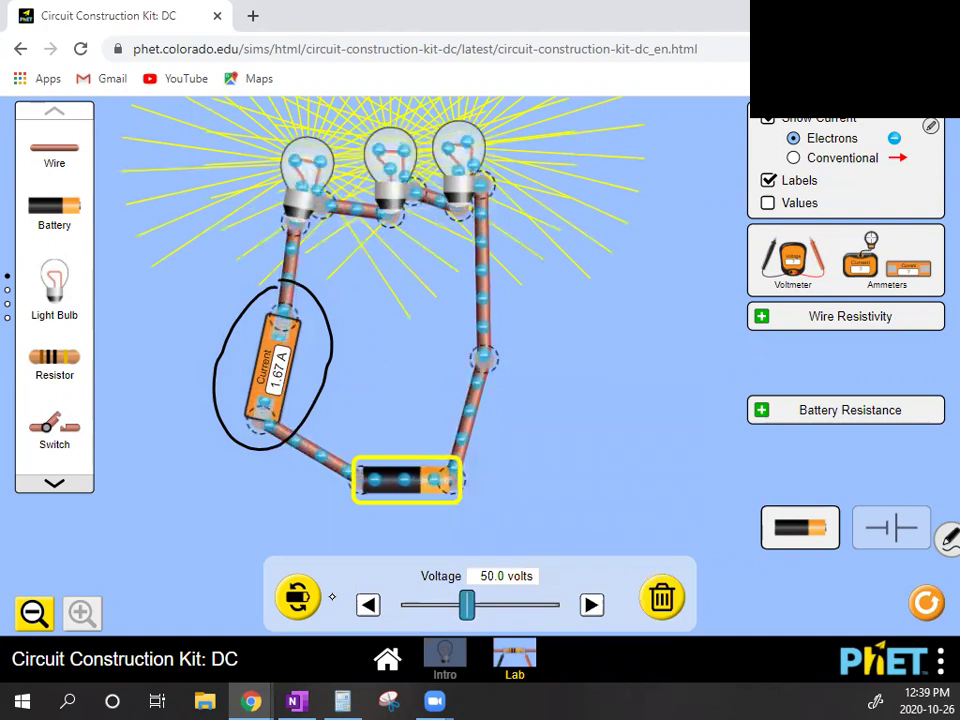
{"action": "mouse_move", "coordinate": [467, 604]}
{"action": "left_mouse_down"}
{"action": "mouse_move", "coordinate": [488, 604]}
{"action": "mouse_move", "coordinate": [480, 604]}
{"action": "left_mouse_up"}
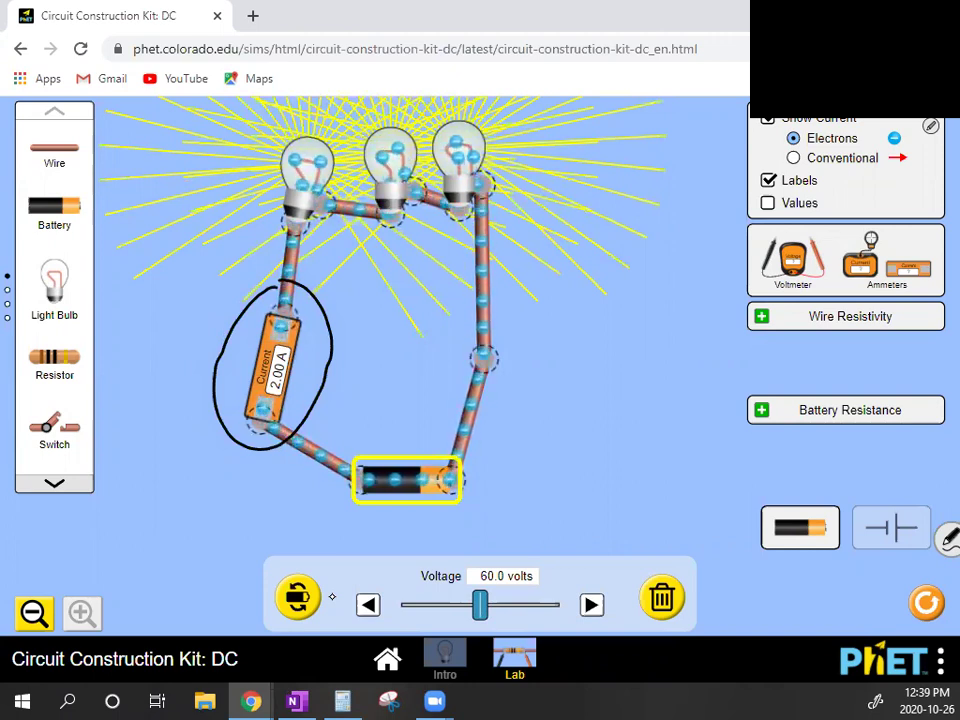
Step: In OneNote, write 1.0, 1.33, 1.67, 2.0, 2.33 and 2.67 in Circuit #3's current cells for 30 to 80 V
{"action": "key", "text": "alt+Tab"}
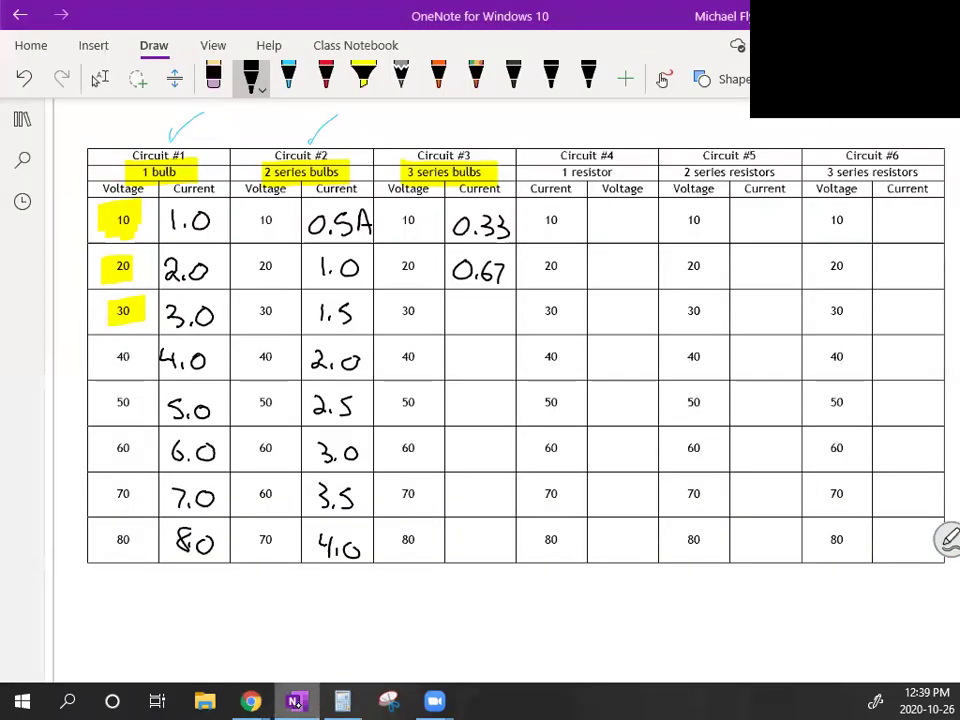
{"action": "left_click", "coordinate": [469, 318]}
{"action": "mouse_move", "coordinate": [463, 303]}
{"action": "left_mouse_down"}
{"action": "mouse_move", "coordinate": [463, 319]}
{"action": "mouse_move", "coordinate": [482, 304]}
{"action": "left_mouse_up"}
{"action": "mouse_move", "coordinate": [458, 349]}
{"action": "left_mouse_down"}
{"action": "mouse_move", "coordinate": [458, 361]}
{"action": "mouse_move", "coordinate": [491, 372]}
{"action": "mouse_move", "coordinate": [462, 414]}
{"action": "mouse_move", "coordinate": [494, 418]}
{"action": "mouse_move", "coordinate": [470, 460]}
{"action": "mouse_move", "coordinate": [493, 447]}
{"action": "left_mouse_up"}
{"action": "left_click", "coordinate": [466, 362]}
{"action": "left_click", "coordinate": [471, 412]}
{"action": "left_click", "coordinate": [479, 458]}
{"action": "mouse_move", "coordinate": [453, 488]}
{"action": "left_mouse_down"}
{"action": "mouse_move", "coordinate": [467, 506]}
{"action": "mouse_move", "coordinate": [494, 508]}
{"action": "left_mouse_up"}
{"action": "left_click", "coordinate": [473, 504]}
{"action": "left_click", "coordinate": [474, 553]}
{"action": "mouse_move", "coordinate": [457, 542]}
{"action": "left_mouse_down"}
{"action": "mouse_move", "coordinate": [470, 556]}
{"action": "mouse_move", "coordinate": [499, 555]}
{"action": "left_mouse_up"}
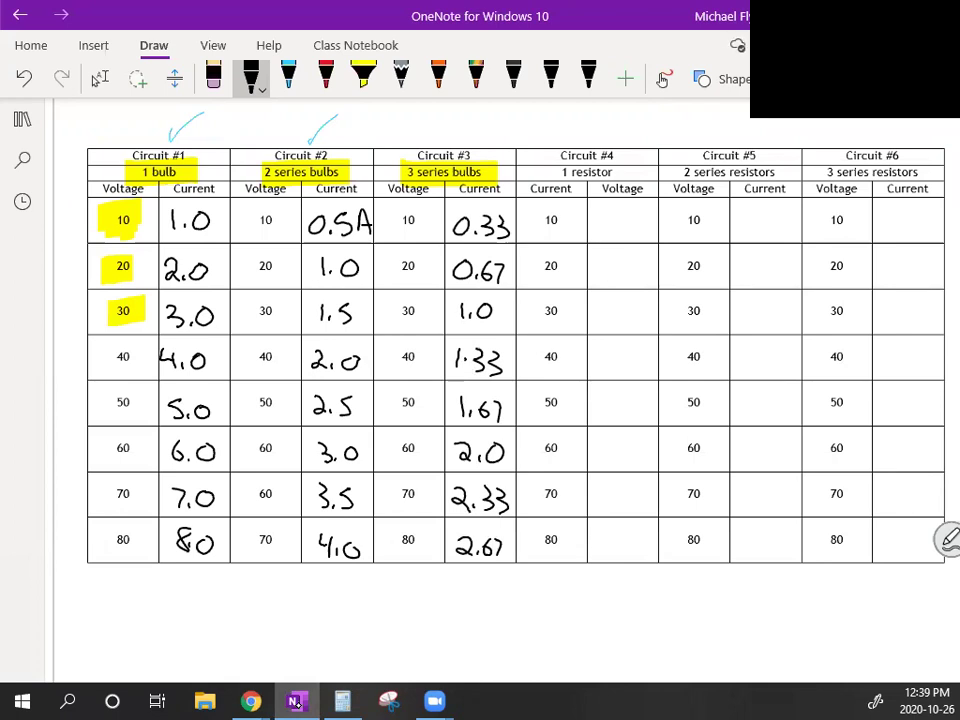
Step: Put a blue check mark above Circuit #3 and draw a large yellow highlighter X across the Circuit #4 to #6 columns
{"action": "left_click", "coordinate": [288, 75]}
{"action": "left_click_drag", "start_coordinate": [447, 137], "coordinate": [481, 121]}
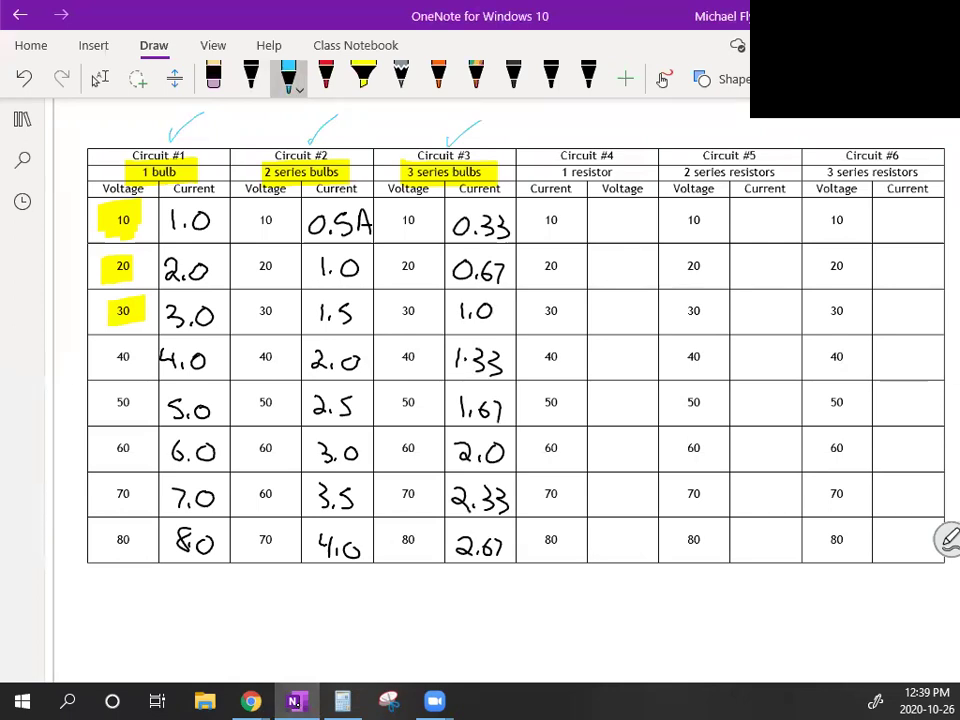
{"action": "left_click", "coordinate": [363, 78]}
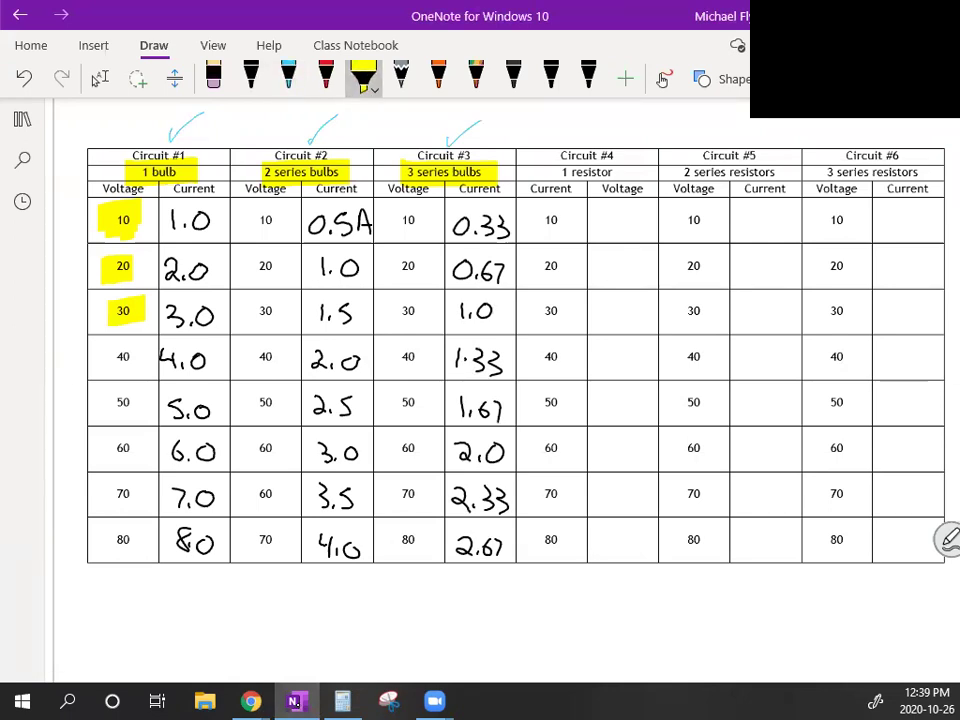
{"action": "left_click_drag", "start_coordinate": [605, 205], "coordinate": [838, 557]}
{"action": "left_click_drag", "start_coordinate": [848, 208], "coordinate": [610, 548]}
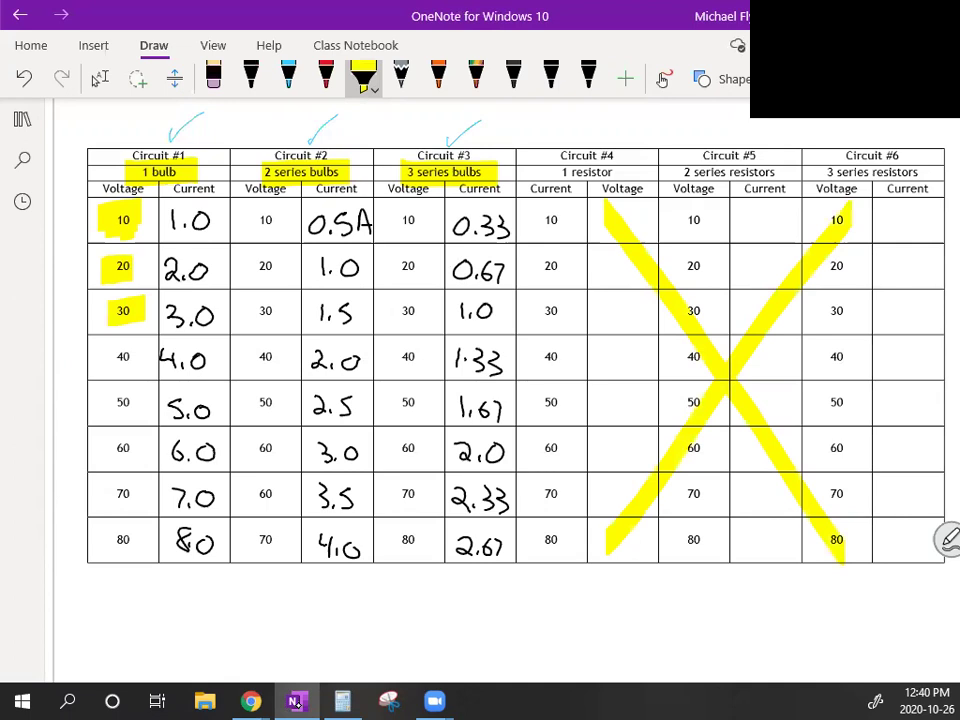
Step: Switch to the PhET circuit, erase the ink circle around the ammeter, and set the battery's voltage to 24 volts
{"action": "mouse_move", "coordinate": [251, 701]}
{"action": "left_click", "coordinate": [365, 612]}
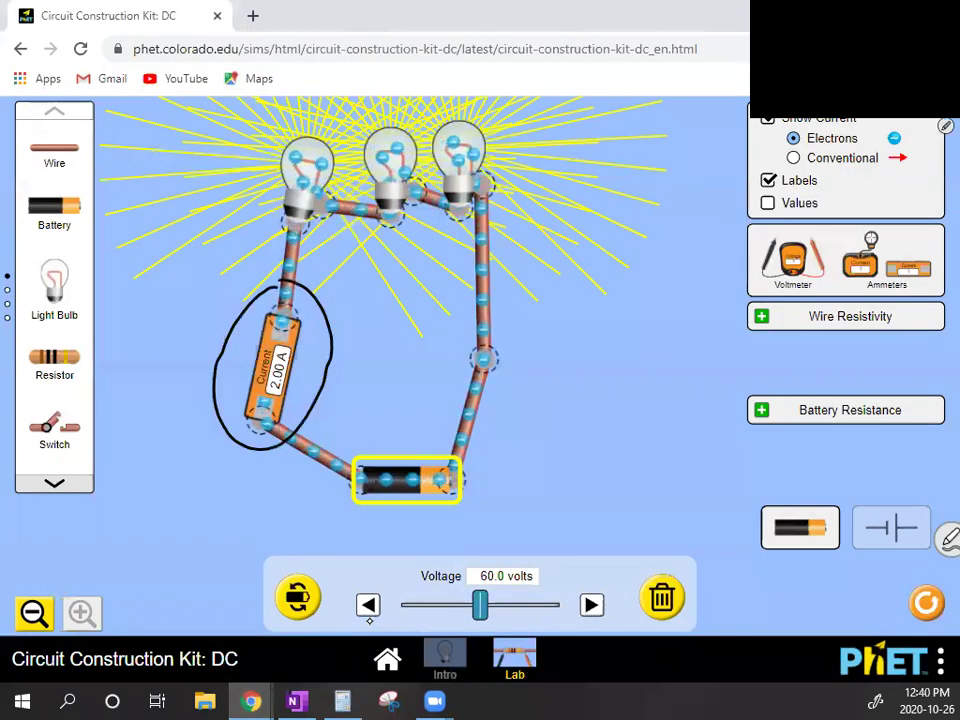
{"action": "mouse_move", "coordinate": [310, 440]}
{"action": "left_mouse_down"}
{"action": "mouse_move", "coordinate": [268, 428]}
{"action": "mouse_move", "coordinate": [289, 354]}
{"action": "mouse_move", "coordinate": [277, 305]}
{"action": "left_mouse_up"}
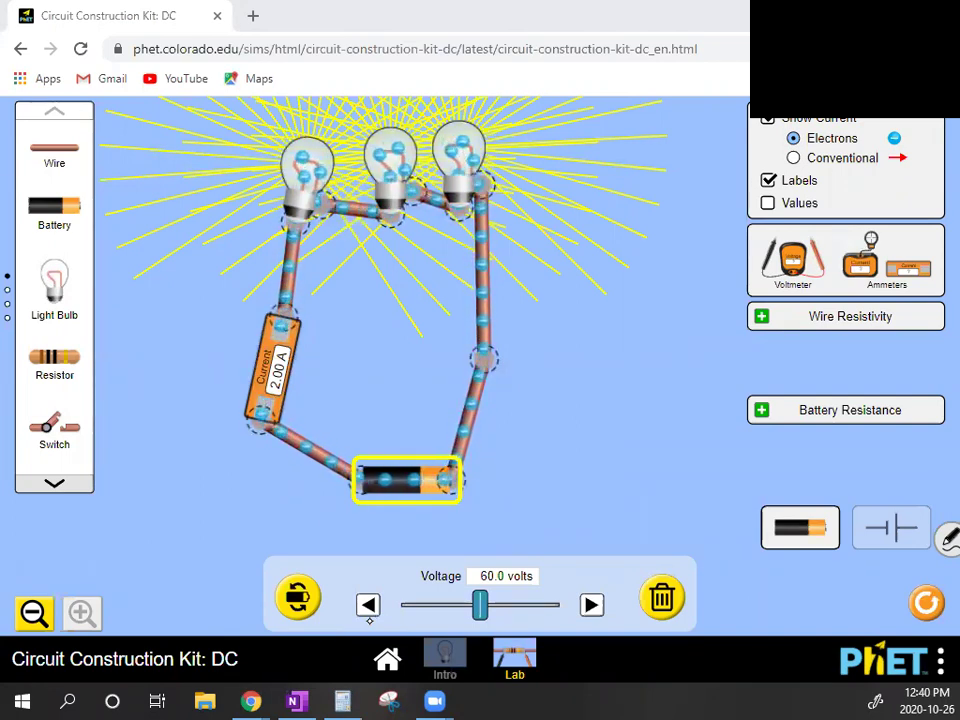
{"action": "left_click_drag", "start_coordinate": [480, 605], "coordinate": [432, 605]}
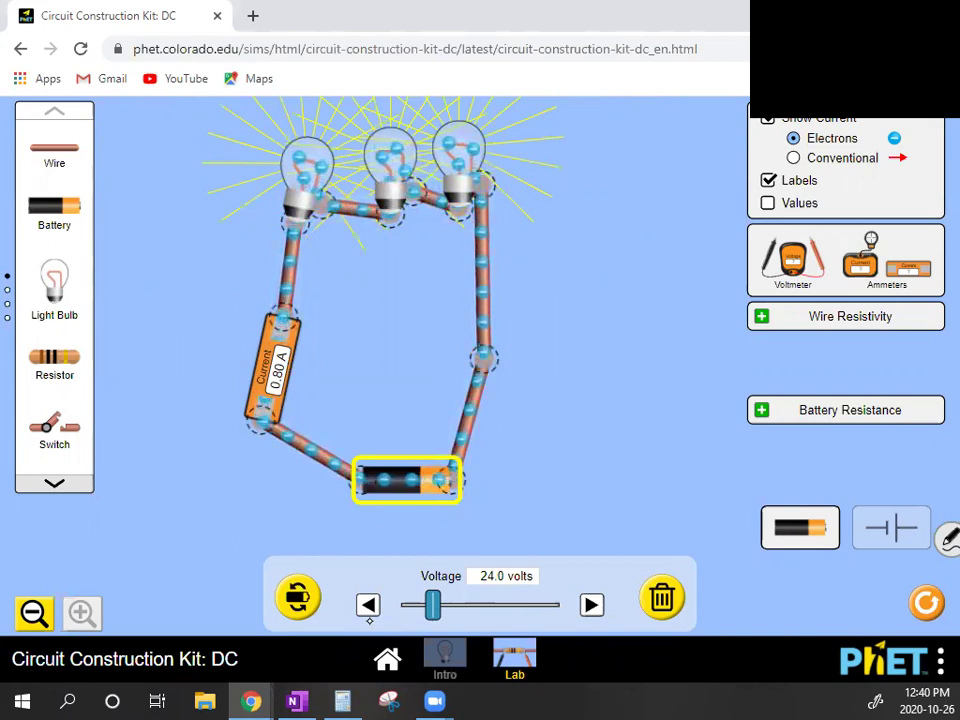
Step: Switch to OneNote, go to question 7's current-voltage graph and legend, and select the yellow highlighter
{"action": "left_click", "coordinate": [295, 701]}
{"action": "scroll", "coordinate": [480, 390], "scroll_direction": "down", "scroll_amount": 4}
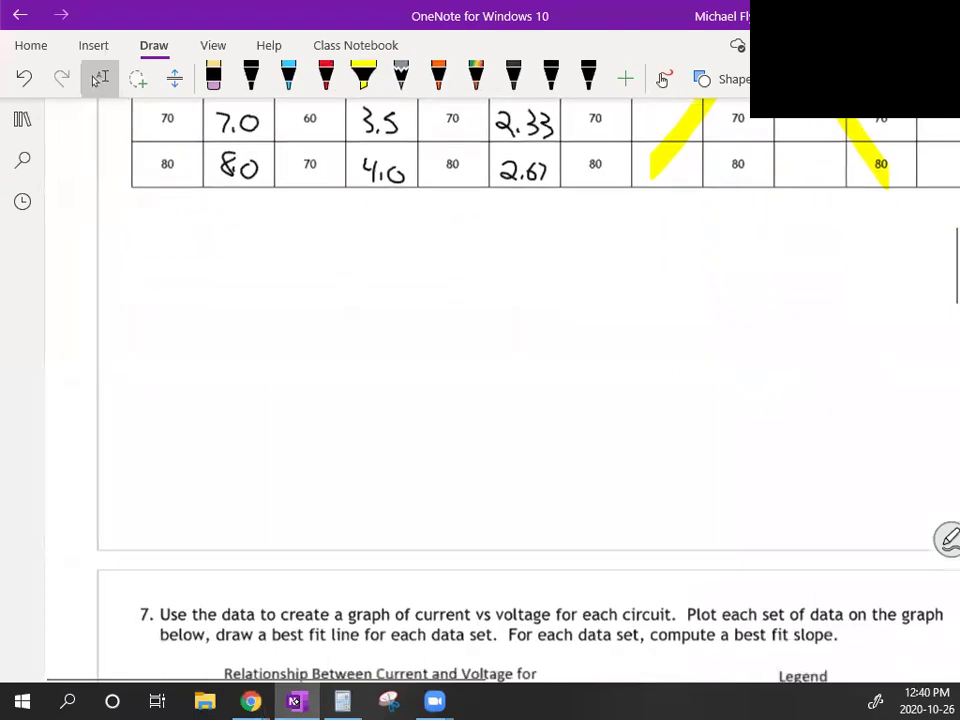
{"action": "scroll", "coordinate": [480, 400], "scroll_direction": "down", "scroll_amount": 5}
{"action": "scroll", "coordinate": [480, 400], "scroll_direction": "down", "scroll_amount": 2}
{"action": "scroll", "coordinate": [480, 400], "scroll_direction": "right", "scroll_amount": 2}
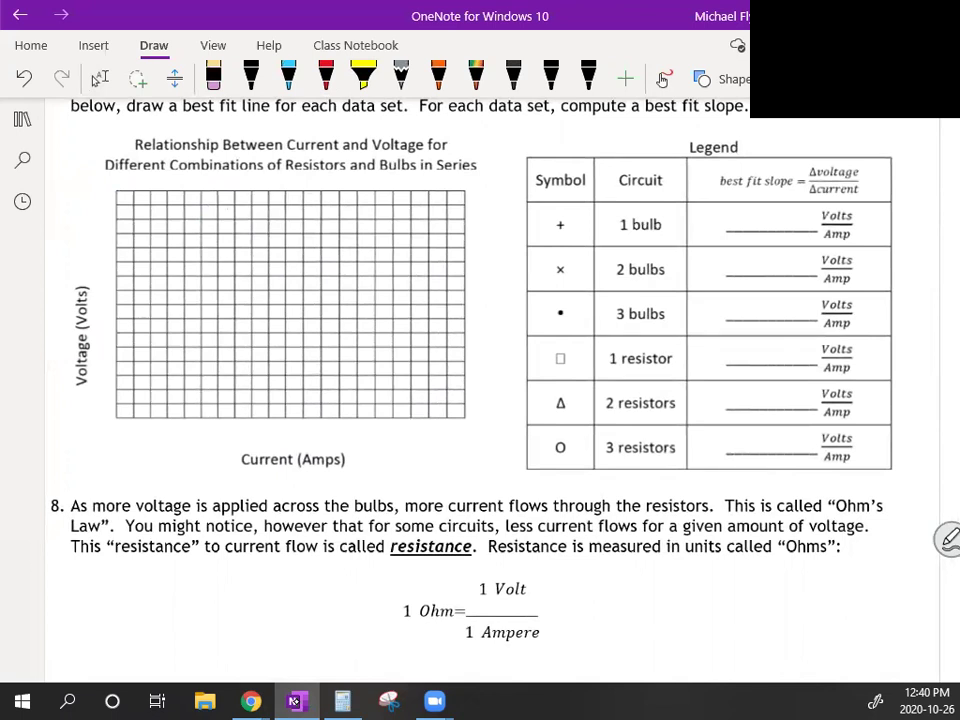
{"action": "left_click", "coordinate": [363, 75]}
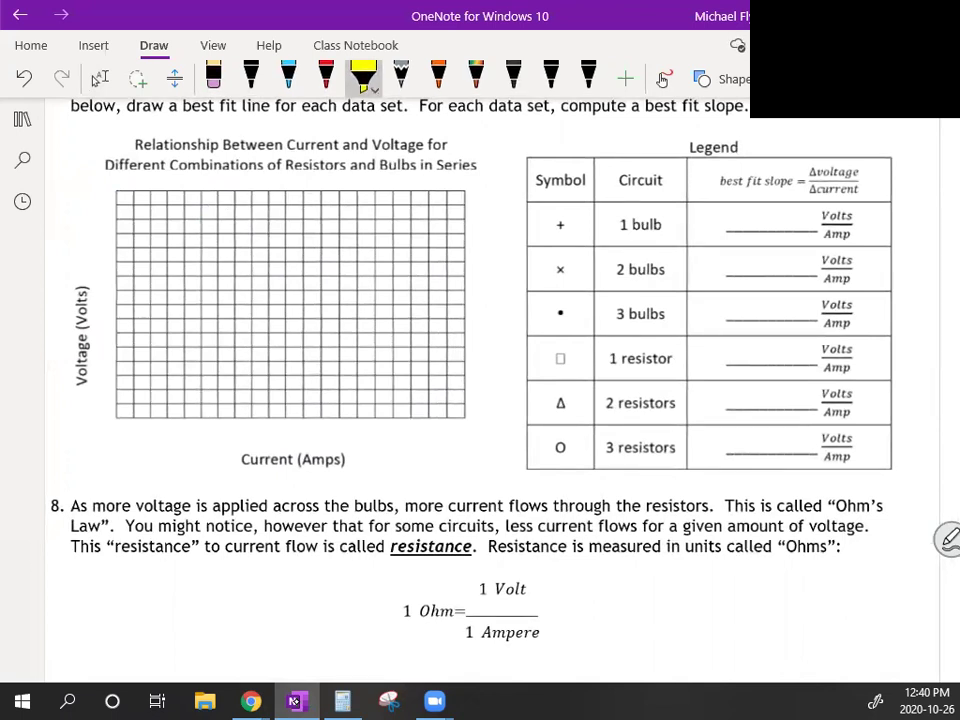